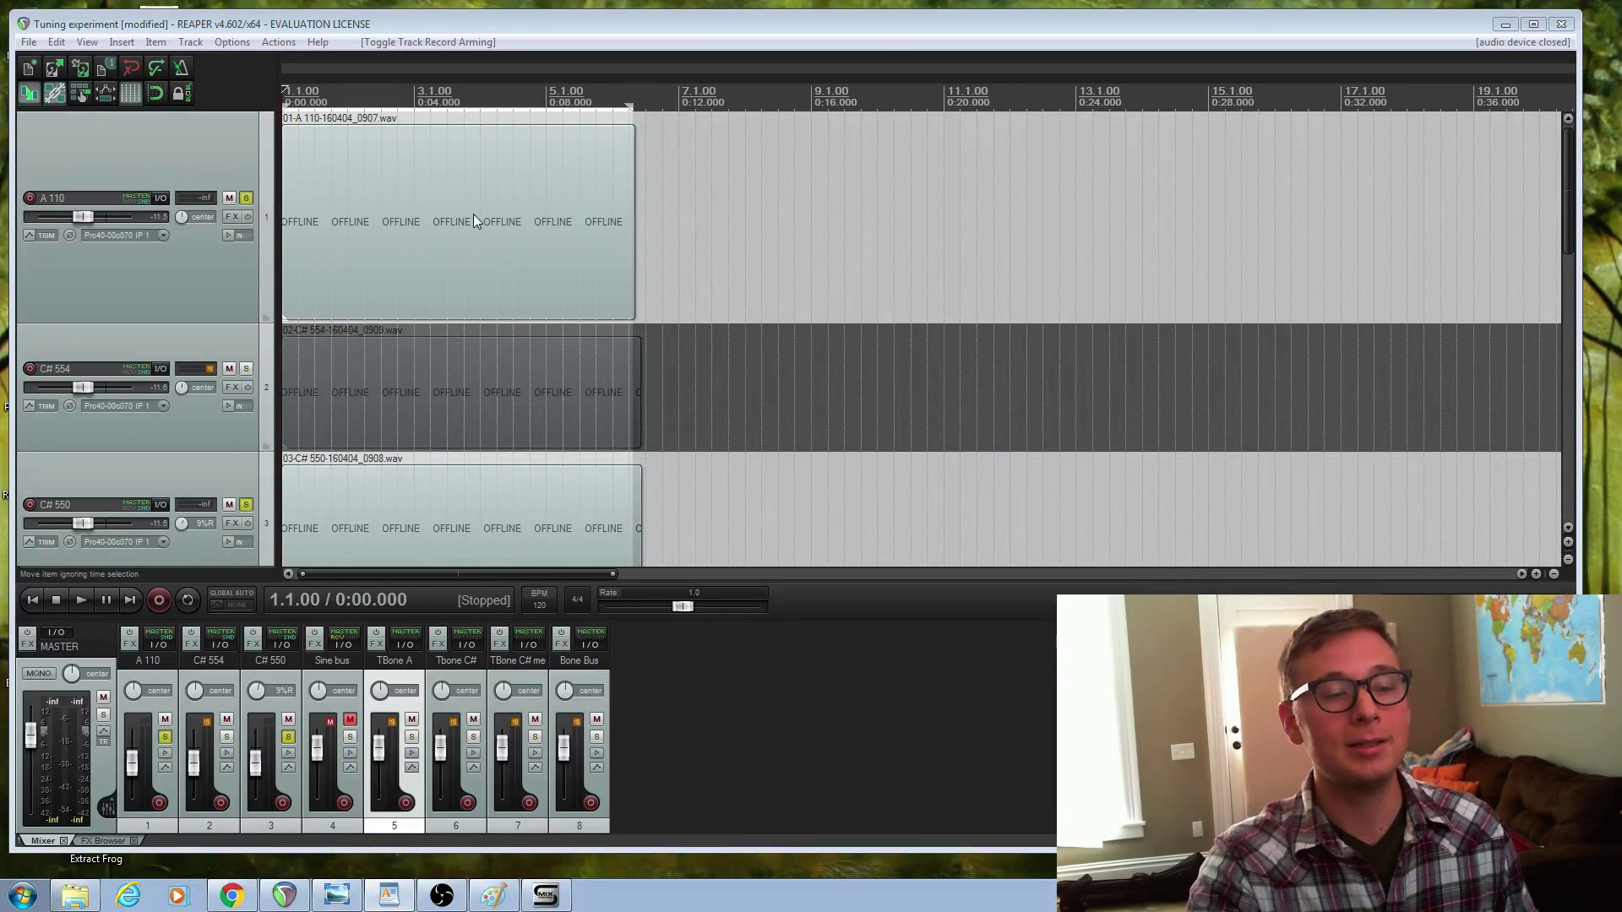
# Step: Switch to Paint, view the handwritten Just Intonation and Mediant headings, and return to REAPER
pyautogui.click(493, 904)
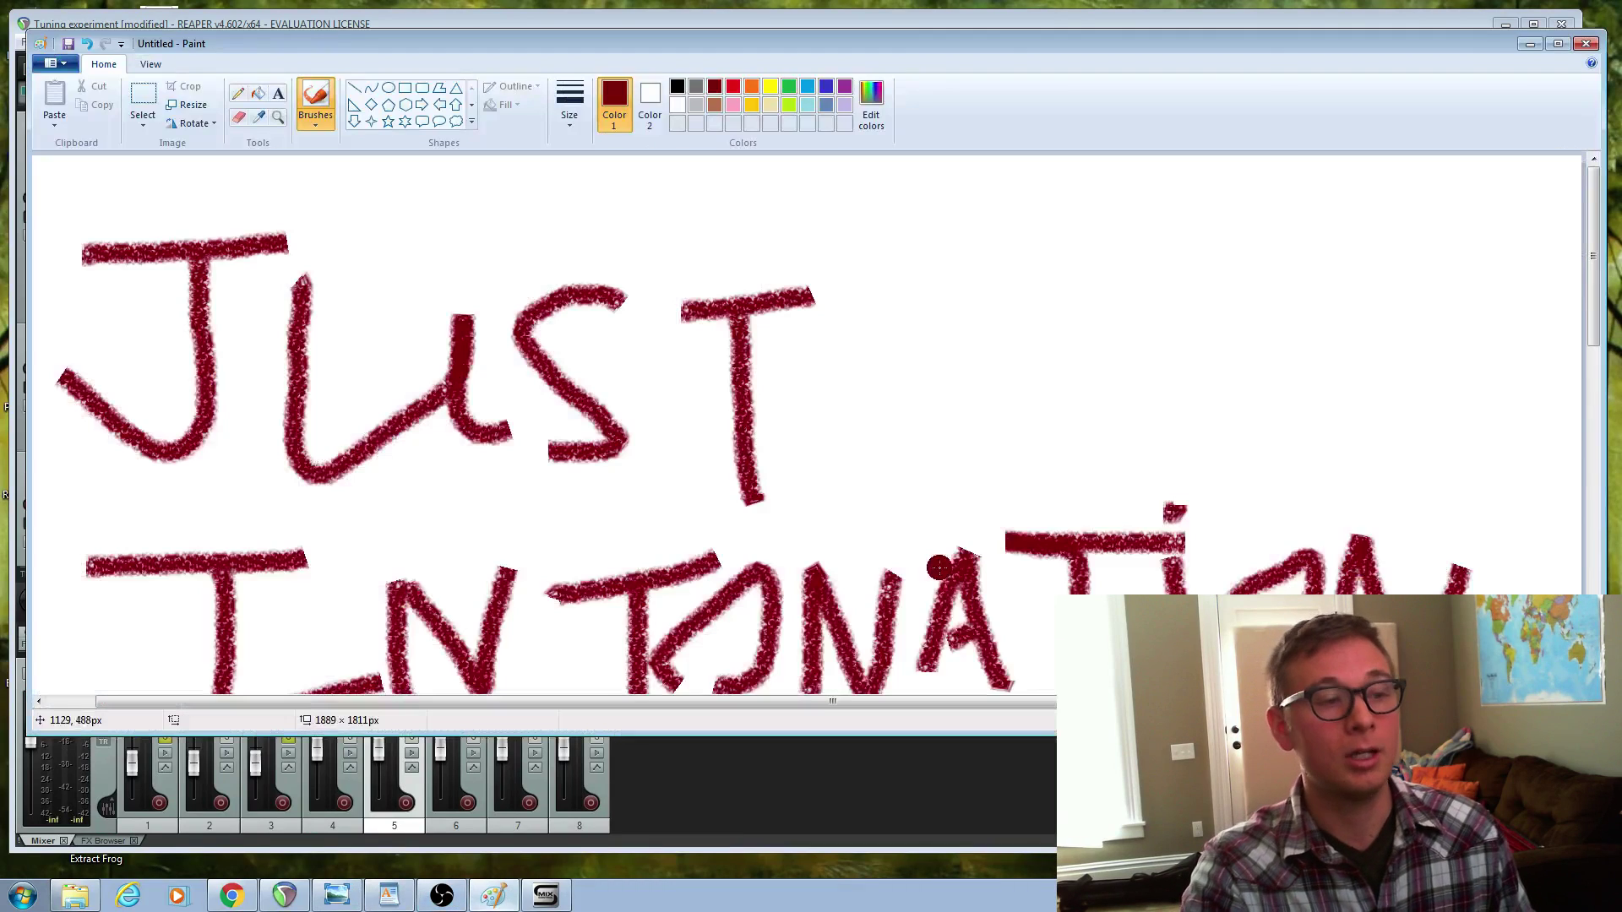
pyautogui.scroll(-2, 1216, 334)
pyautogui.scroll(1, 1216, 335)
pyautogui.scroll(-1, 1220, 340)
pyautogui.scroll(-4, 1222, 344)
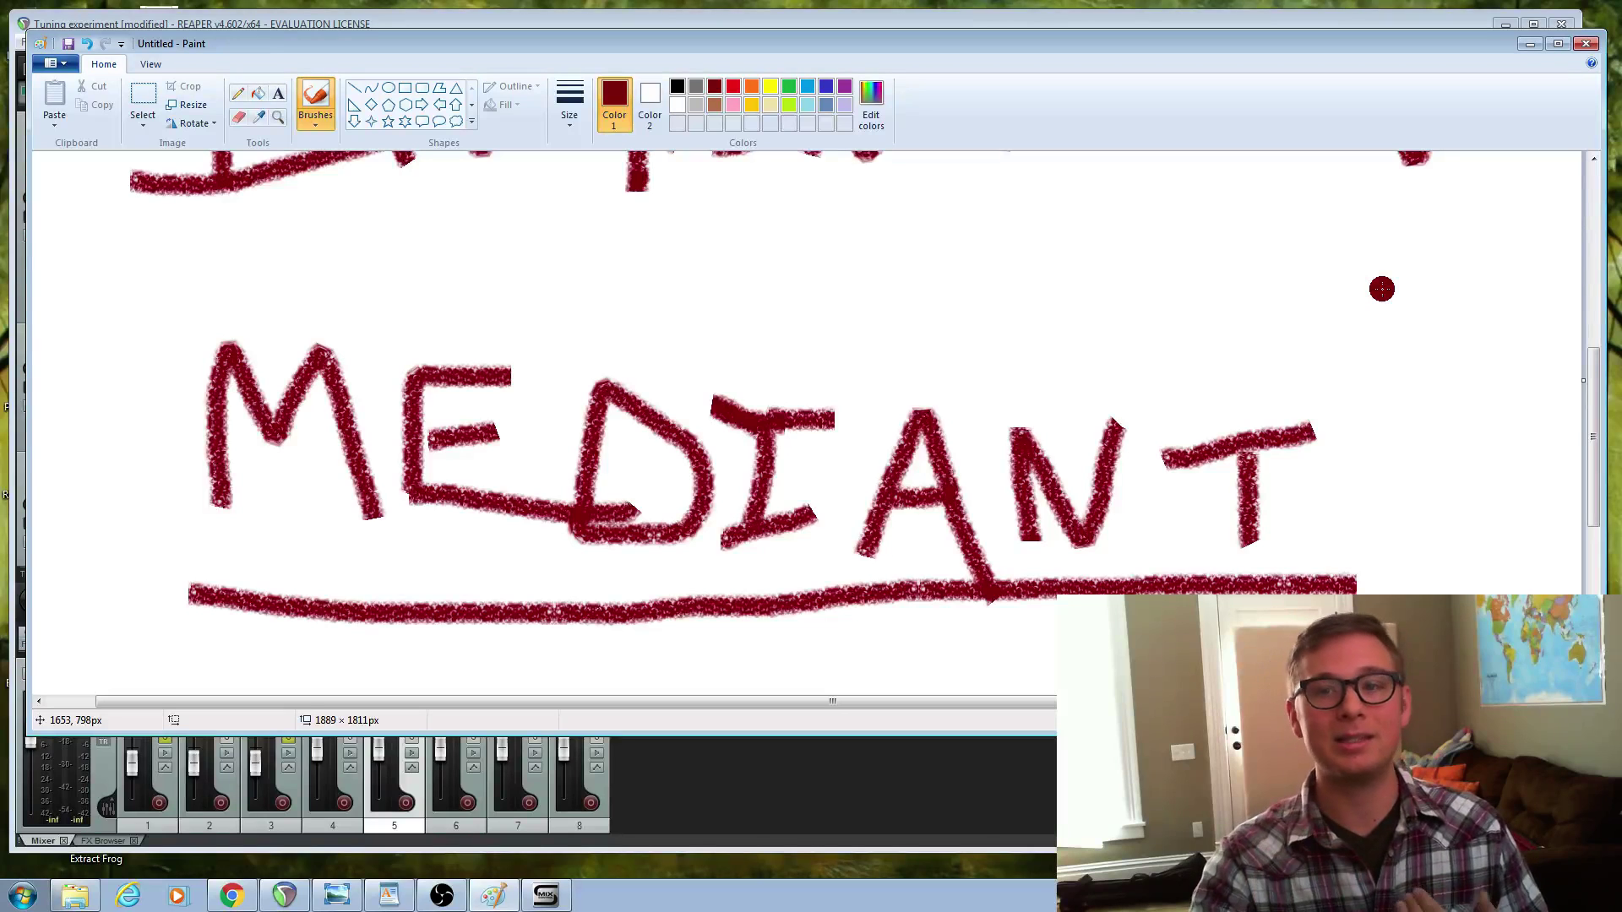
pyautogui.click(1532, 46)
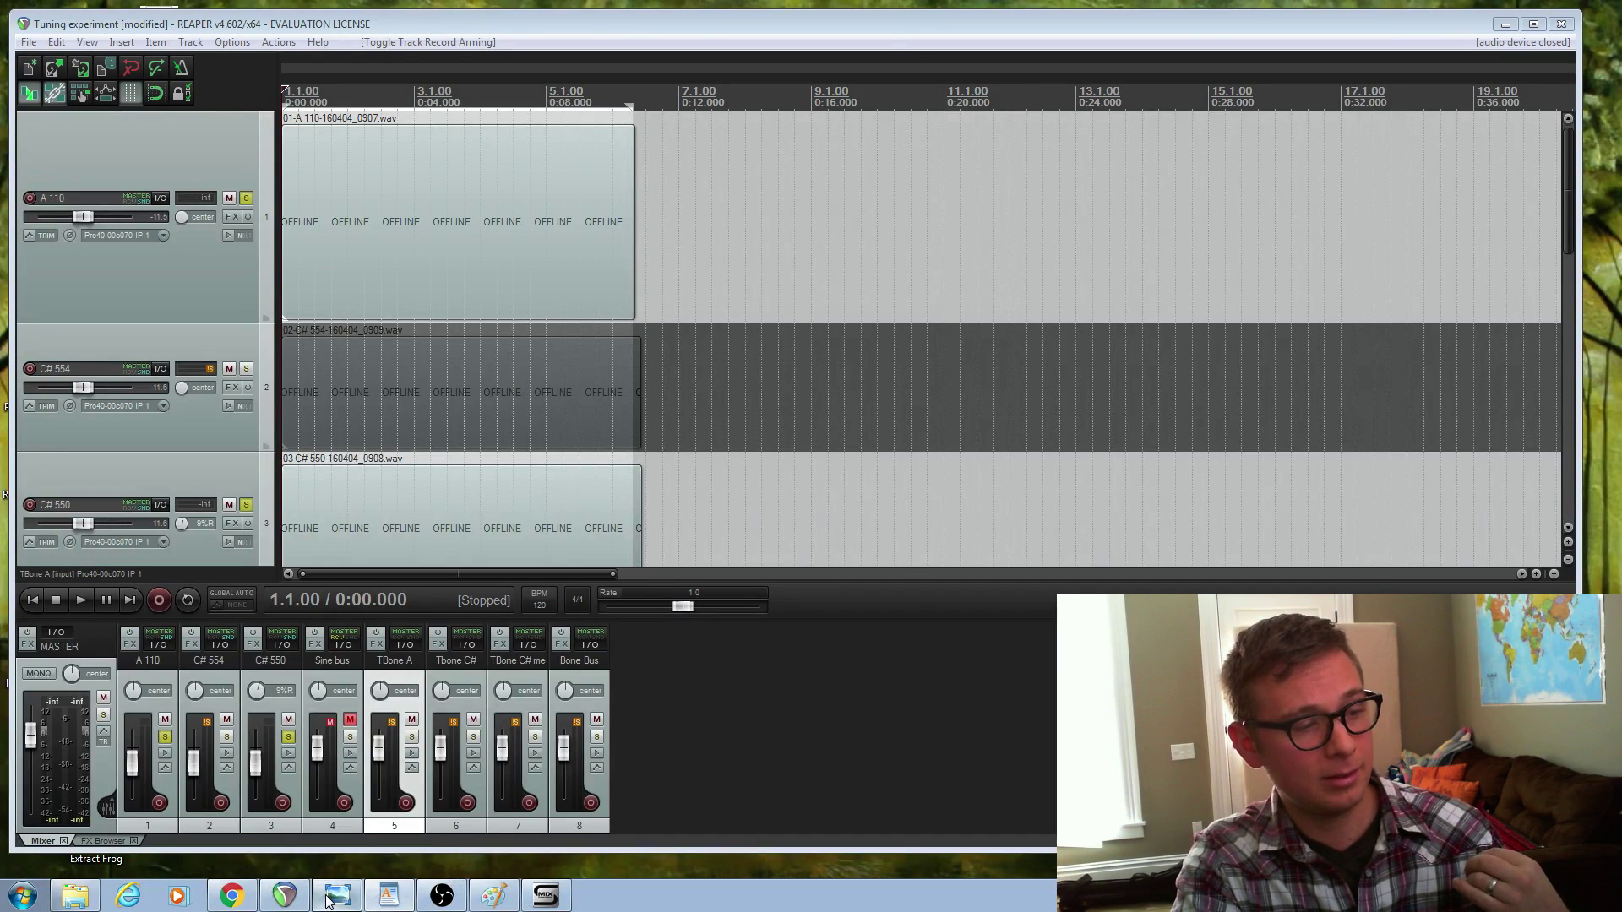
# Step: Open the Piano_key_frequencies chart, examine the frequencies of the A notes from A2 to A4 and of C#5, and minimize it
pyautogui.click(336, 895)
pyautogui.scroll(-2, 532, 613)
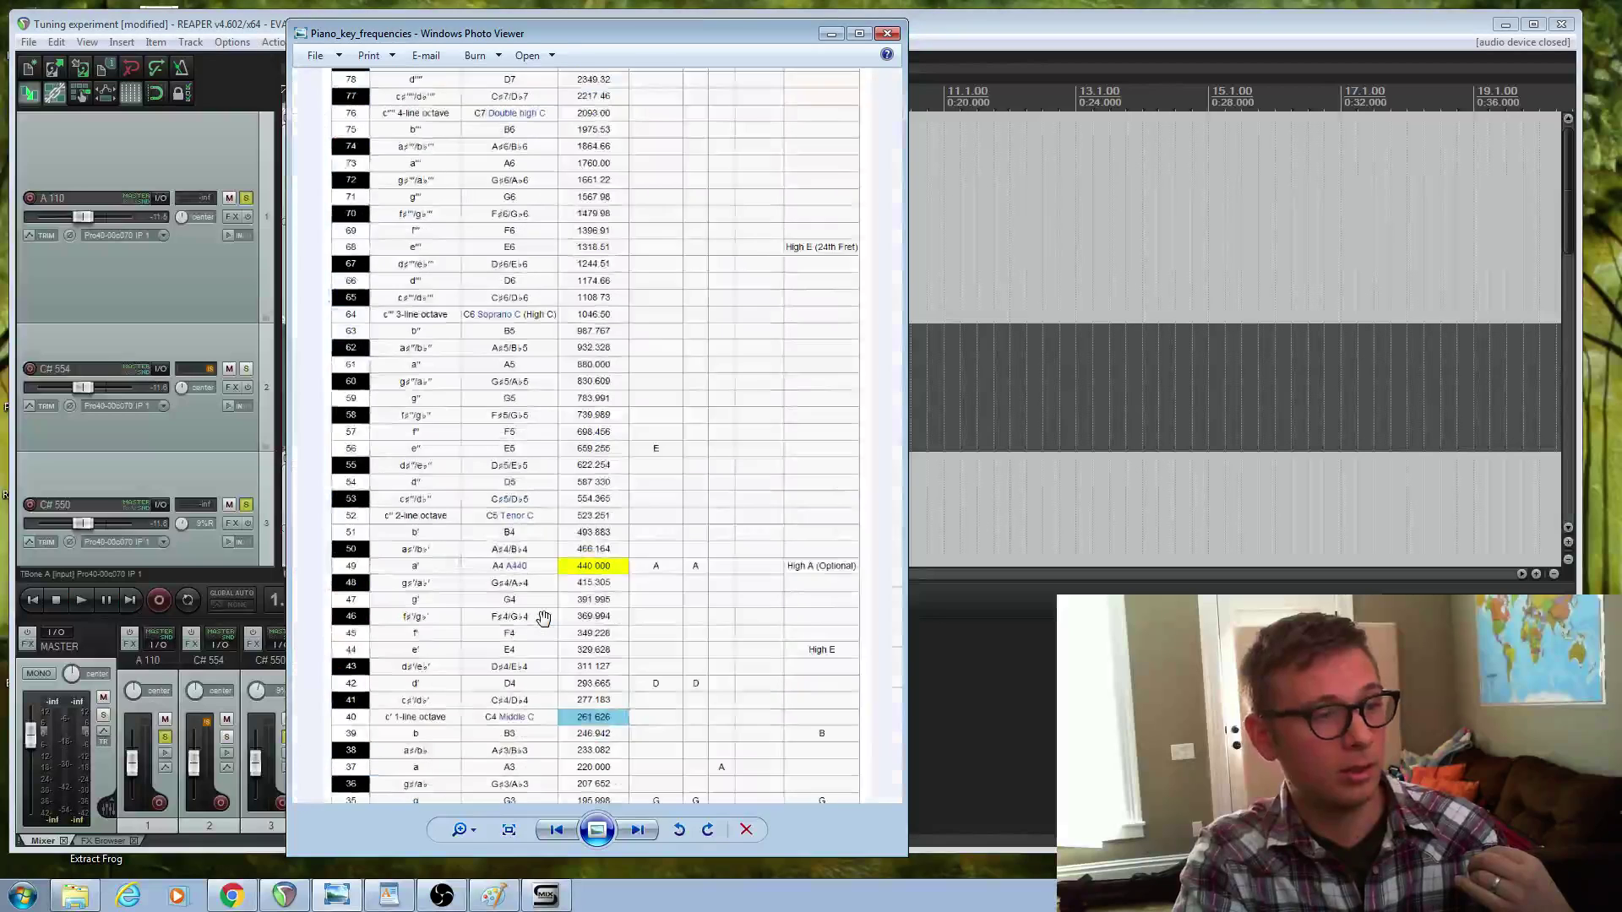
pyautogui.scroll(3, 544, 618)
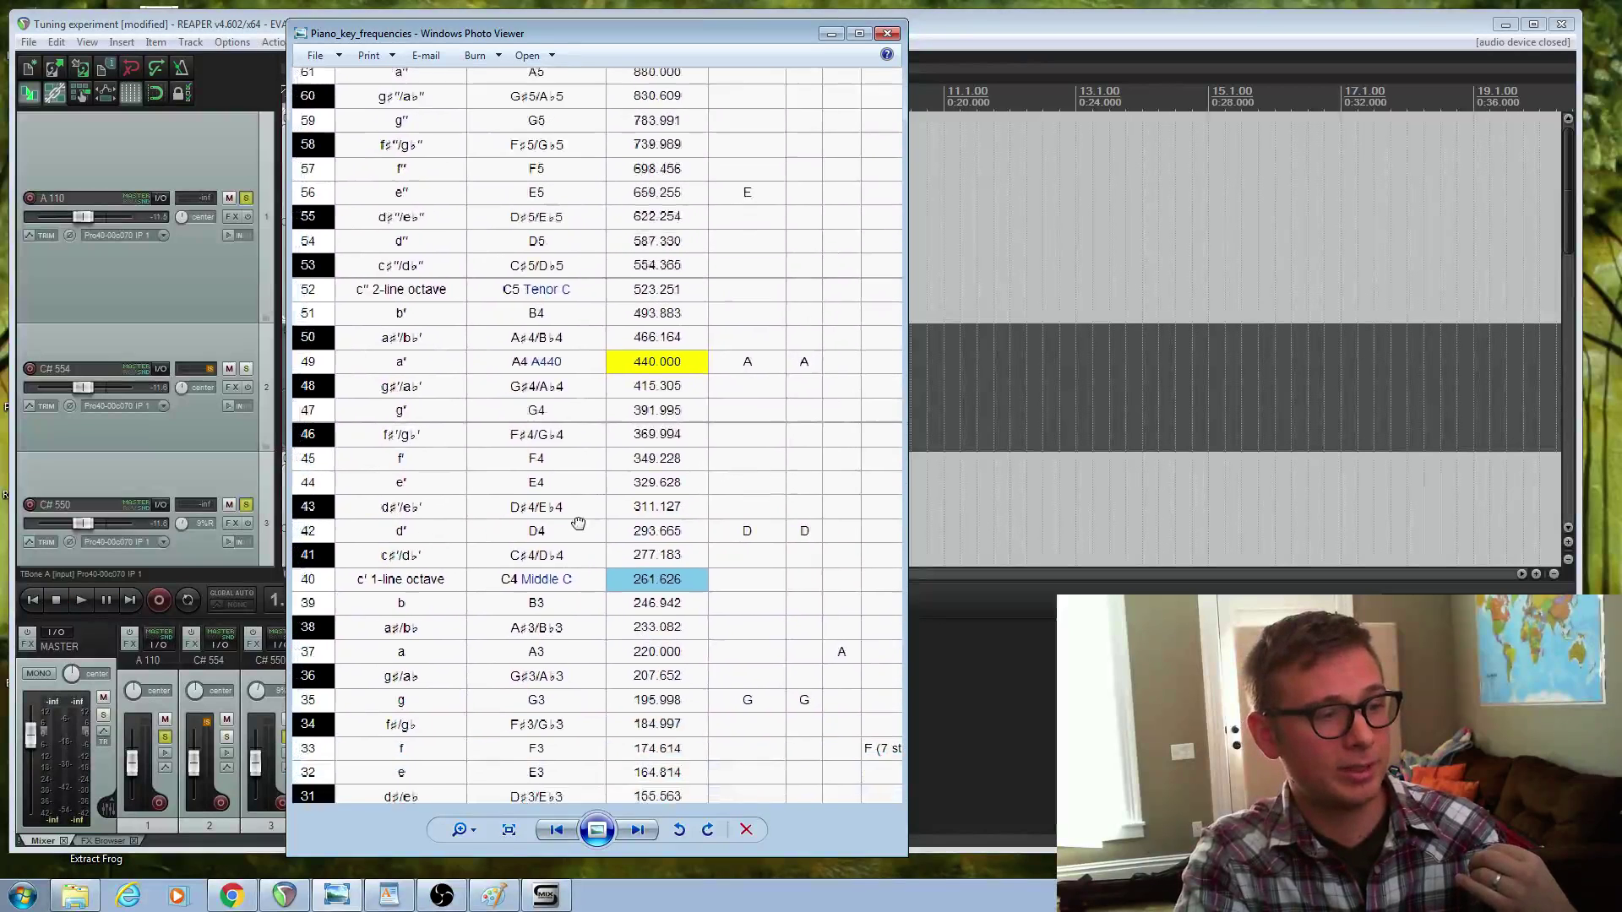
pyautogui.scroll(-3, 652, 728)
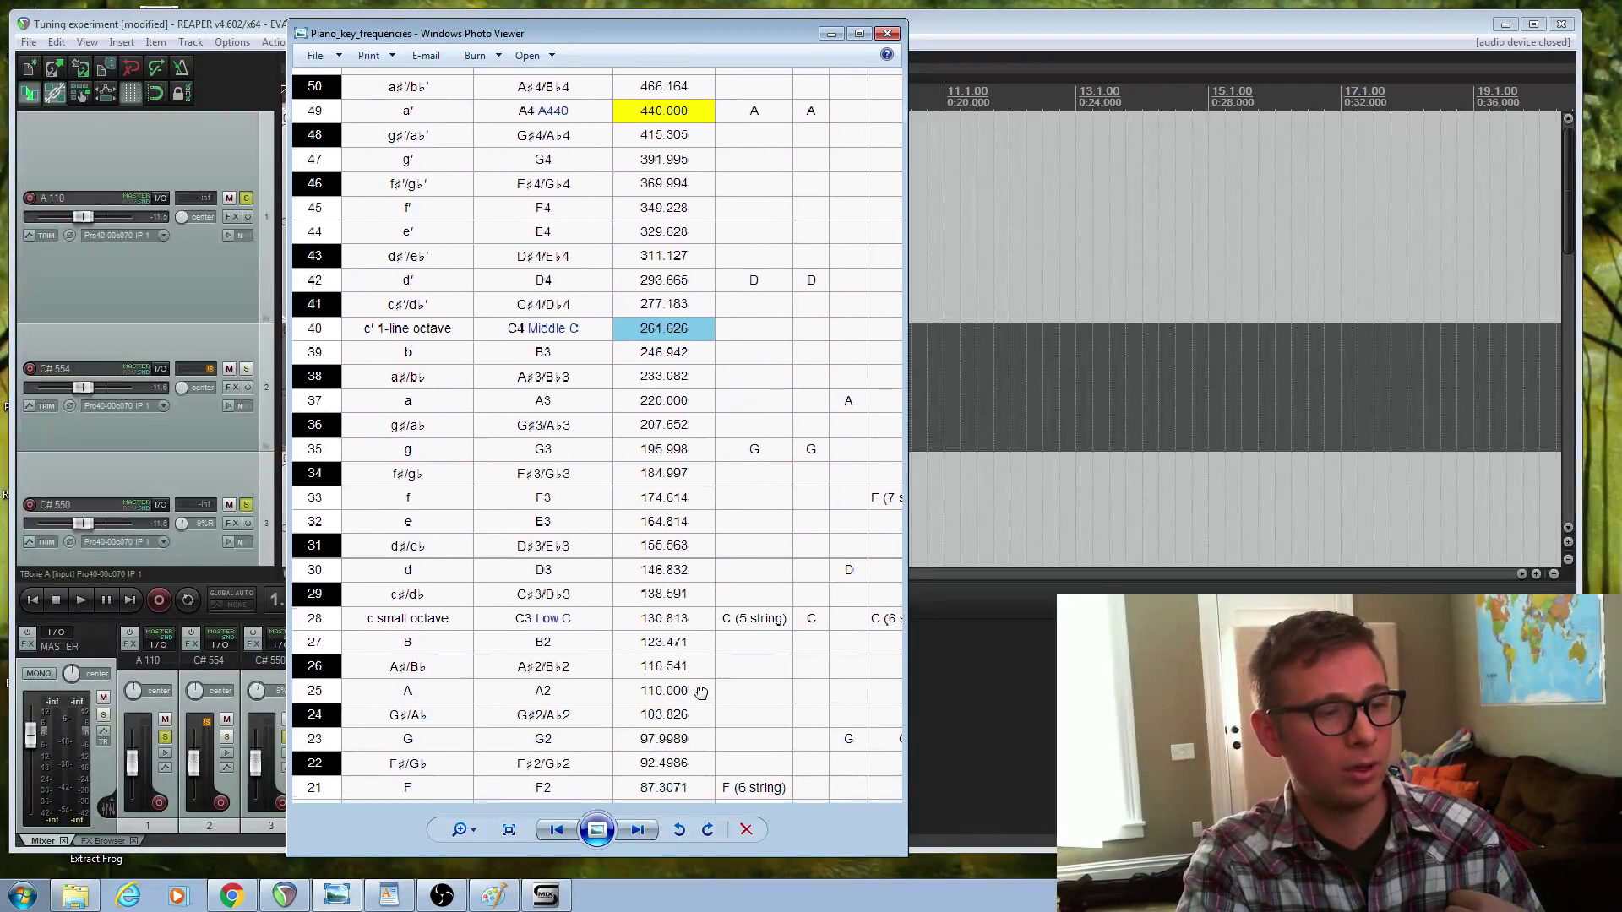
pyautogui.moveTo(701, 689); pyautogui.dragTo(679, 714)
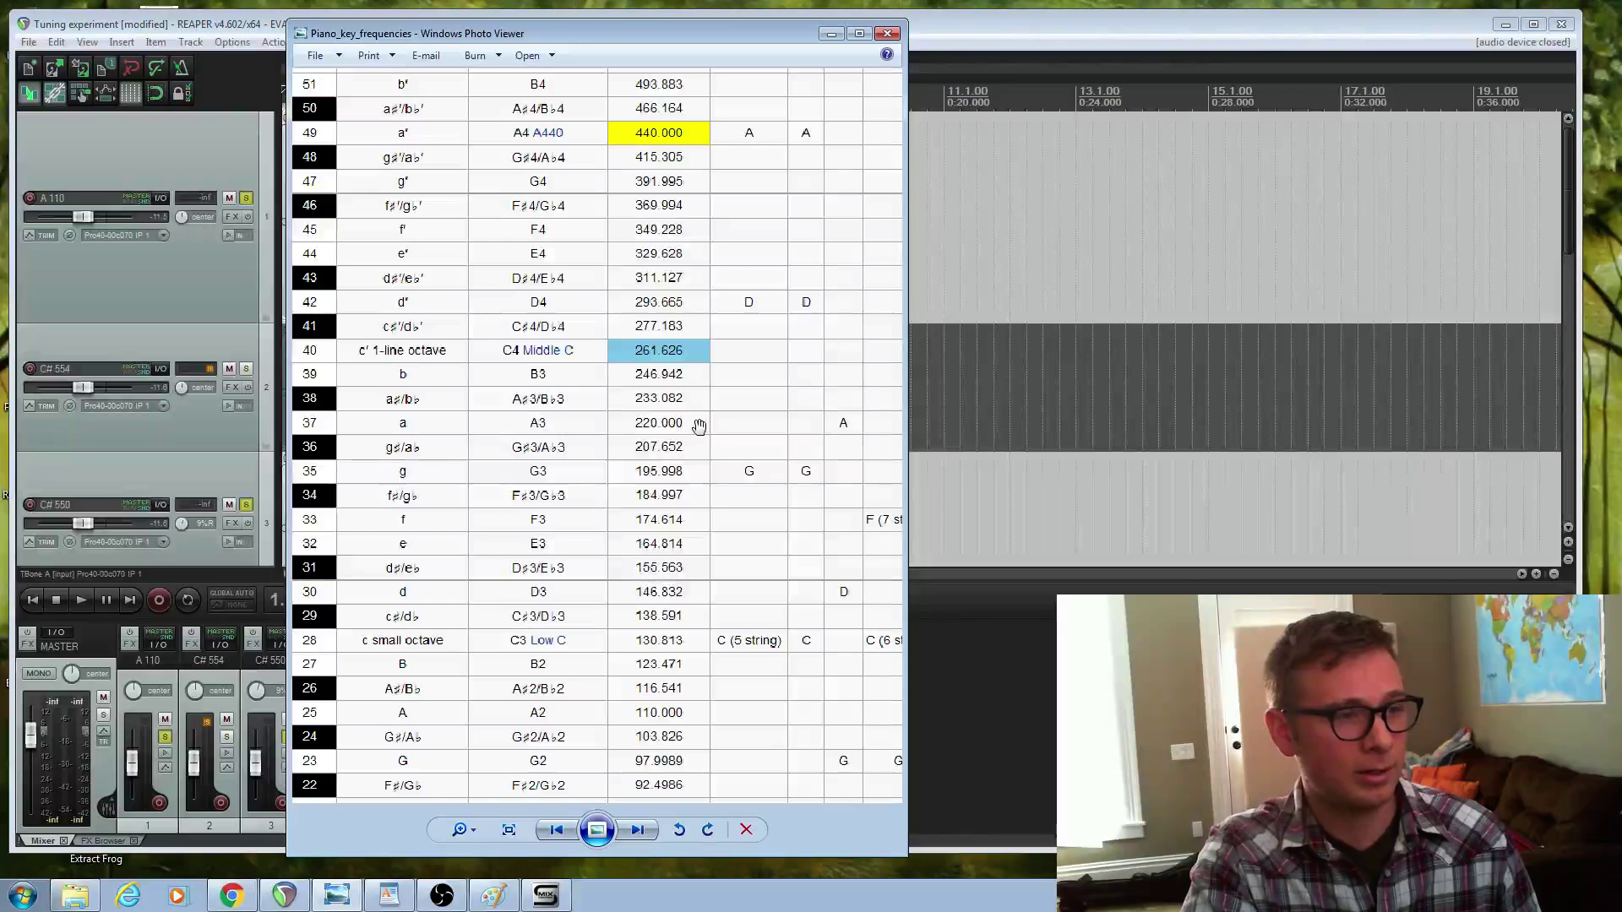
pyautogui.moveTo(695, 425); pyautogui.dragTo(715, 623)
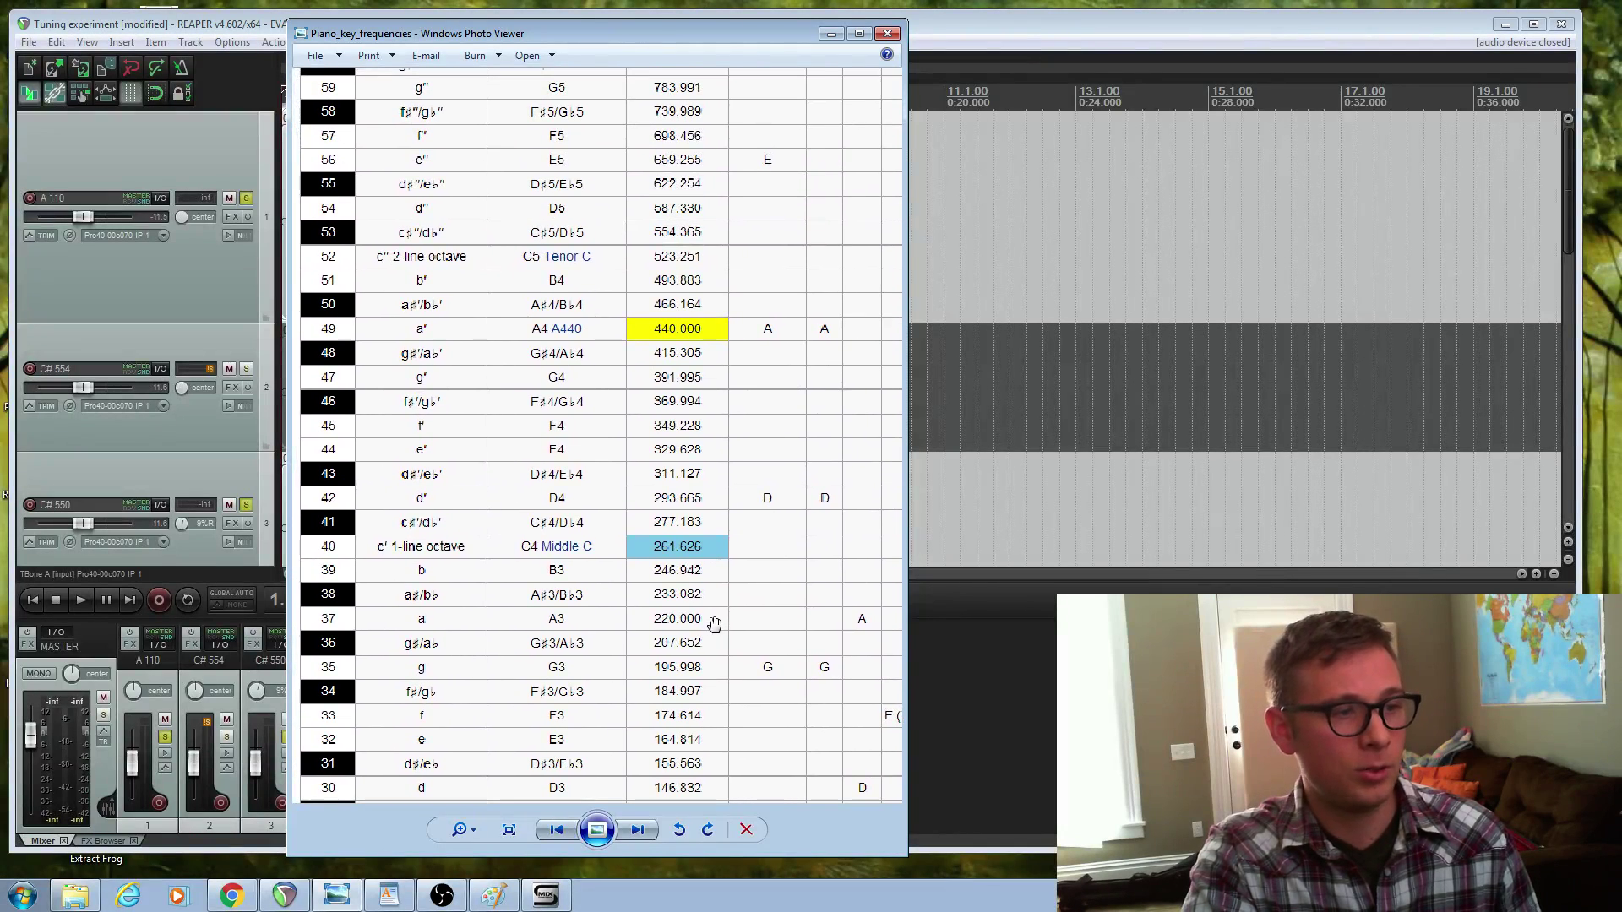
pyautogui.moveTo(711, 452); pyautogui.dragTo(705, 551)
pyautogui.moveTo(705, 450); pyautogui.dragTo(707, 467)
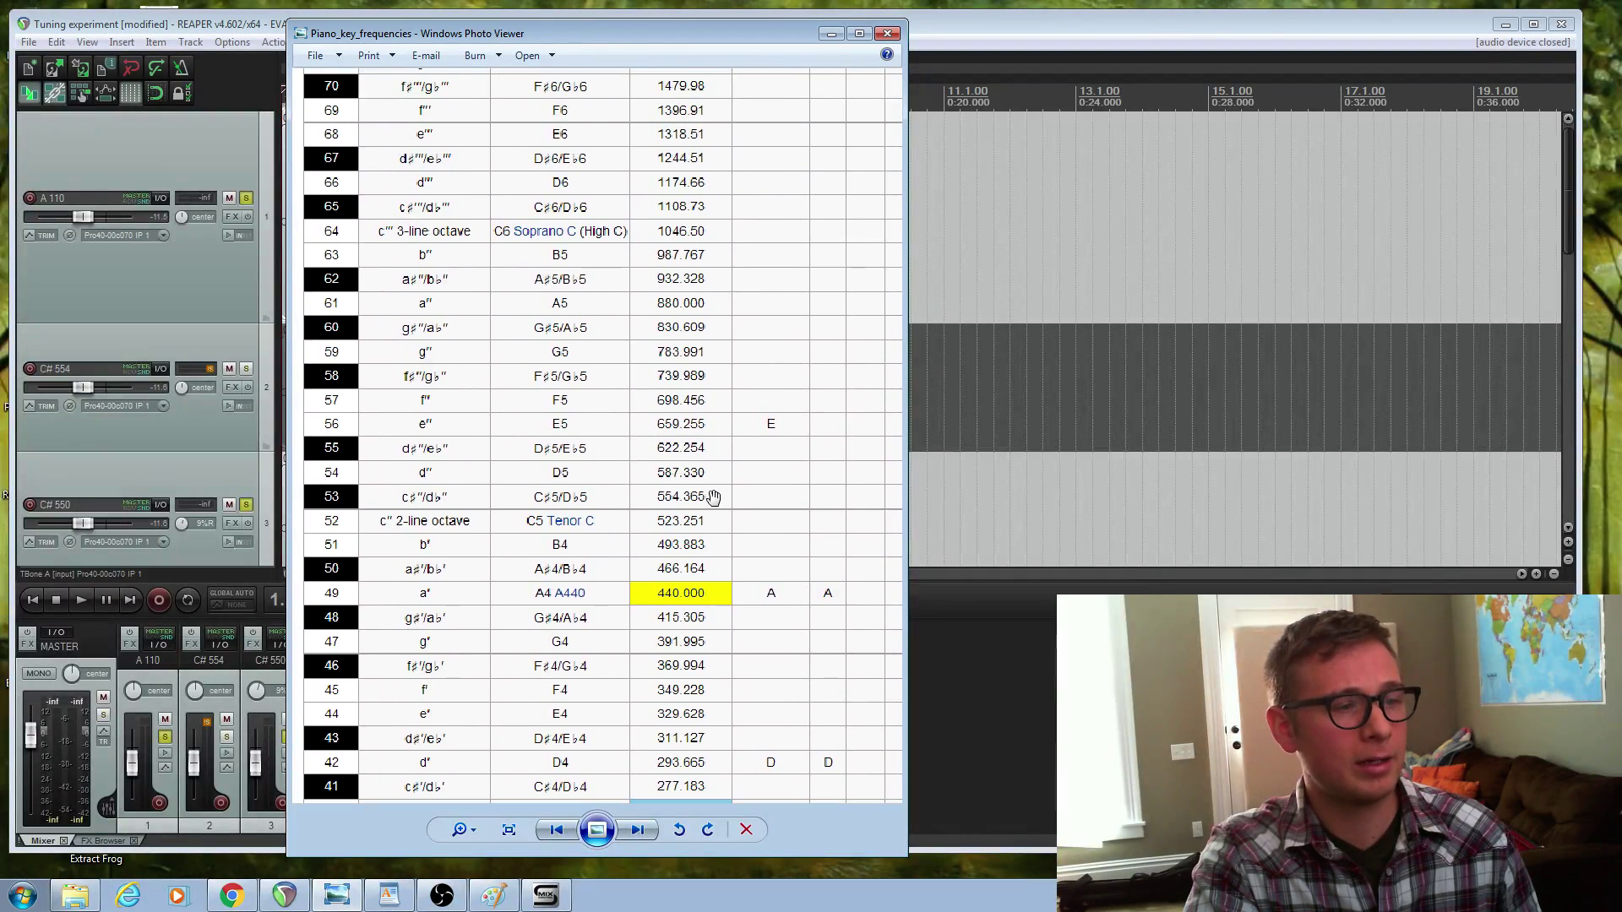
pyautogui.moveTo(716, 507); pyautogui.dragTo(598, 512)
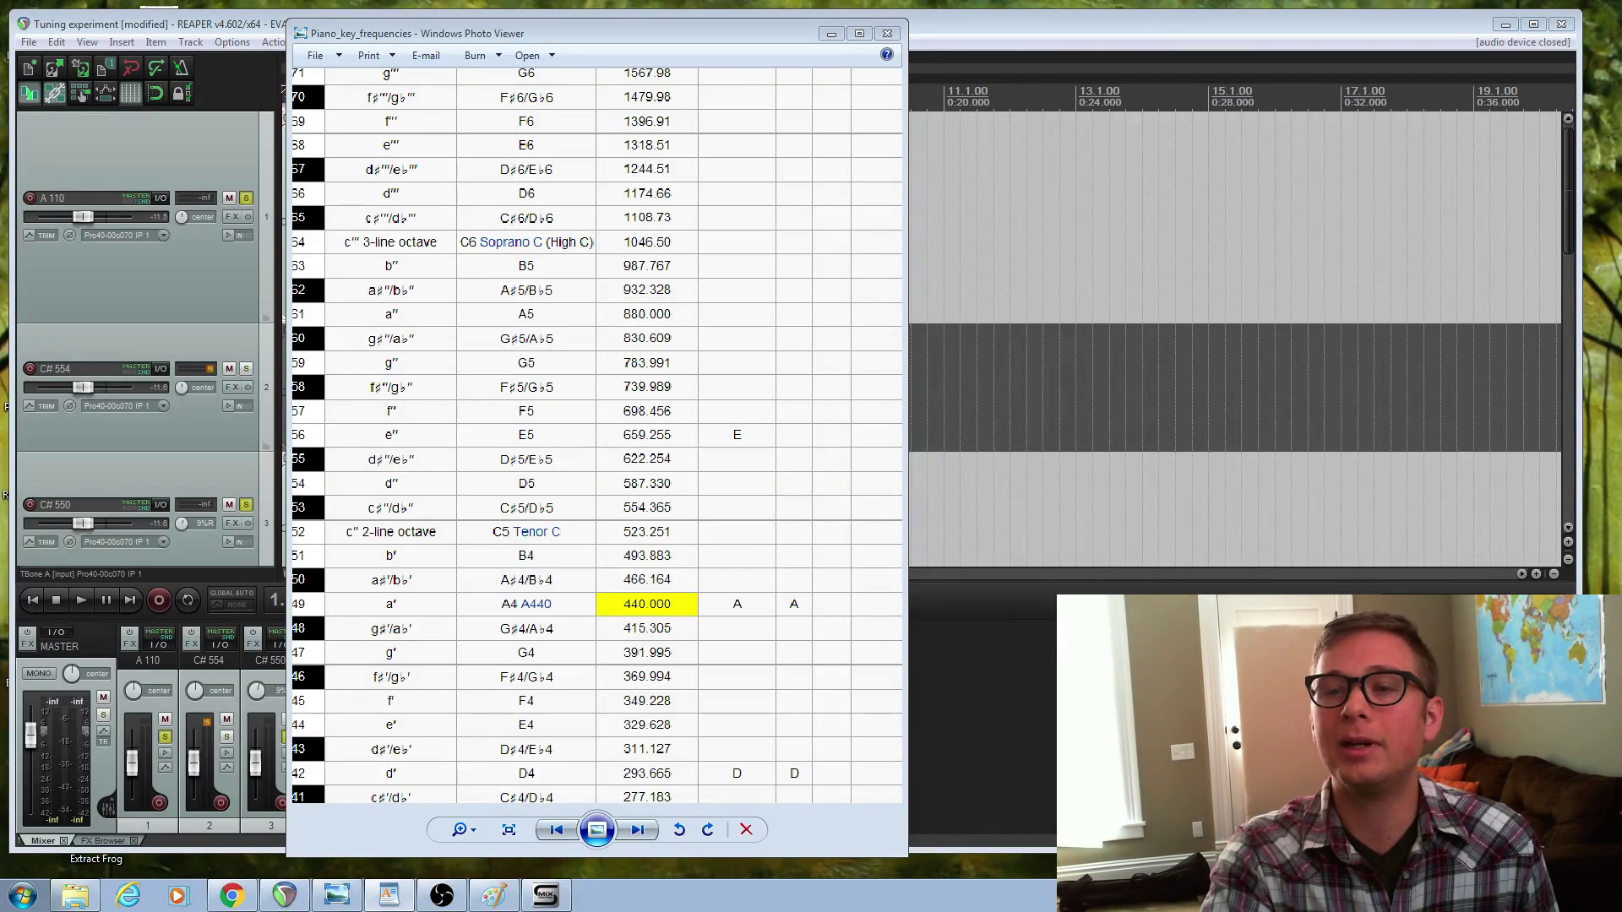
pyautogui.click(831, 34)
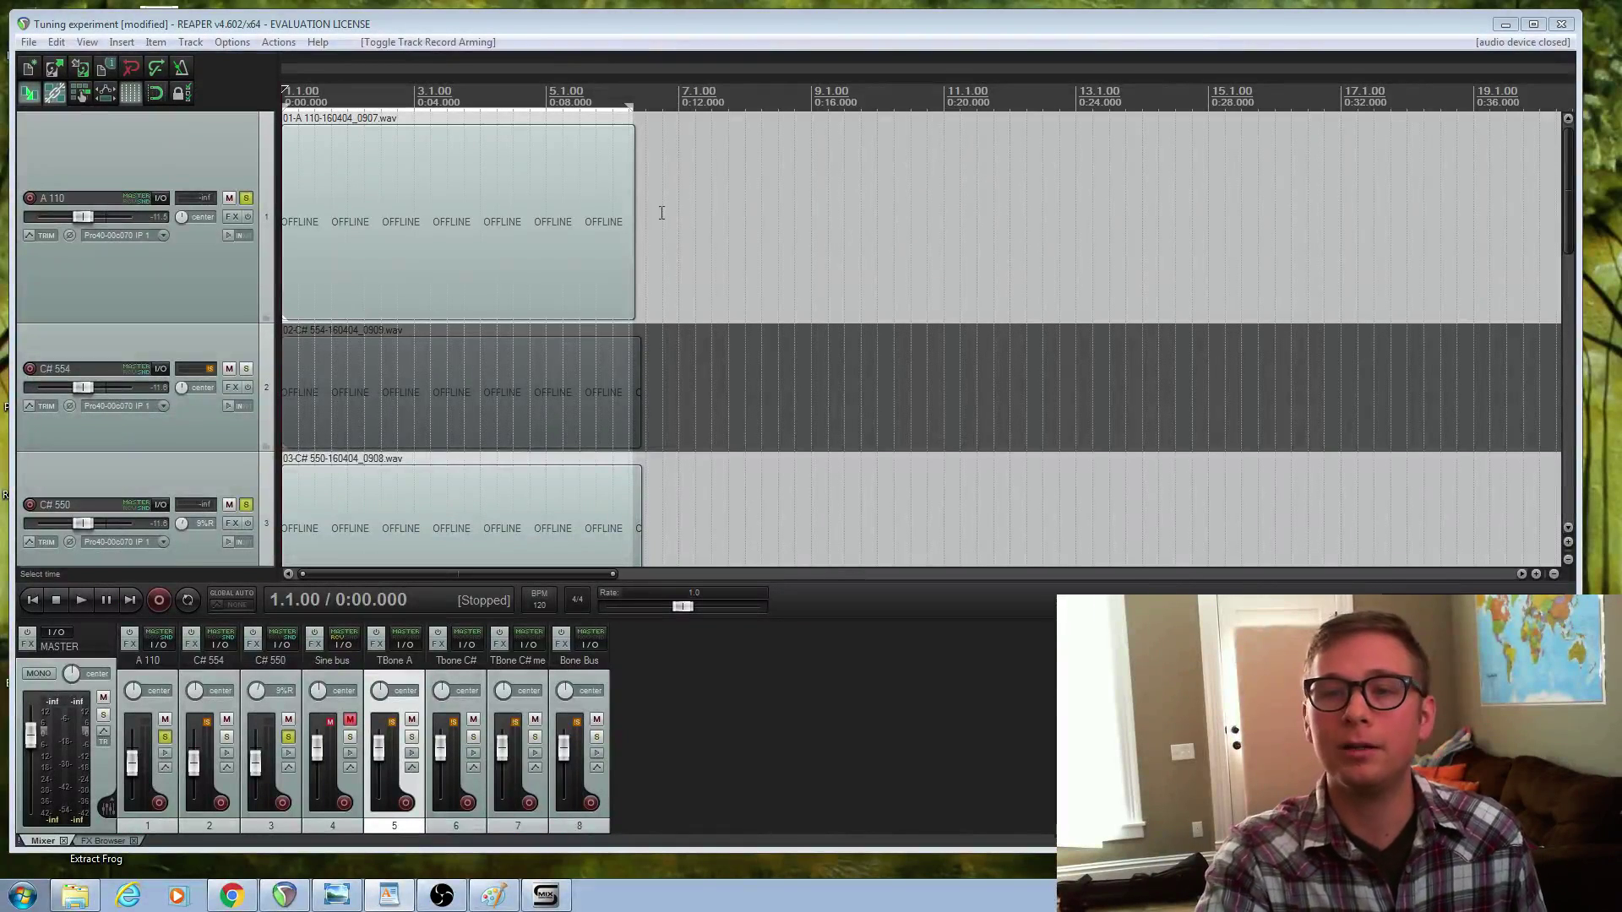
# Step: Select the A 110, C# 554 and C# 550 tracks in turn to identify the three sine tones
pyautogui.click(168, 263)
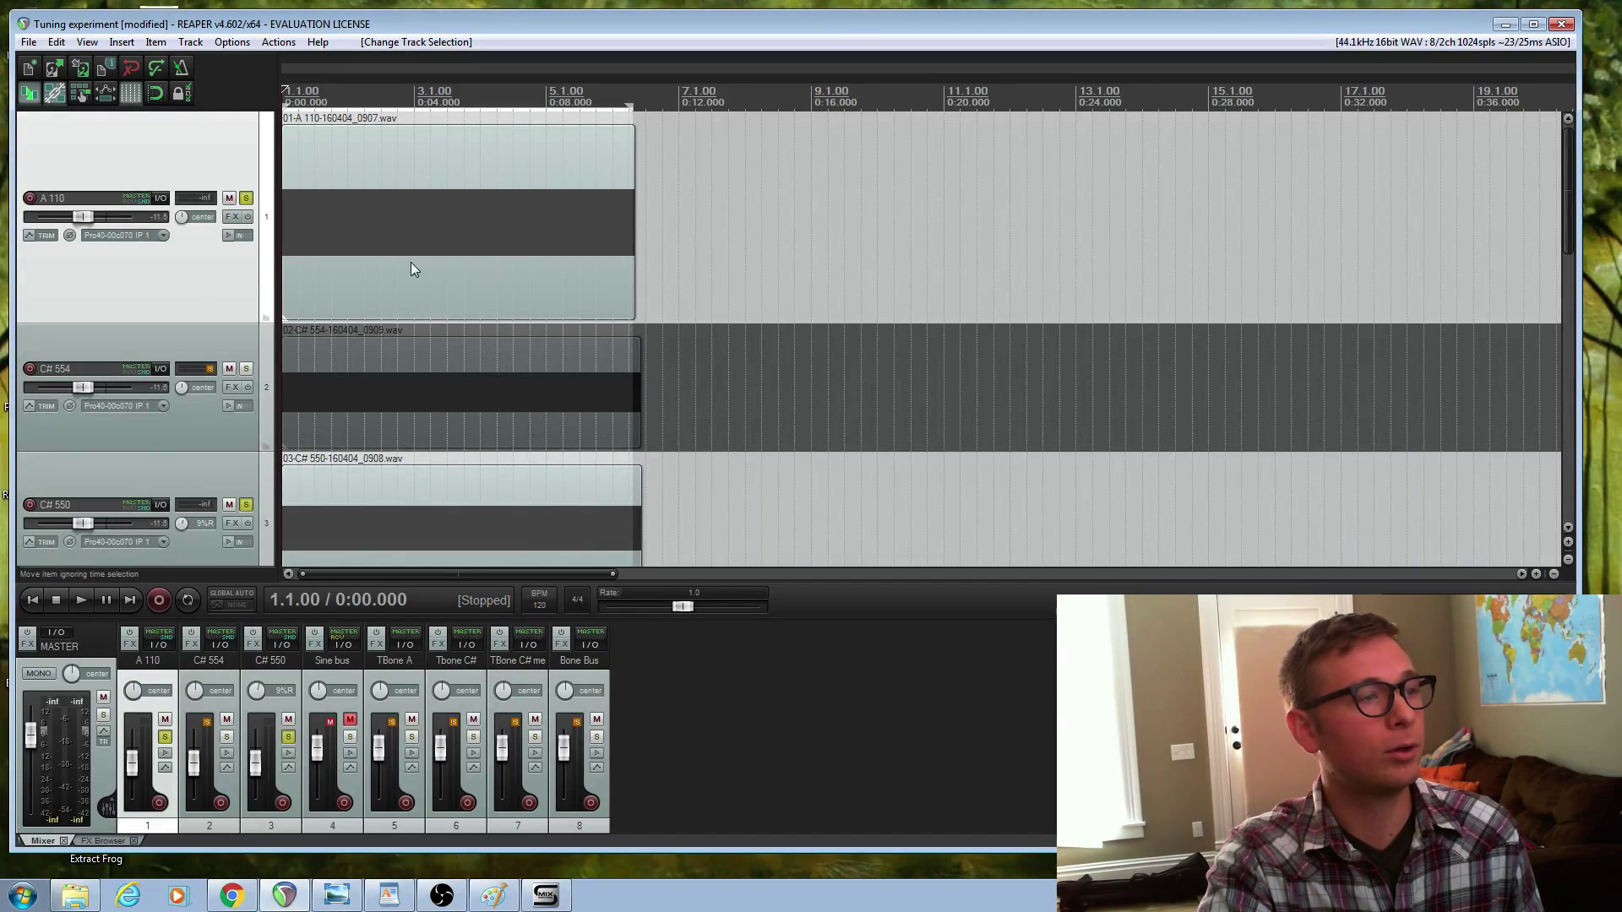
pyautogui.click(194, 412)
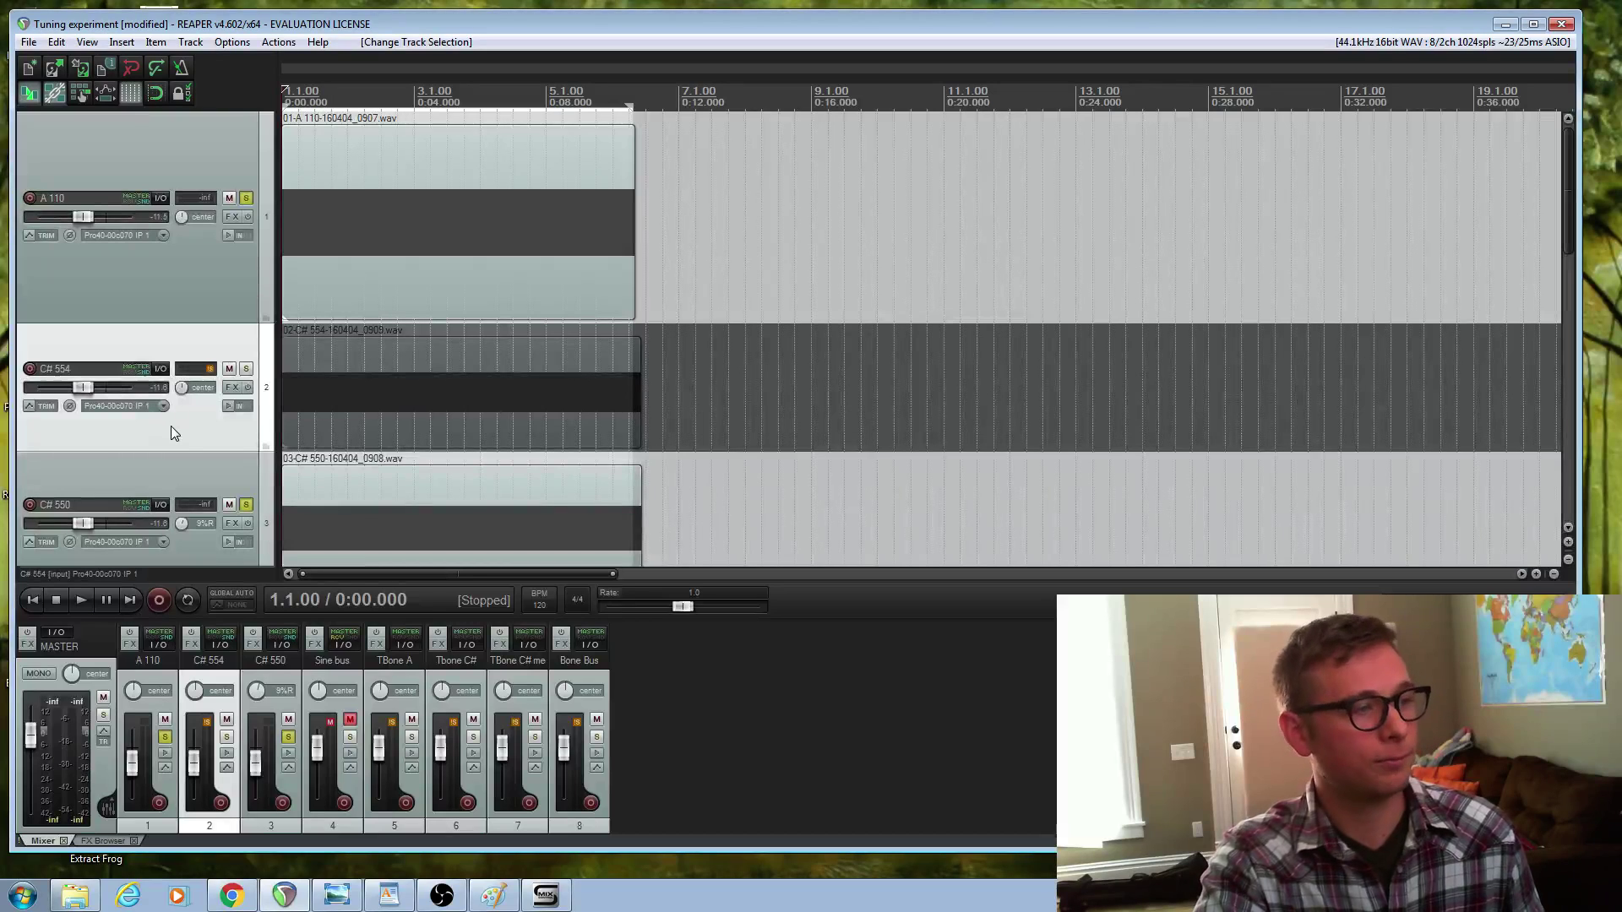
pyautogui.click(187, 490)
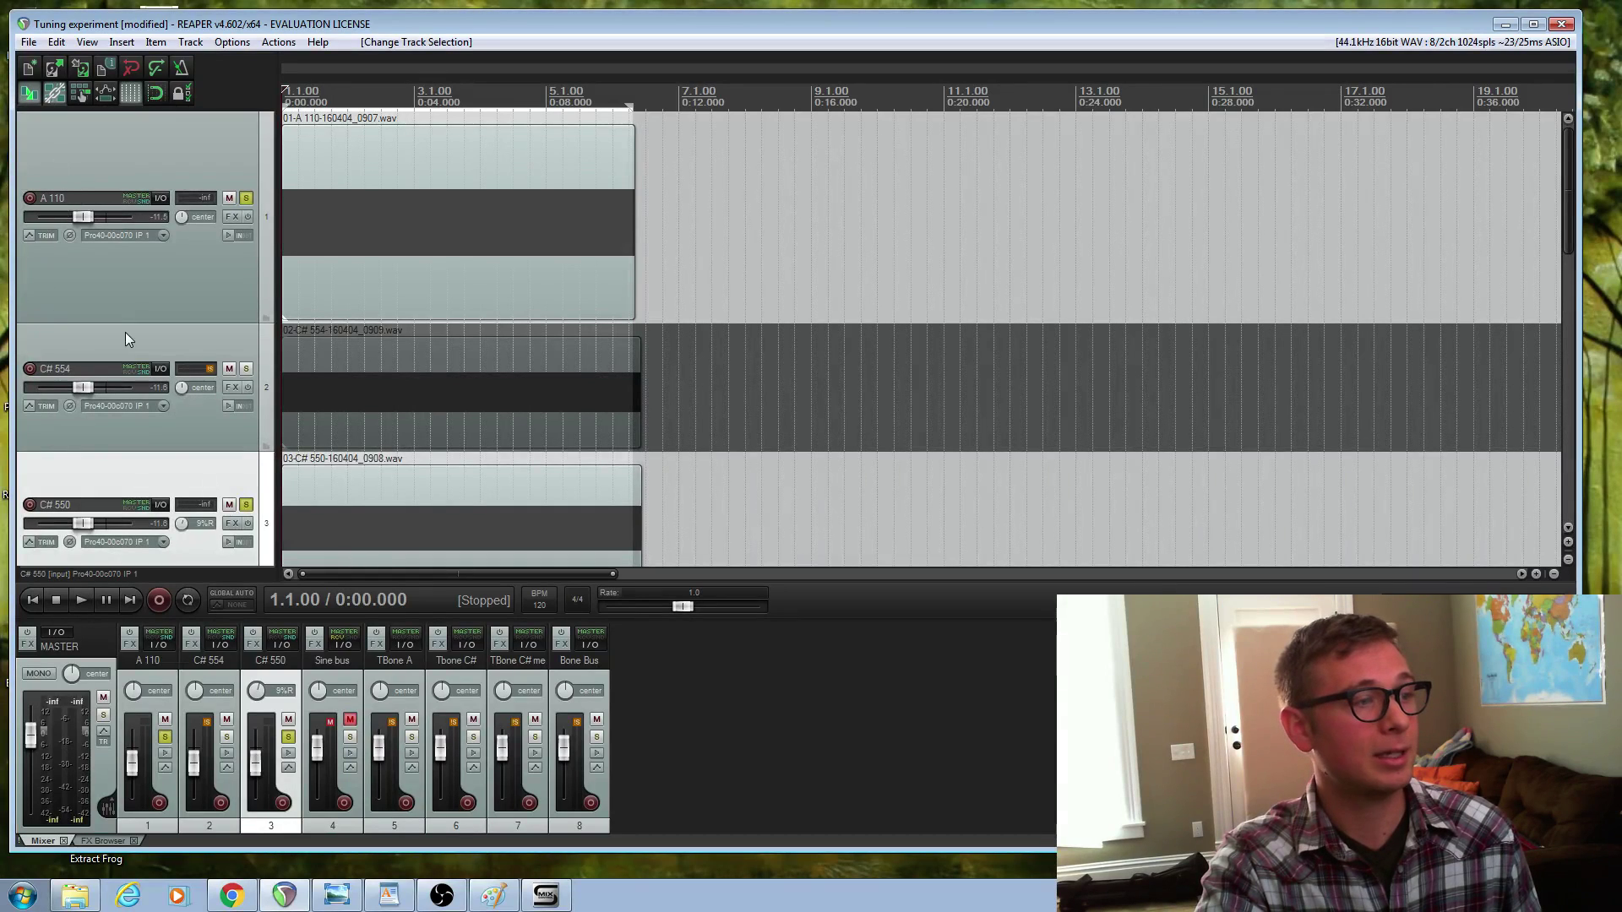
pyautogui.click(147, 349)
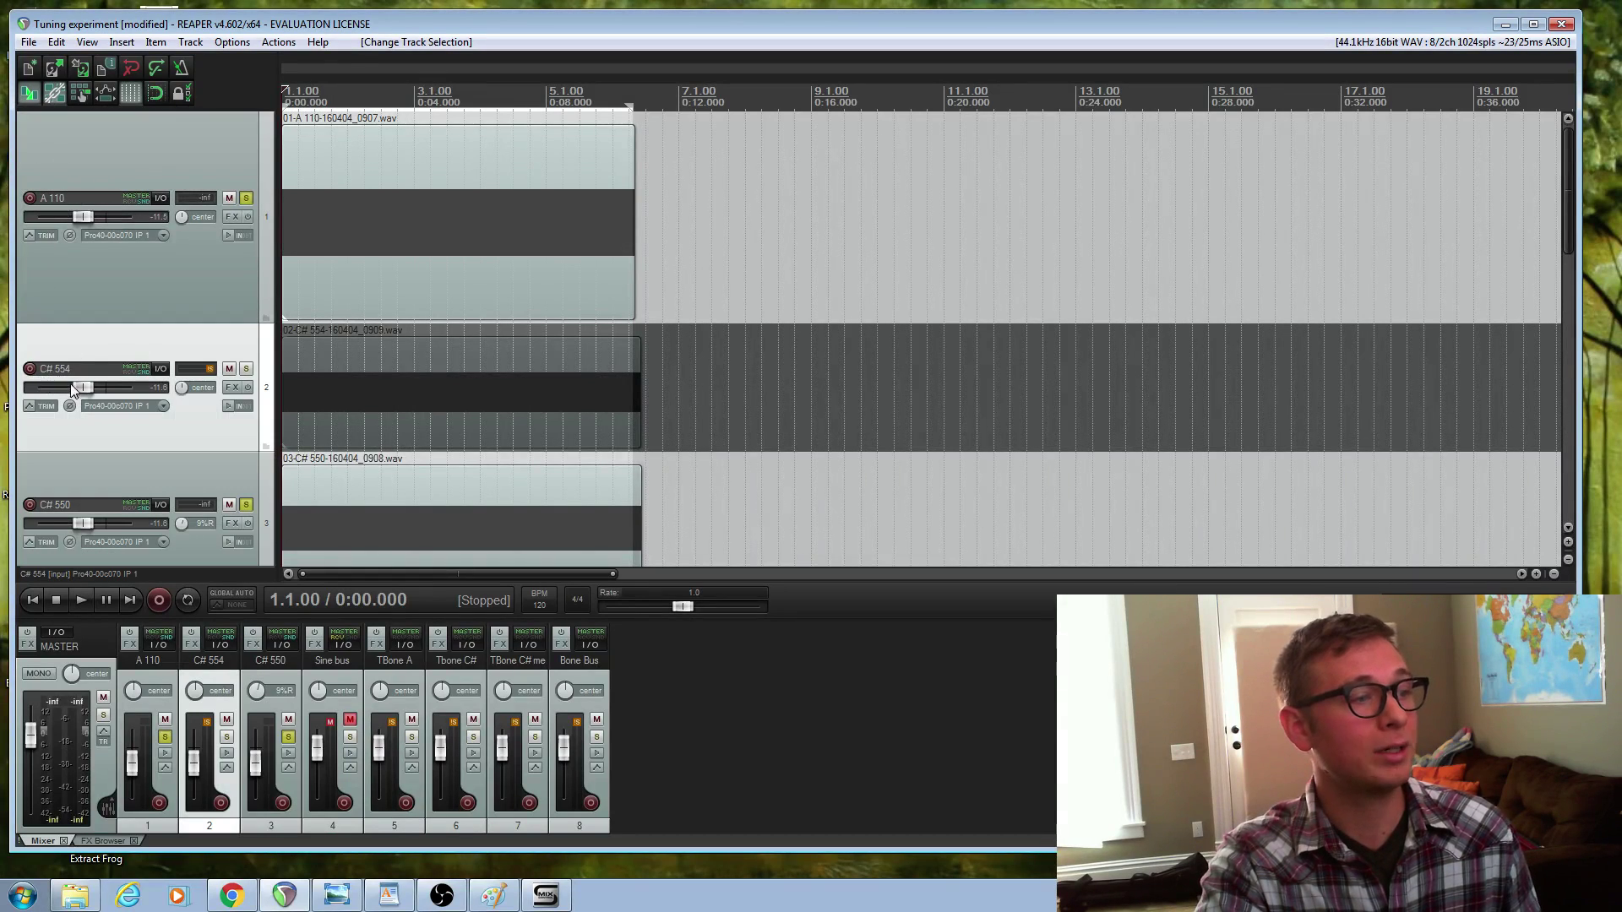
pyautogui.click(187, 475)
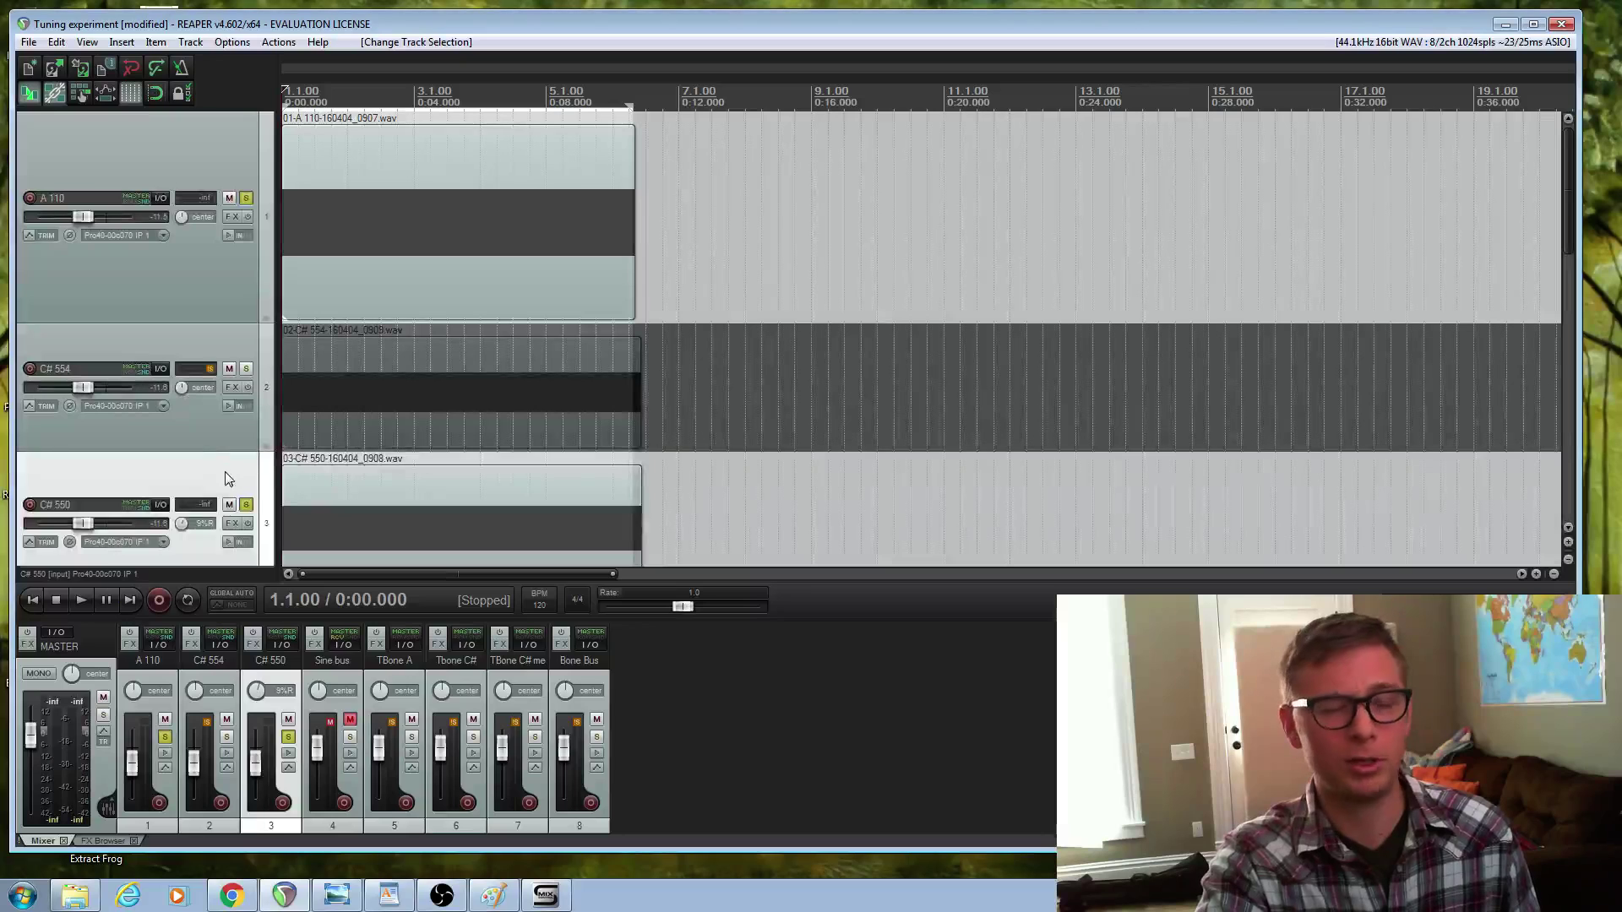
# Step: Enlarge the three tracks' waveforms to individual wave cycles and unsolo the C# 550 track
pyautogui.click(194, 265)
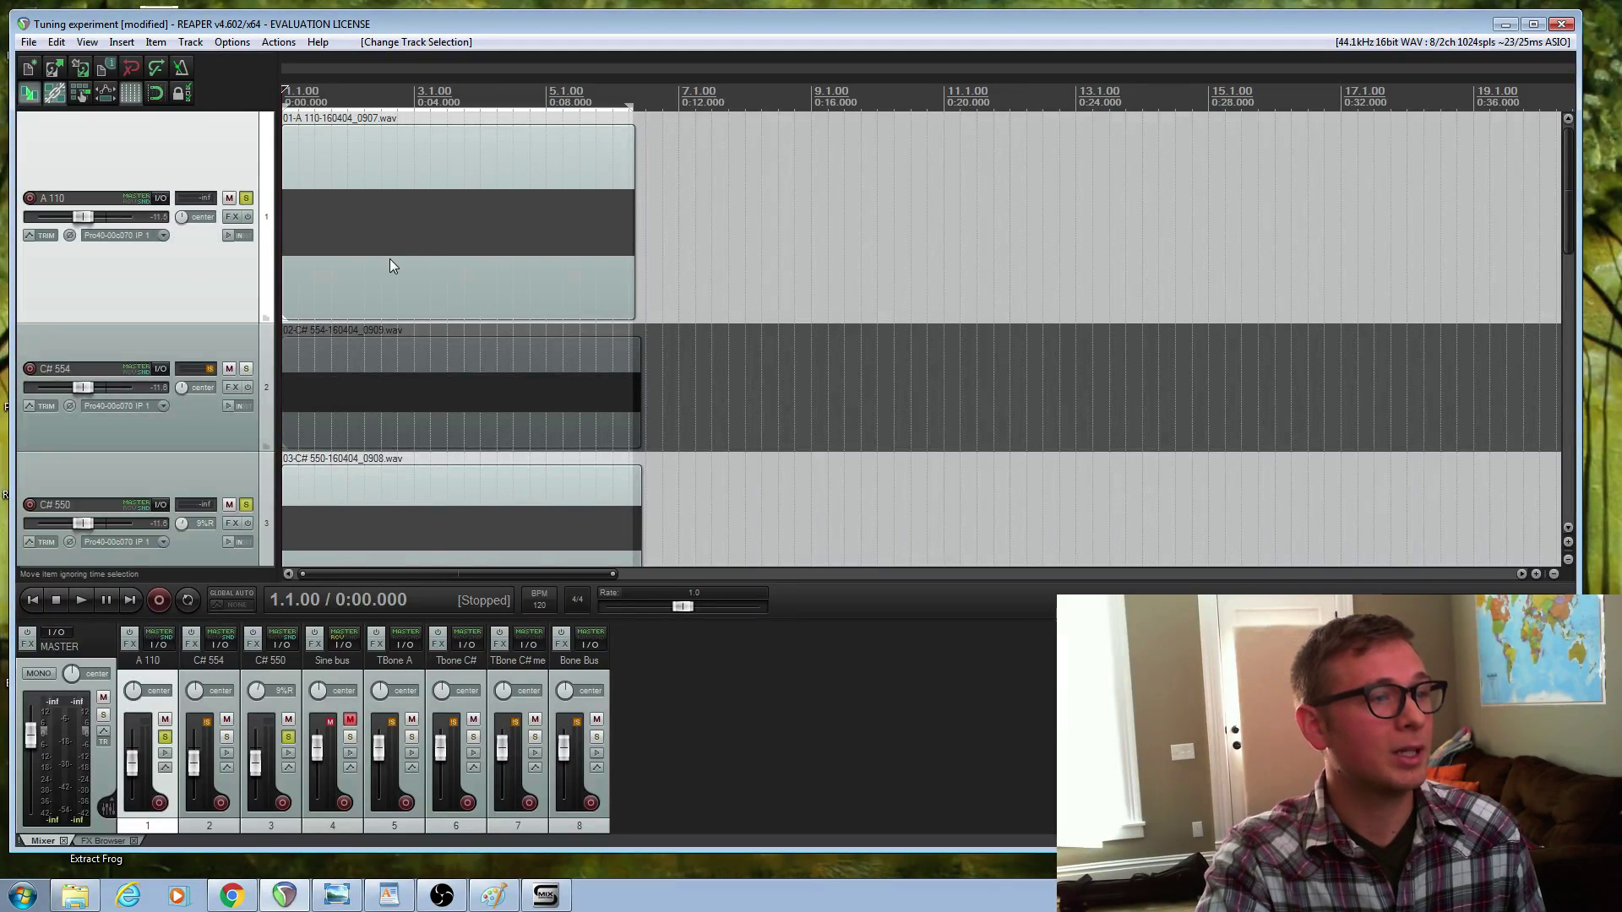
pyautogui.scroll(15, 365, 268)
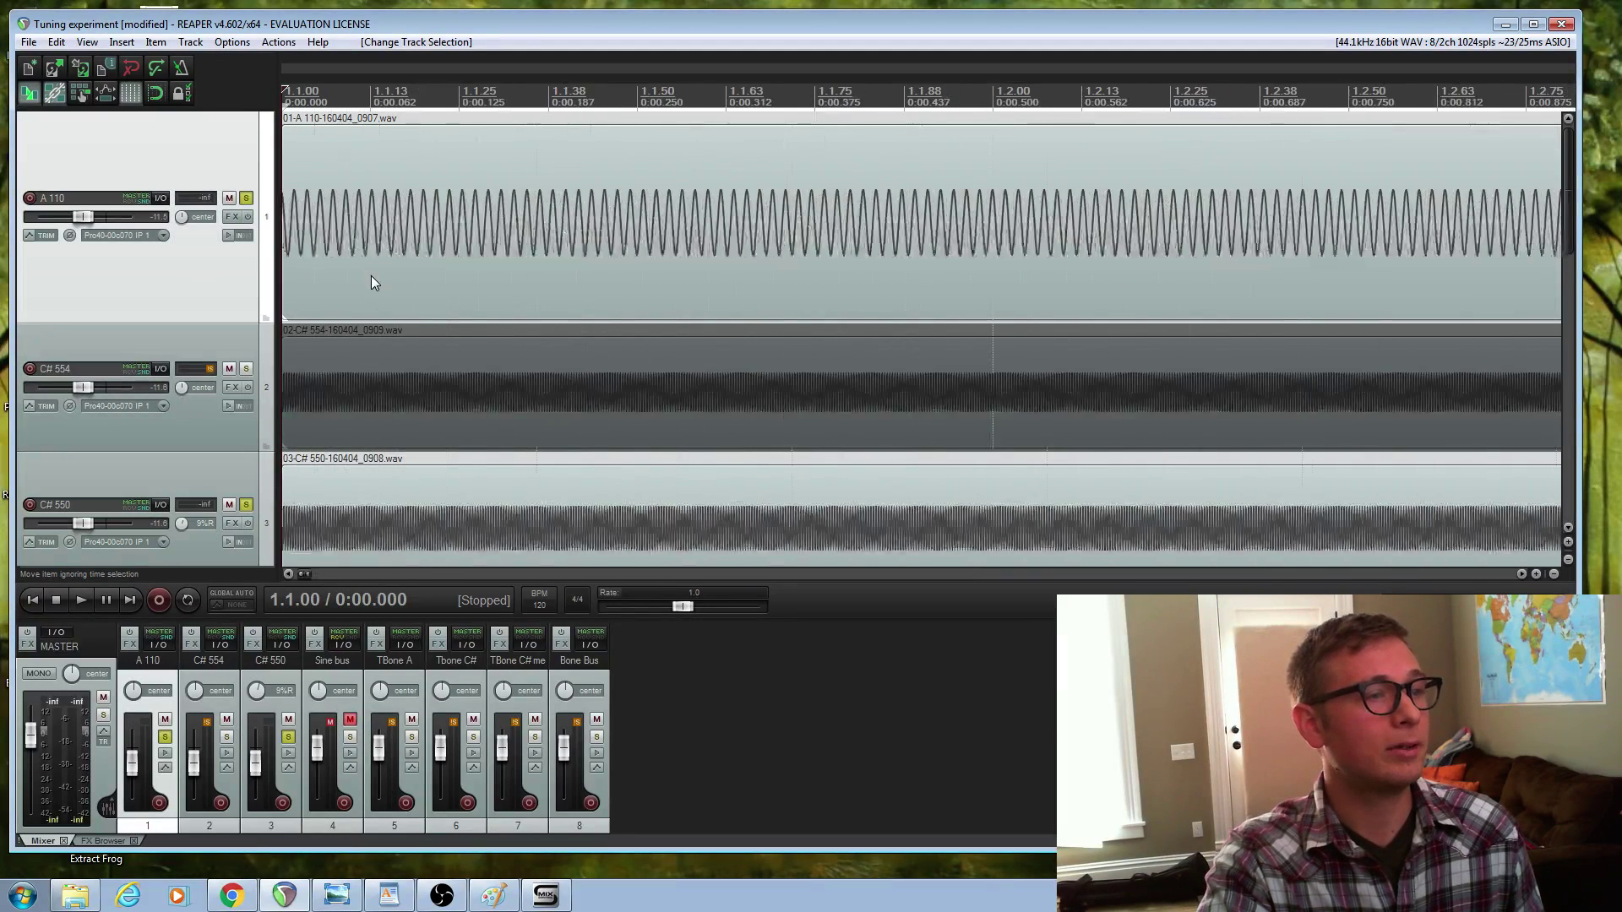
pyautogui.scroll(6, 385, 280)
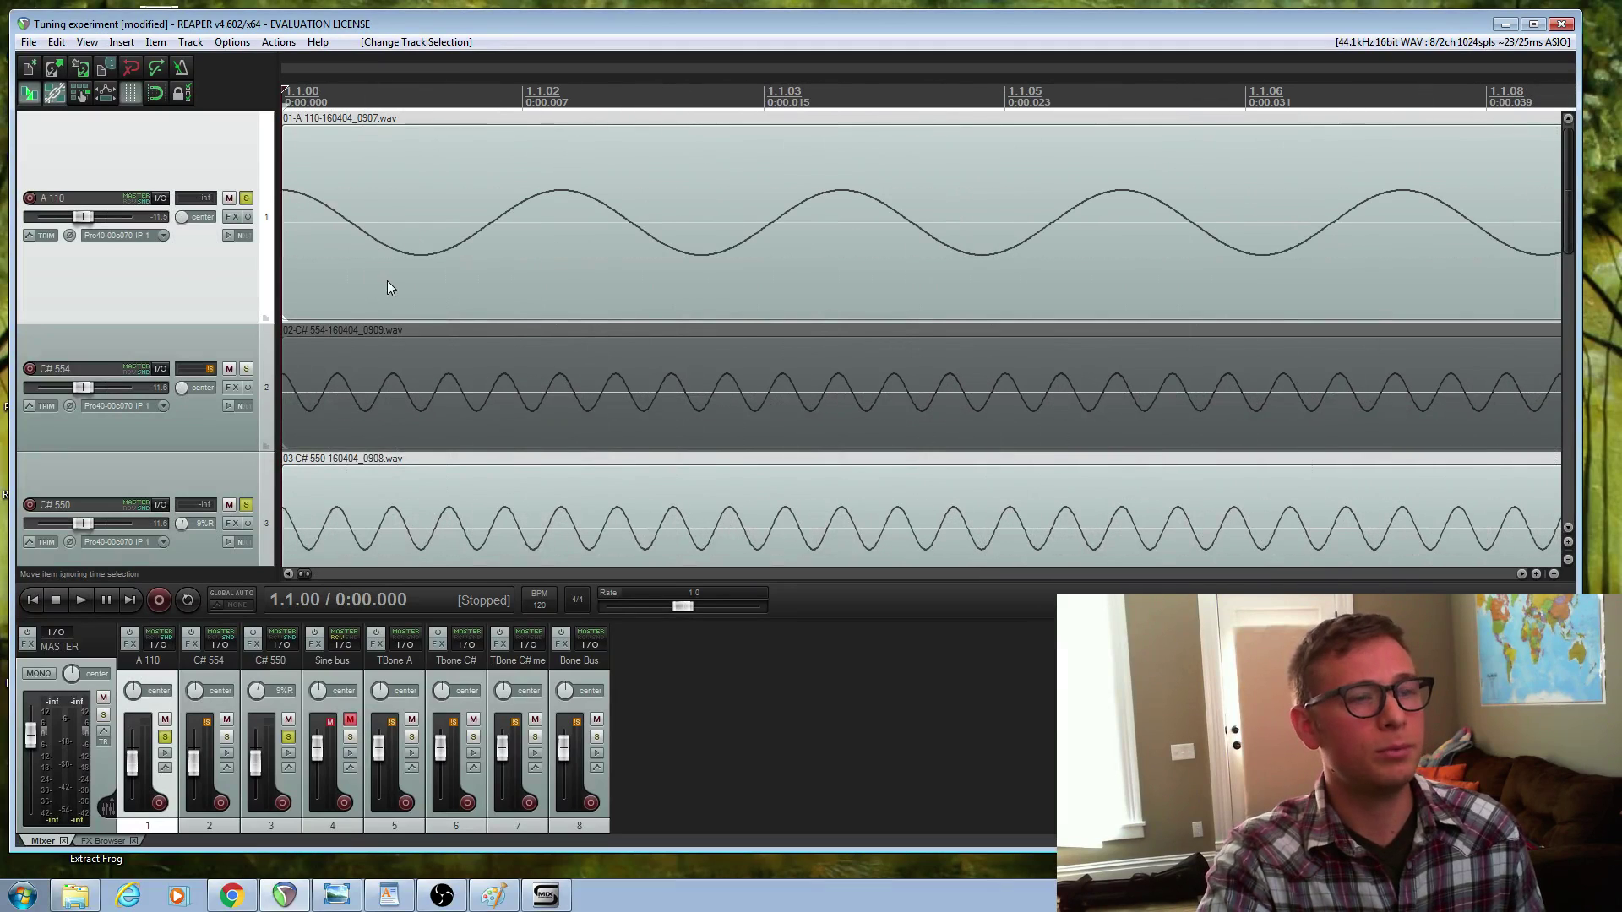
pyautogui.click(186, 431)
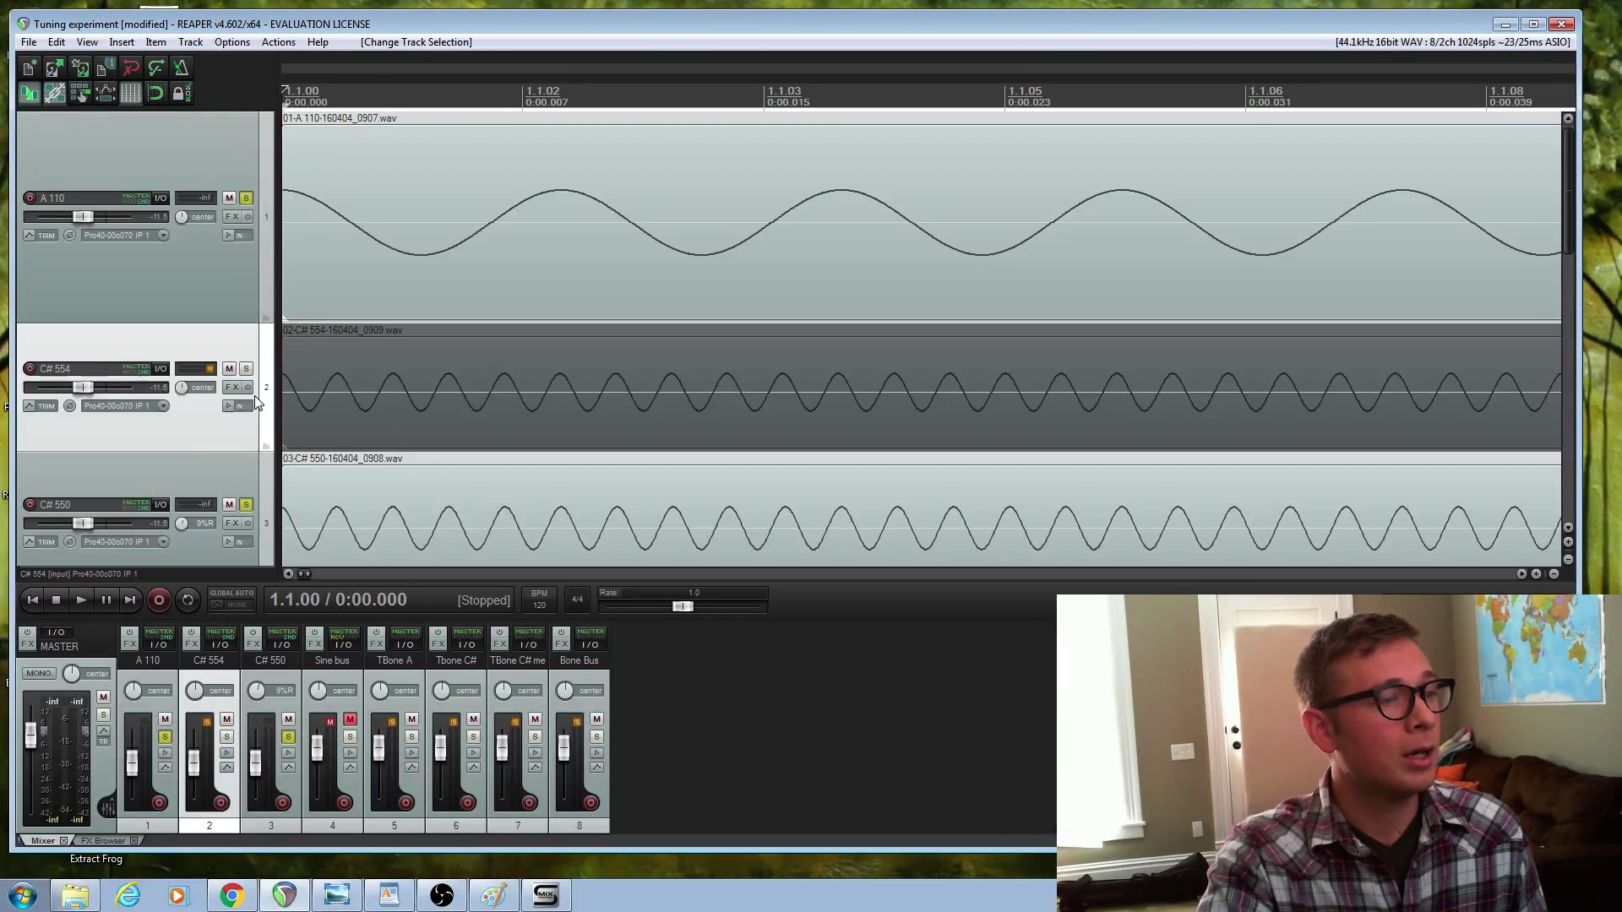
pyautogui.click(246, 504)
pyautogui.scroll(2, 362, 397)
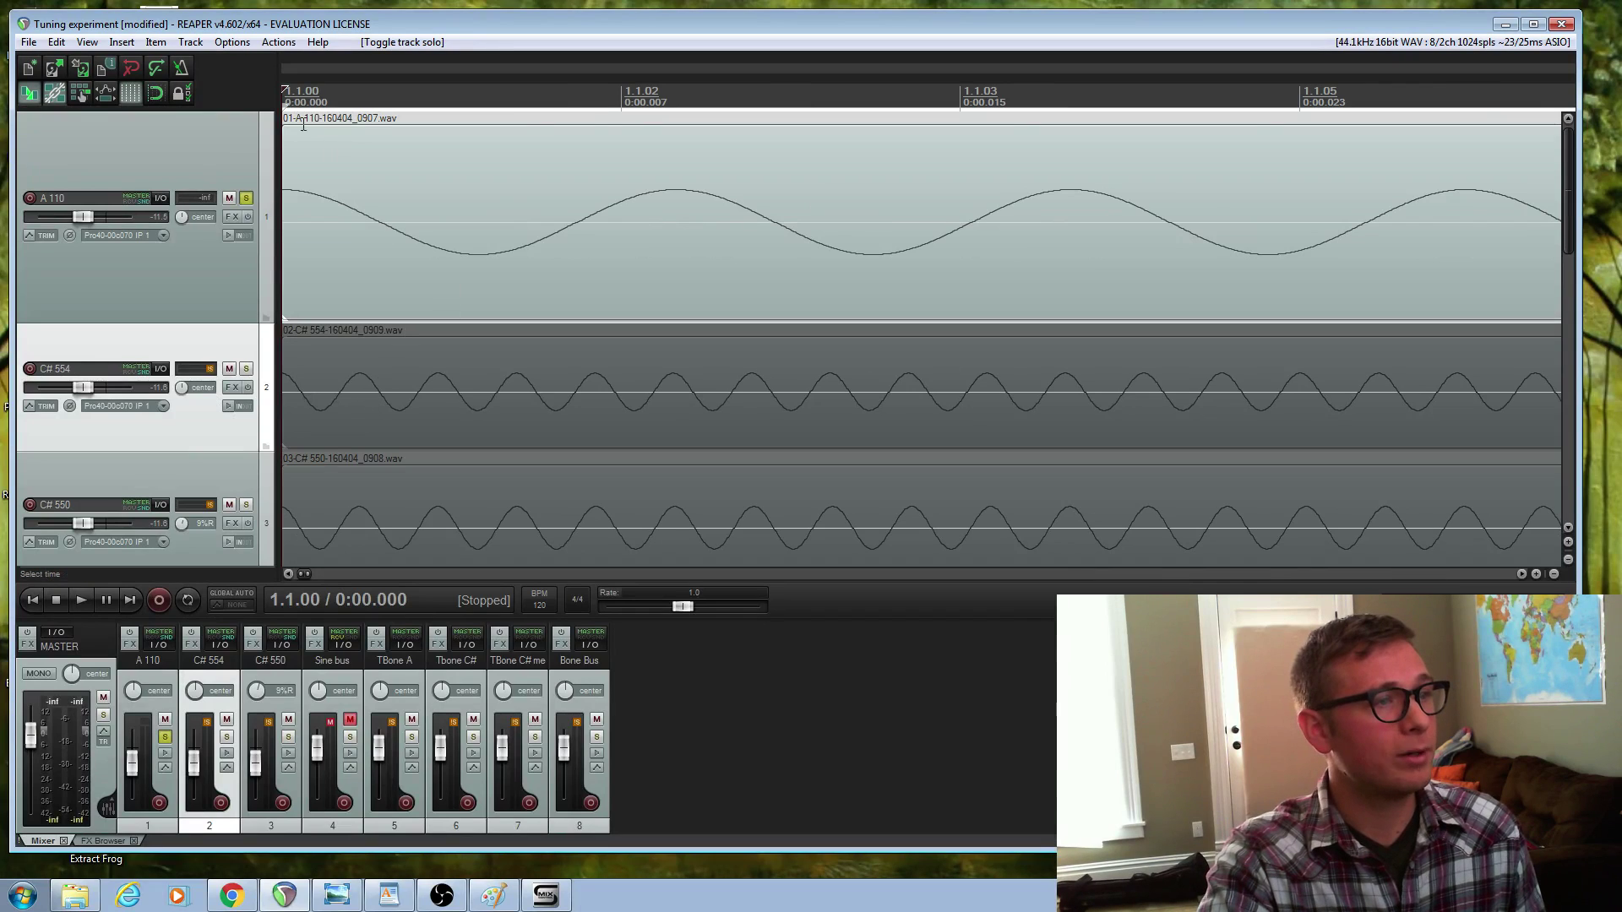
# Step: Mark the first A 110 wave cycle with a time selection, and place the edit cursor on its next two peaks to compare alignment
pyautogui.moveTo(286, 103); pyautogui.dragTo(676, 228)
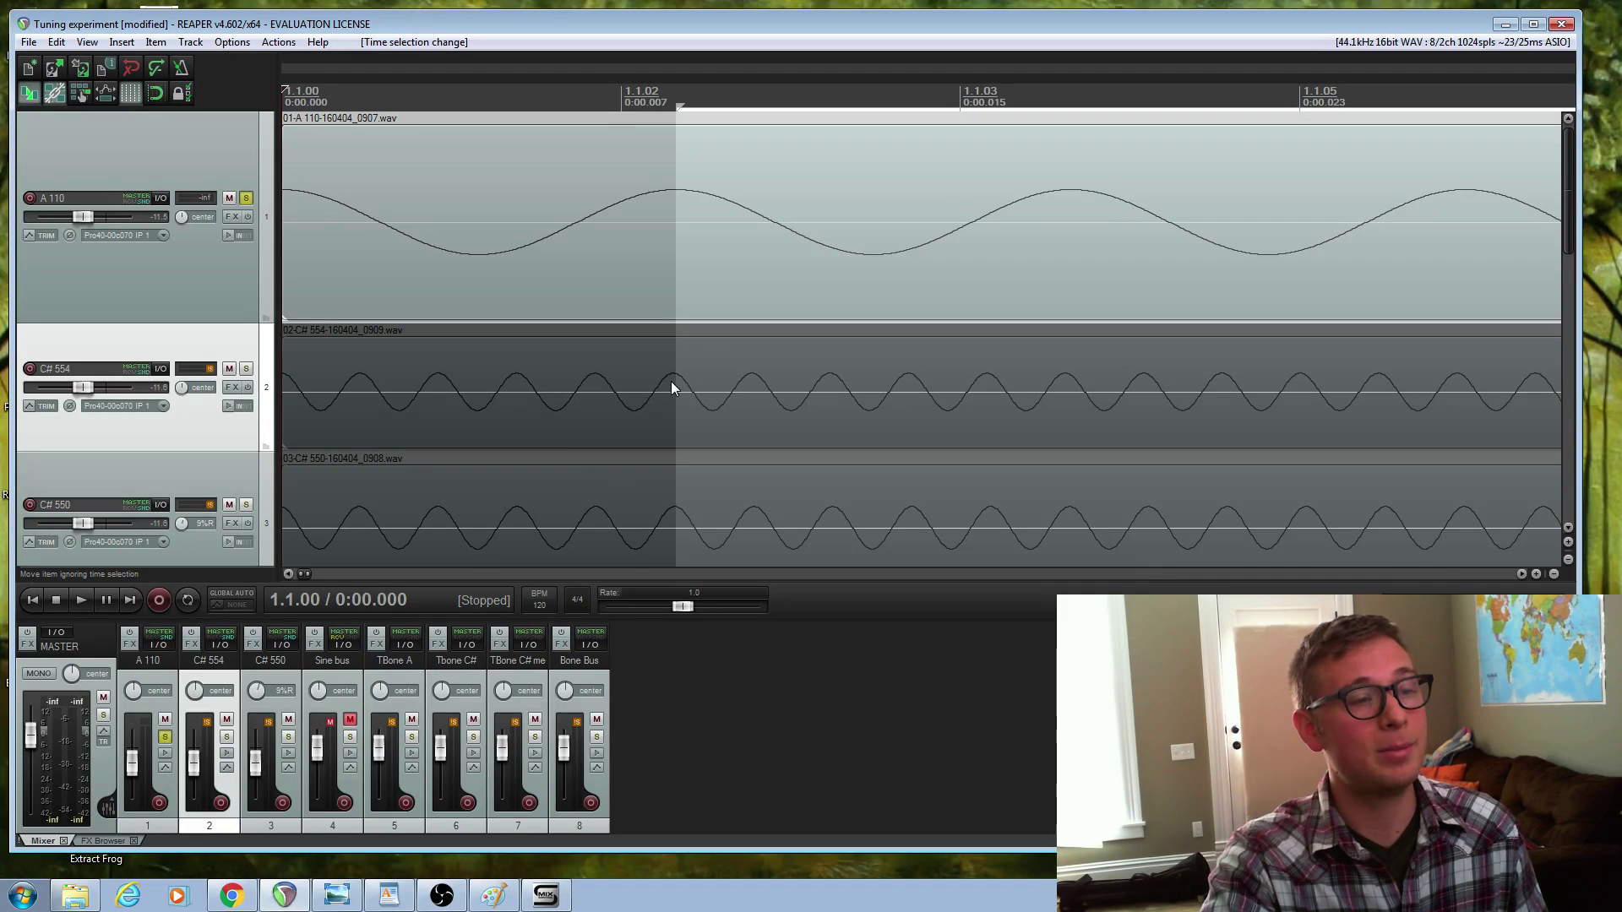
pyautogui.click(1067, 121)
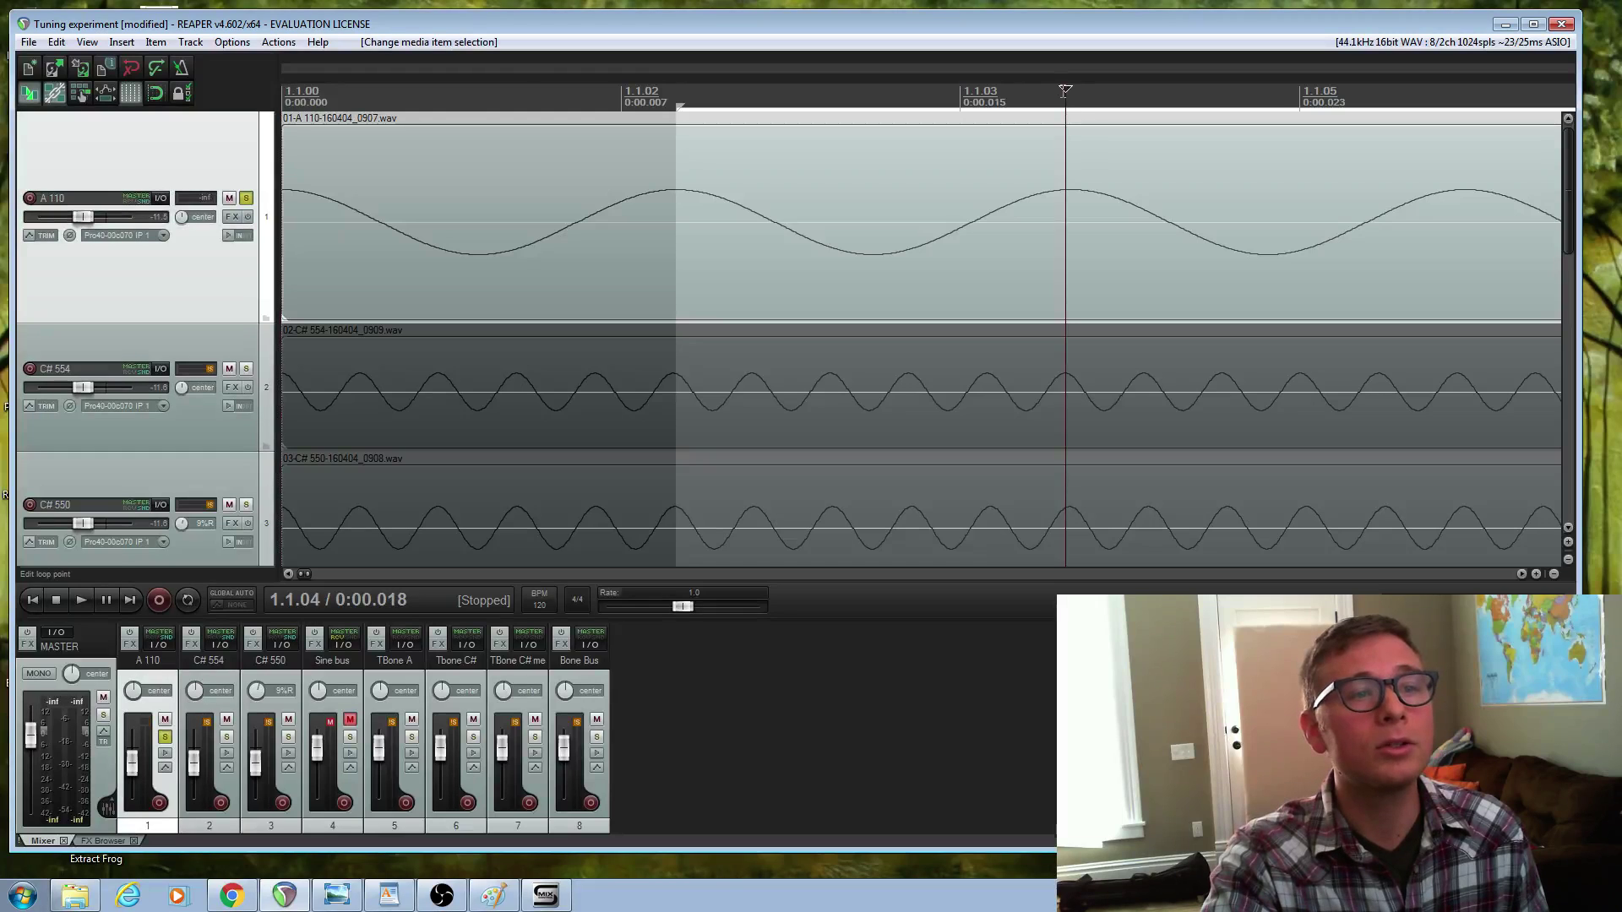
pyautogui.click(1071, 93)
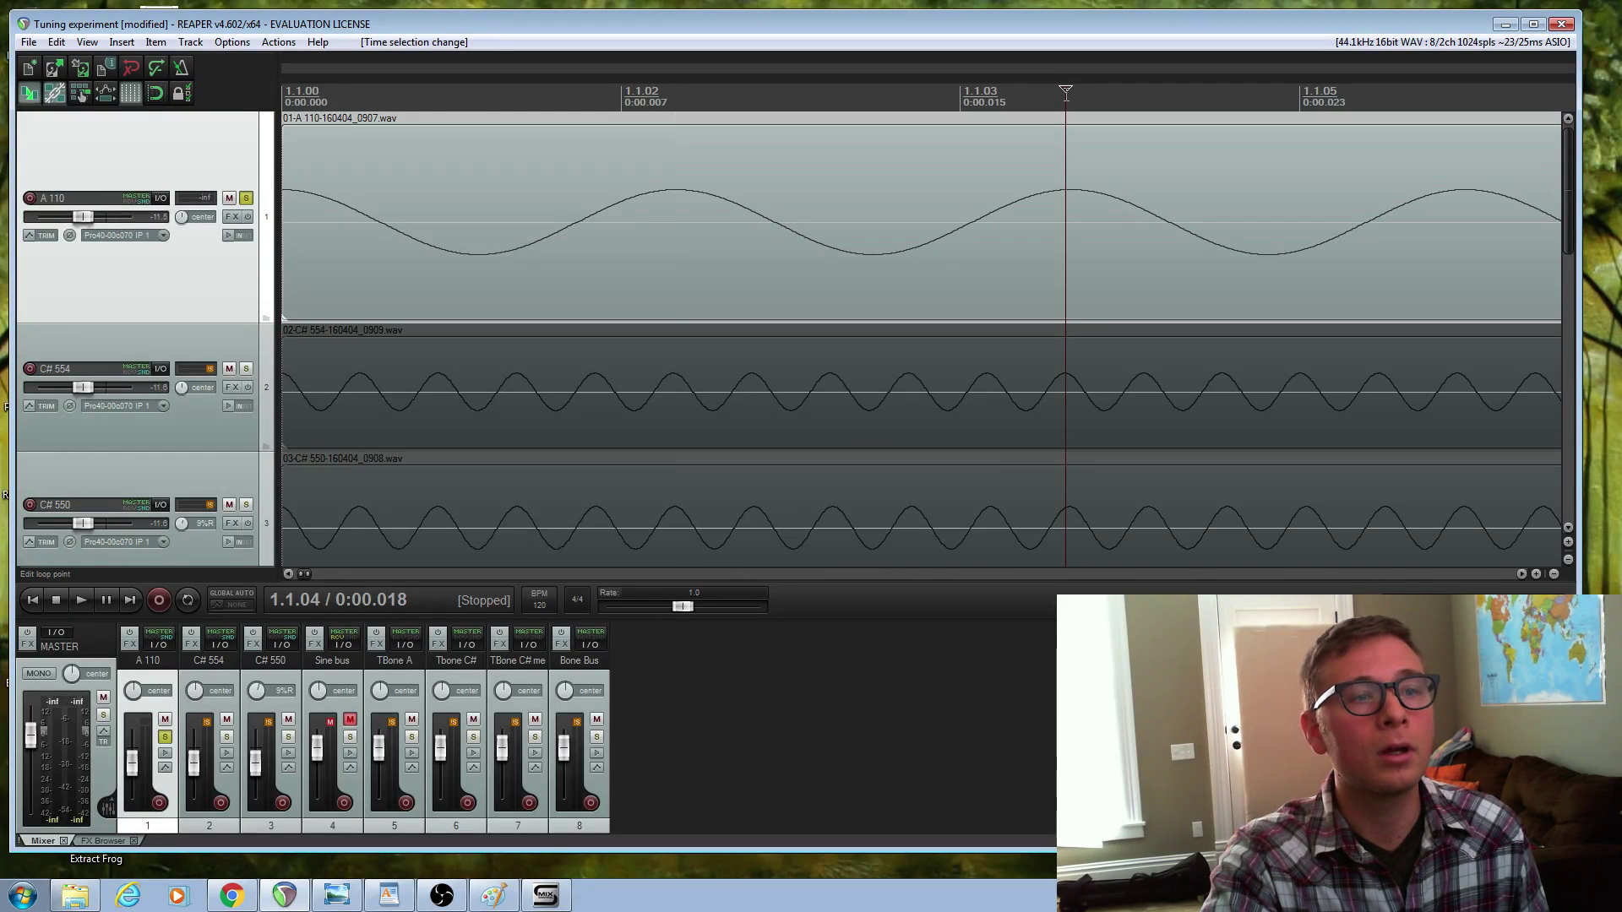
pyautogui.moveTo(1063, 89); pyautogui.dragTo(1069, 89)
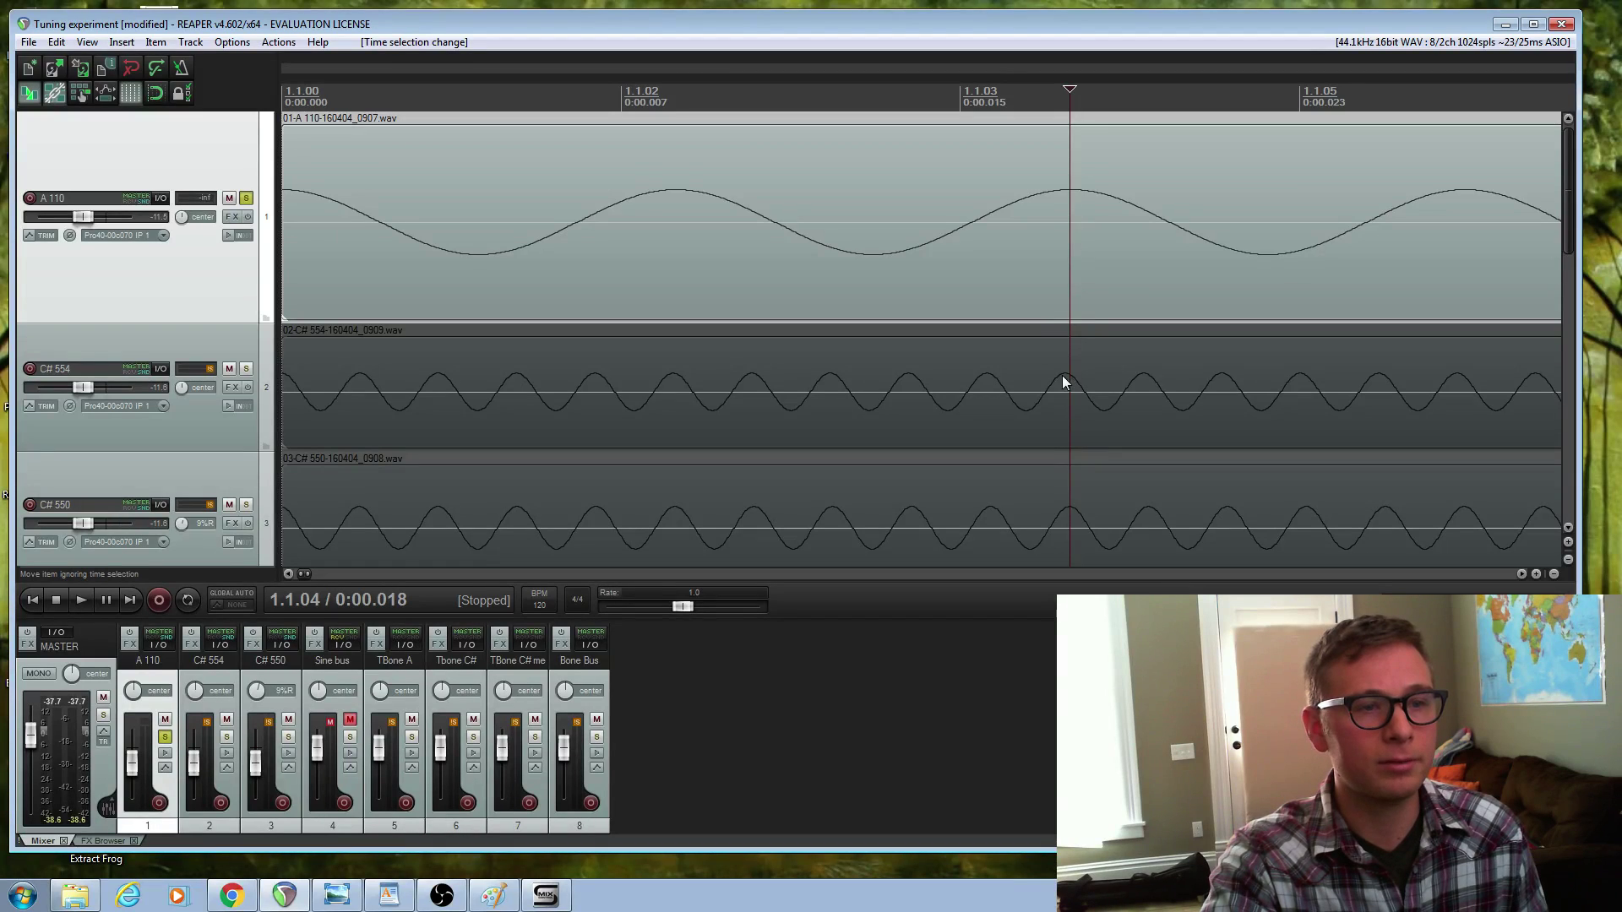
pyautogui.moveTo(1069, 90); pyautogui.dragTo(1464, 154)
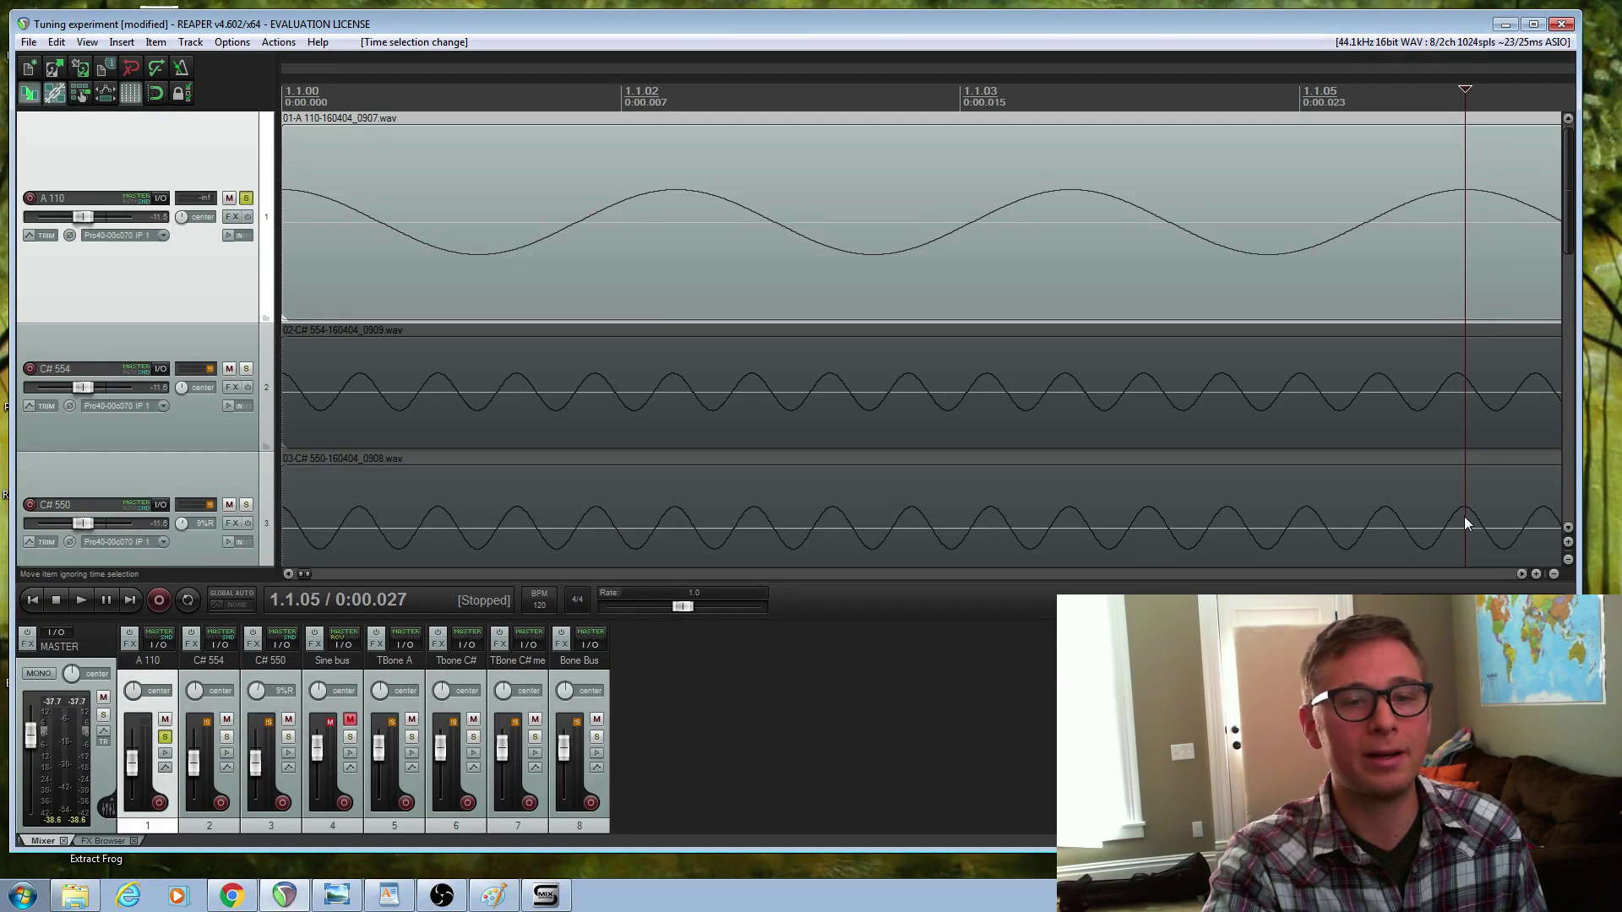
# Step: Solo the C# 554 track together with A 110 and play both tones from the project start, stopping after a few seconds
pyautogui.click(246, 369)
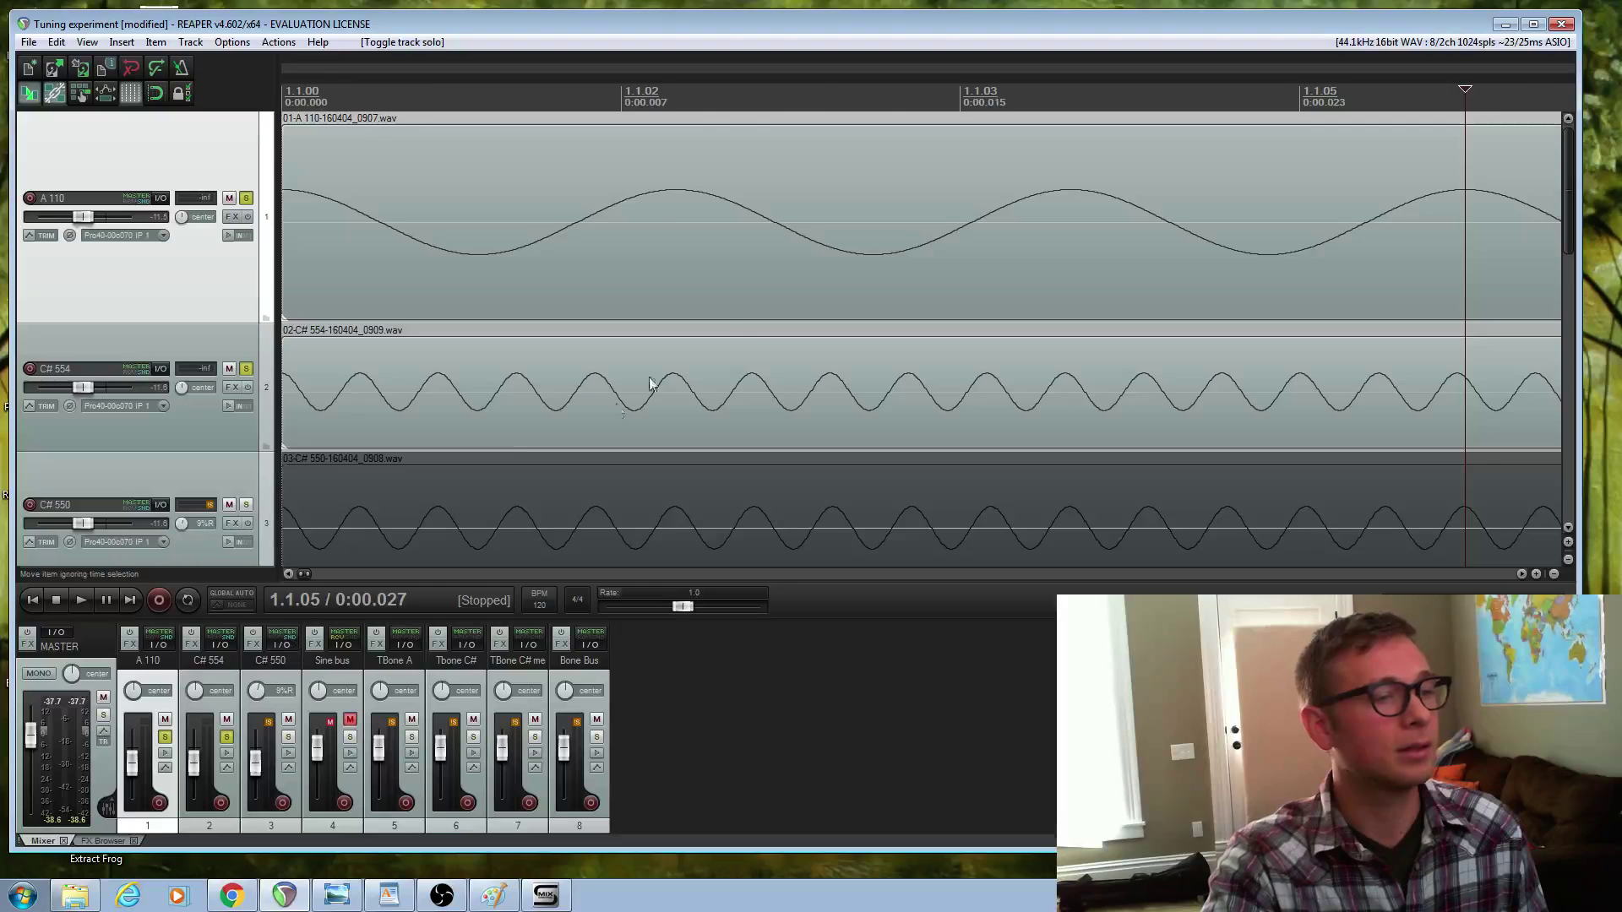
pyautogui.scroll(-10, 655, 362)
pyautogui.scroll(-3, 630, 399)
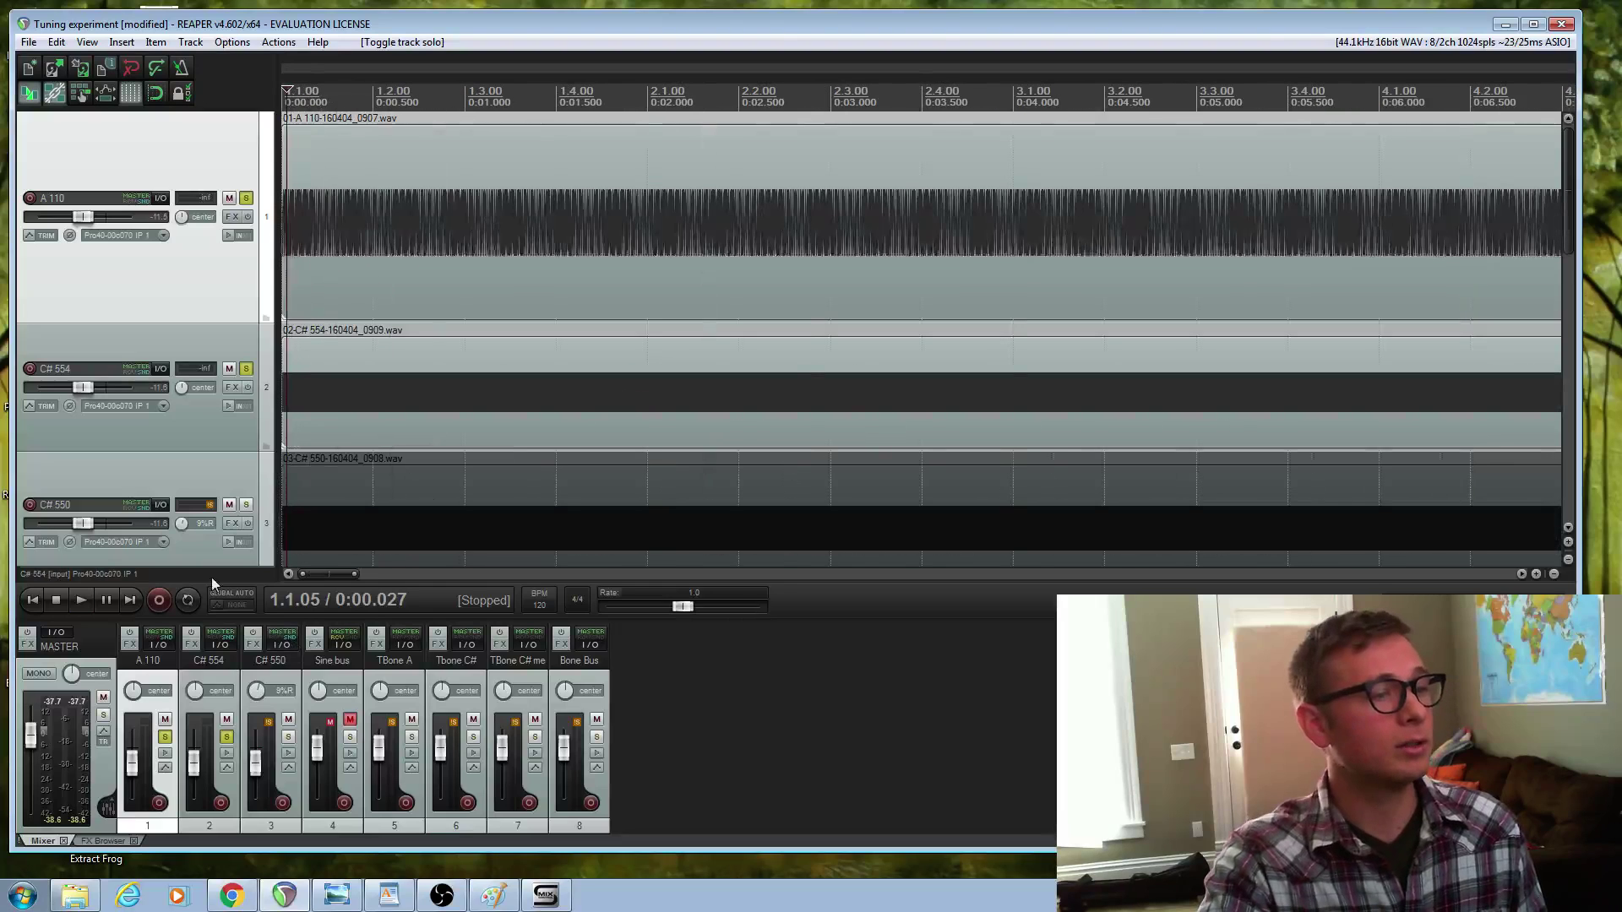
pyautogui.click(35, 605)
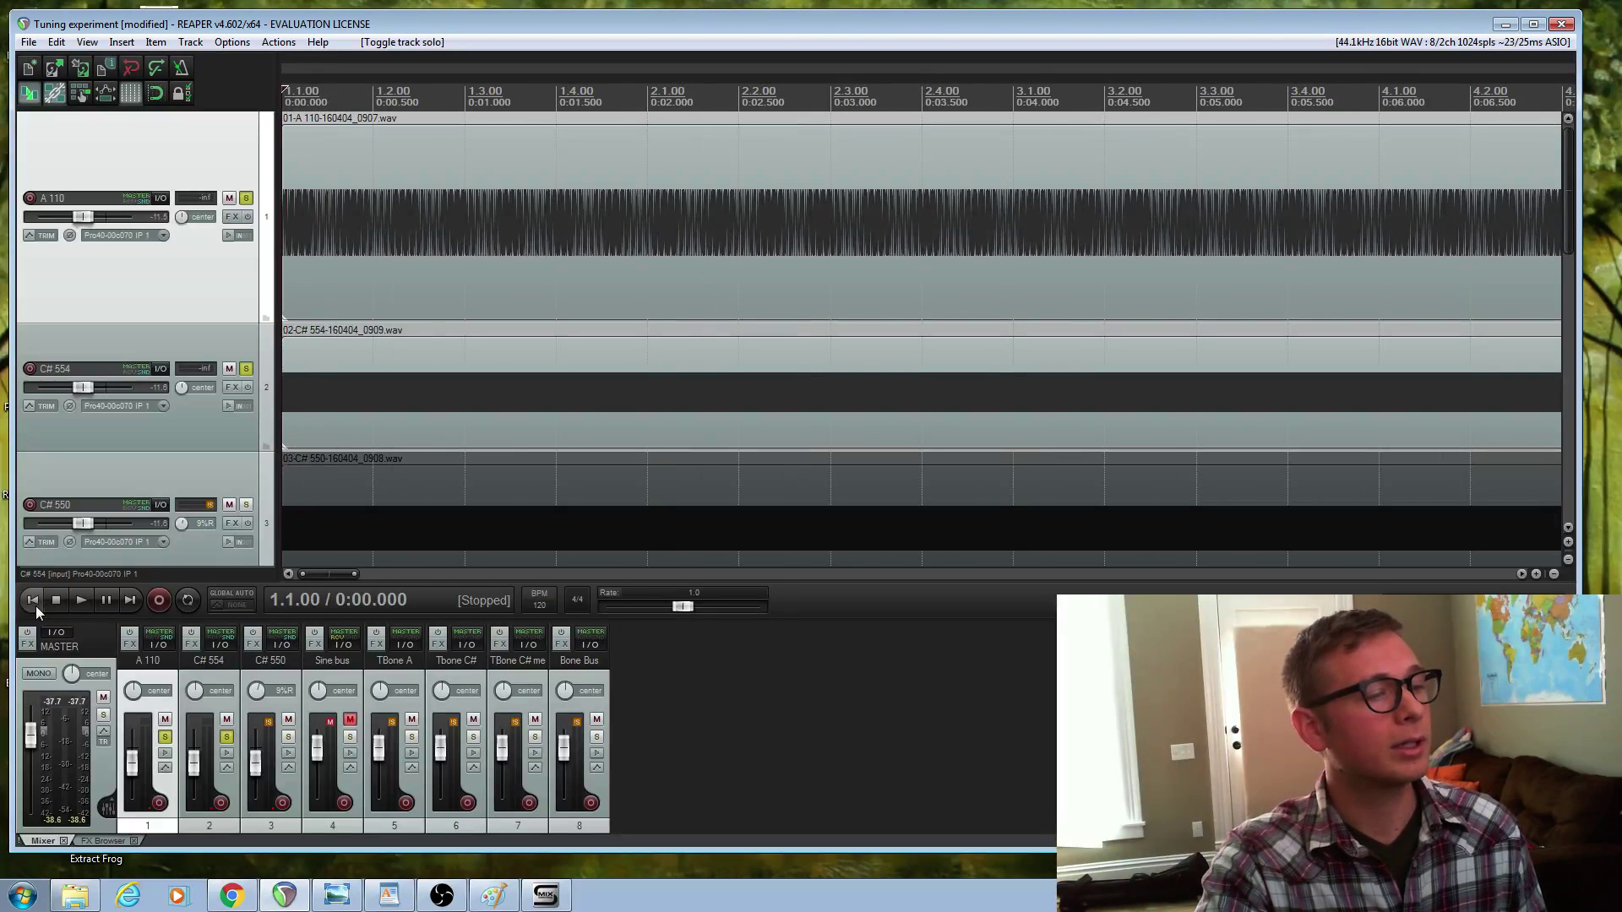
pyautogui.click(83, 601)
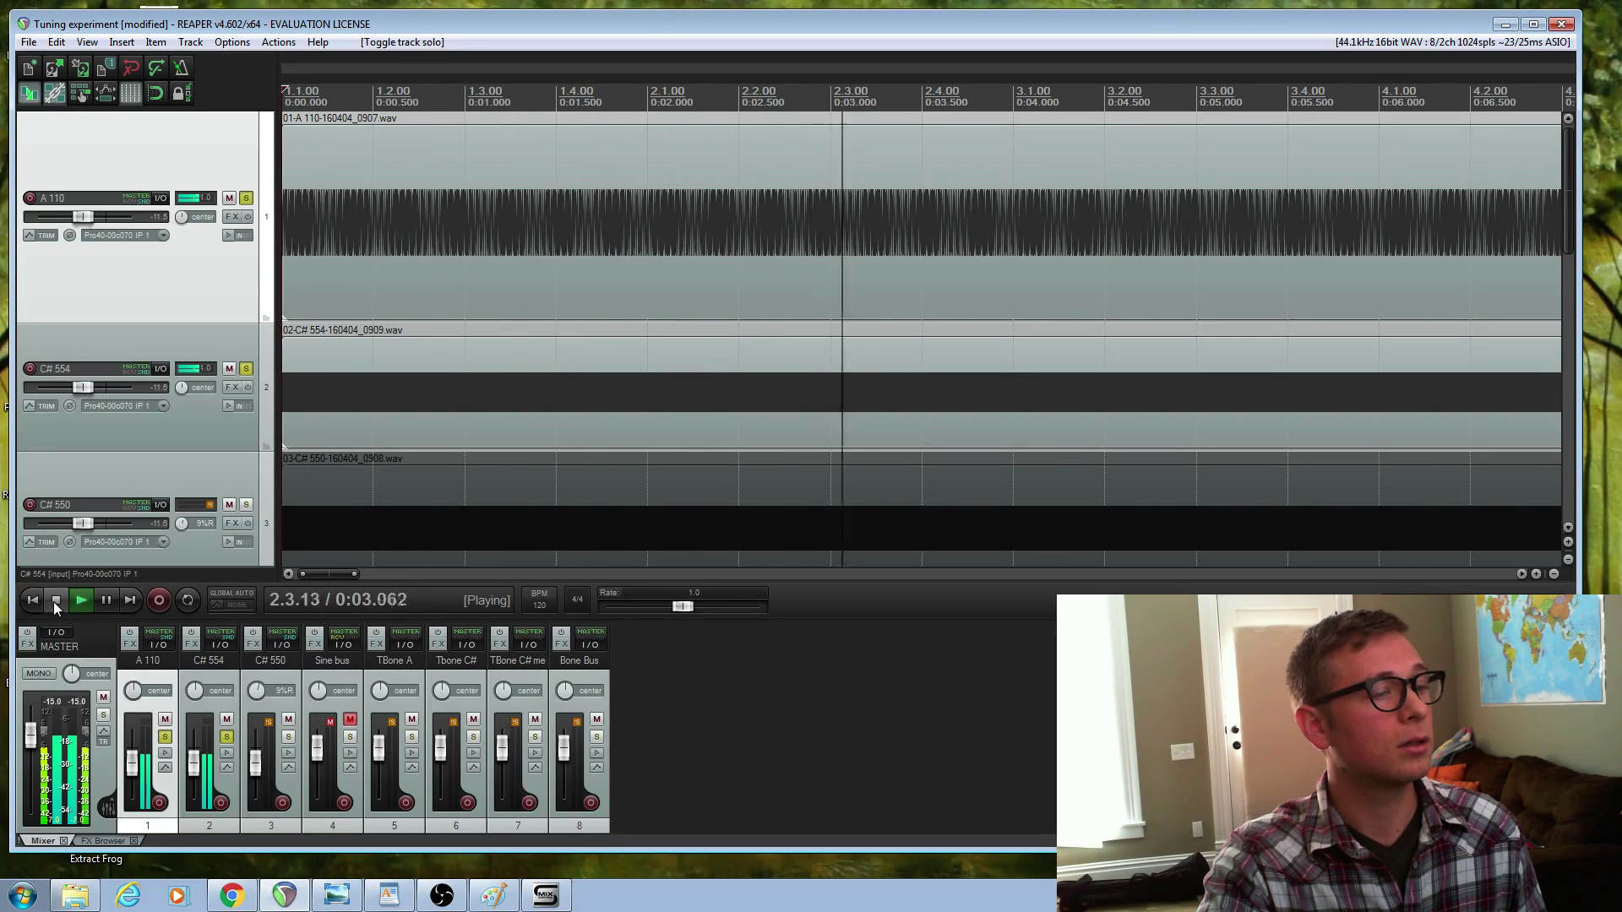
pyautogui.click(54, 601)
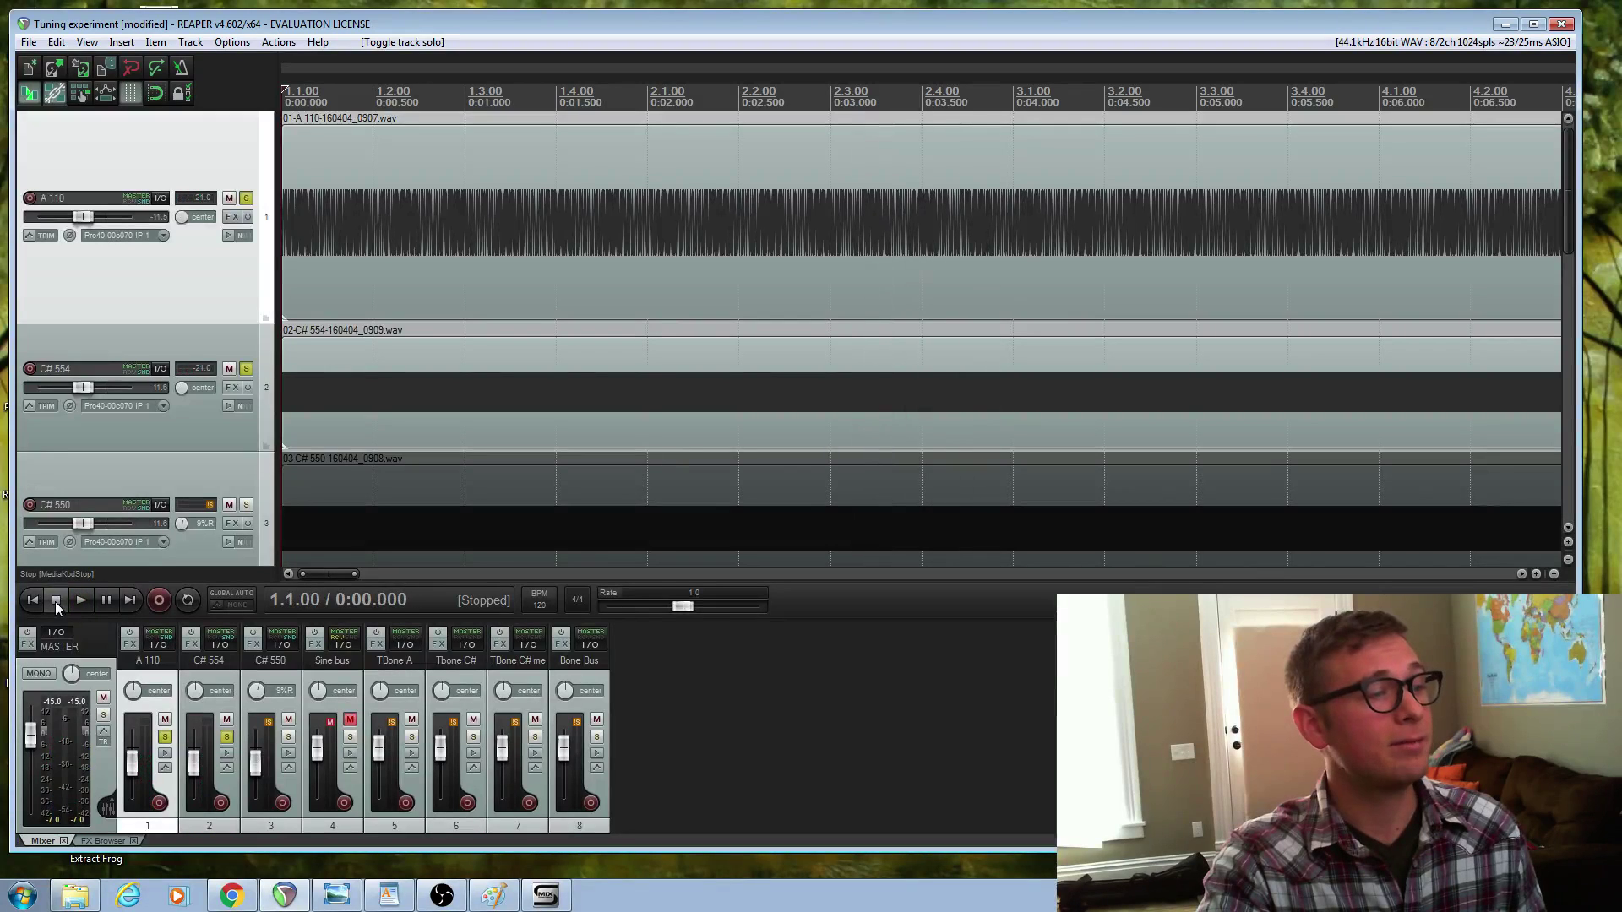
# Step: Solo the C# 550 track instead of C# 554 and listen to it with A 110 for a few seconds
pyautogui.click(246, 368)
pyautogui.click(246, 504)
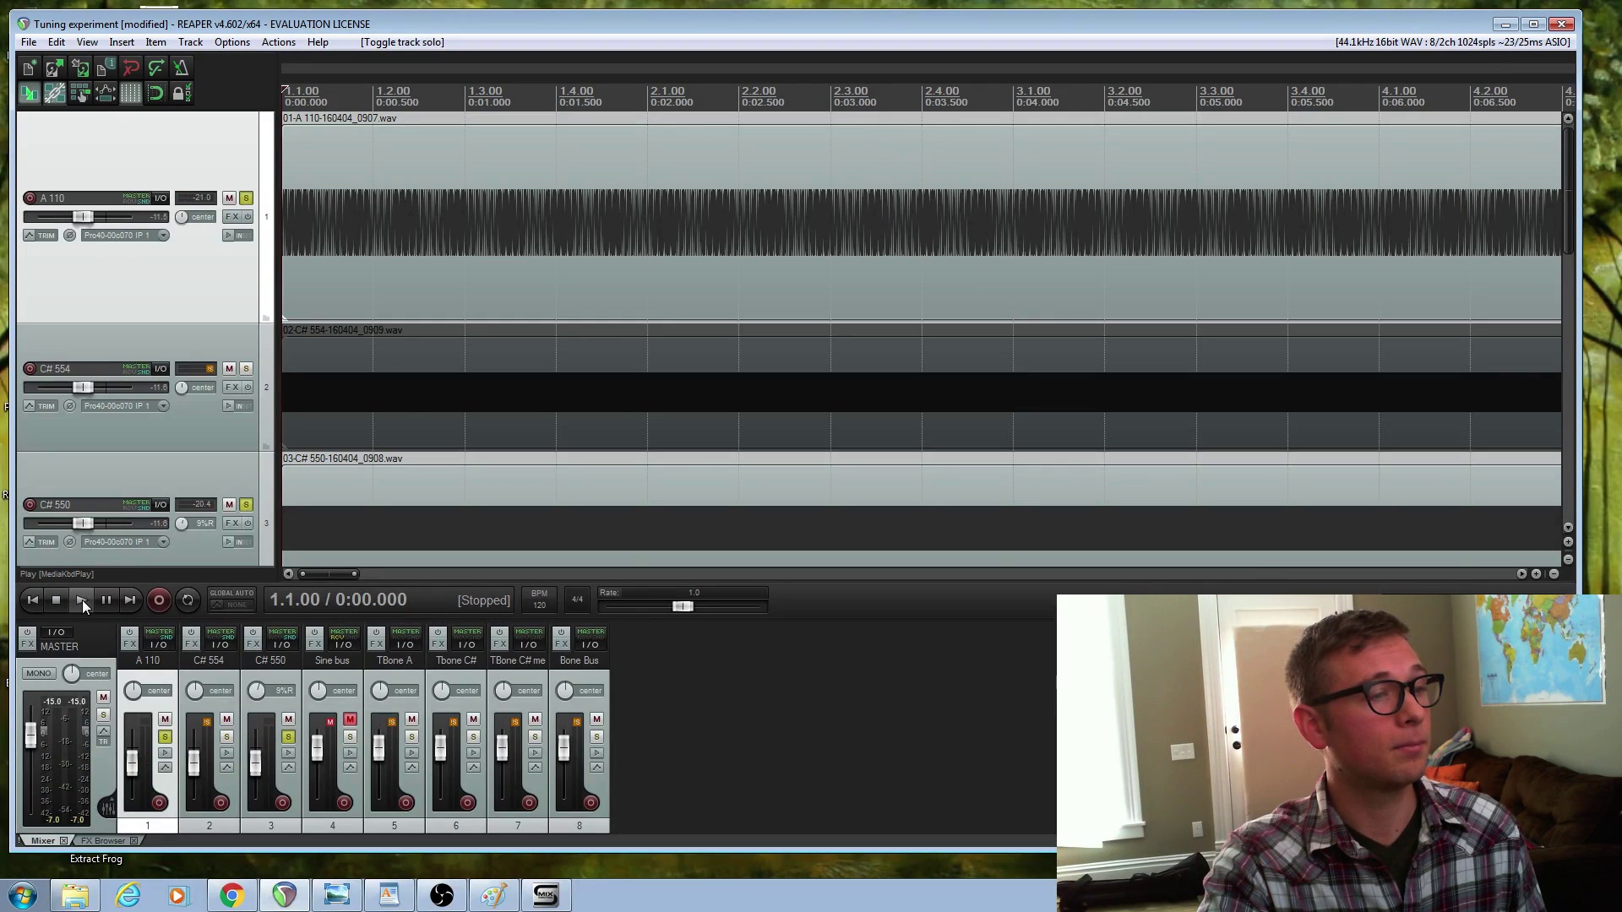
pyautogui.click(83, 600)
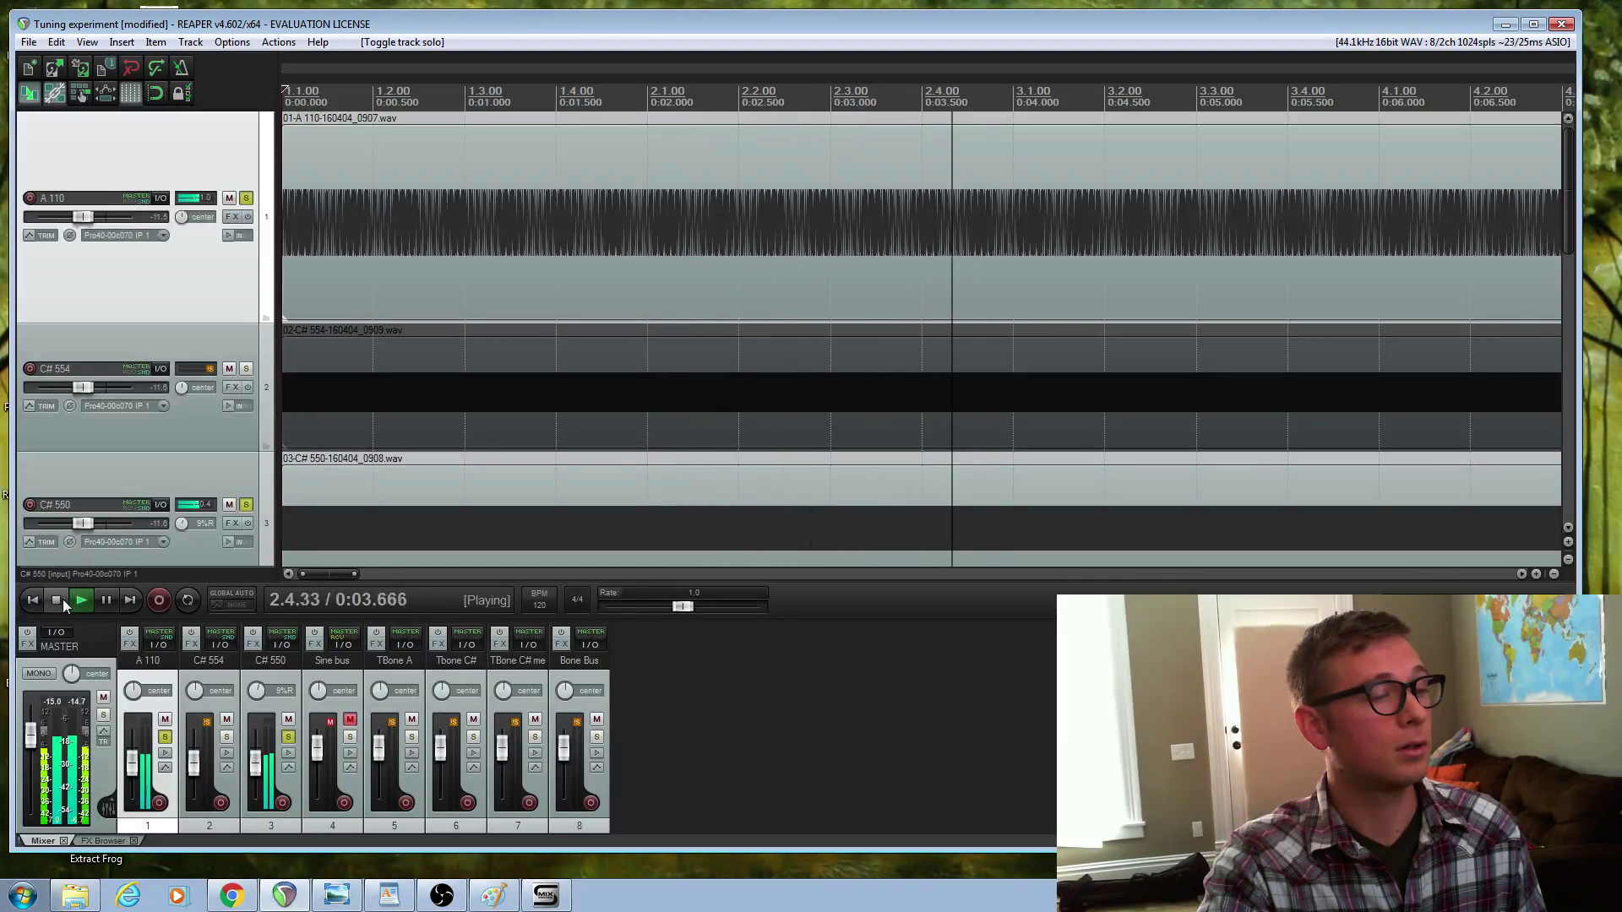
pyautogui.click(59, 599)
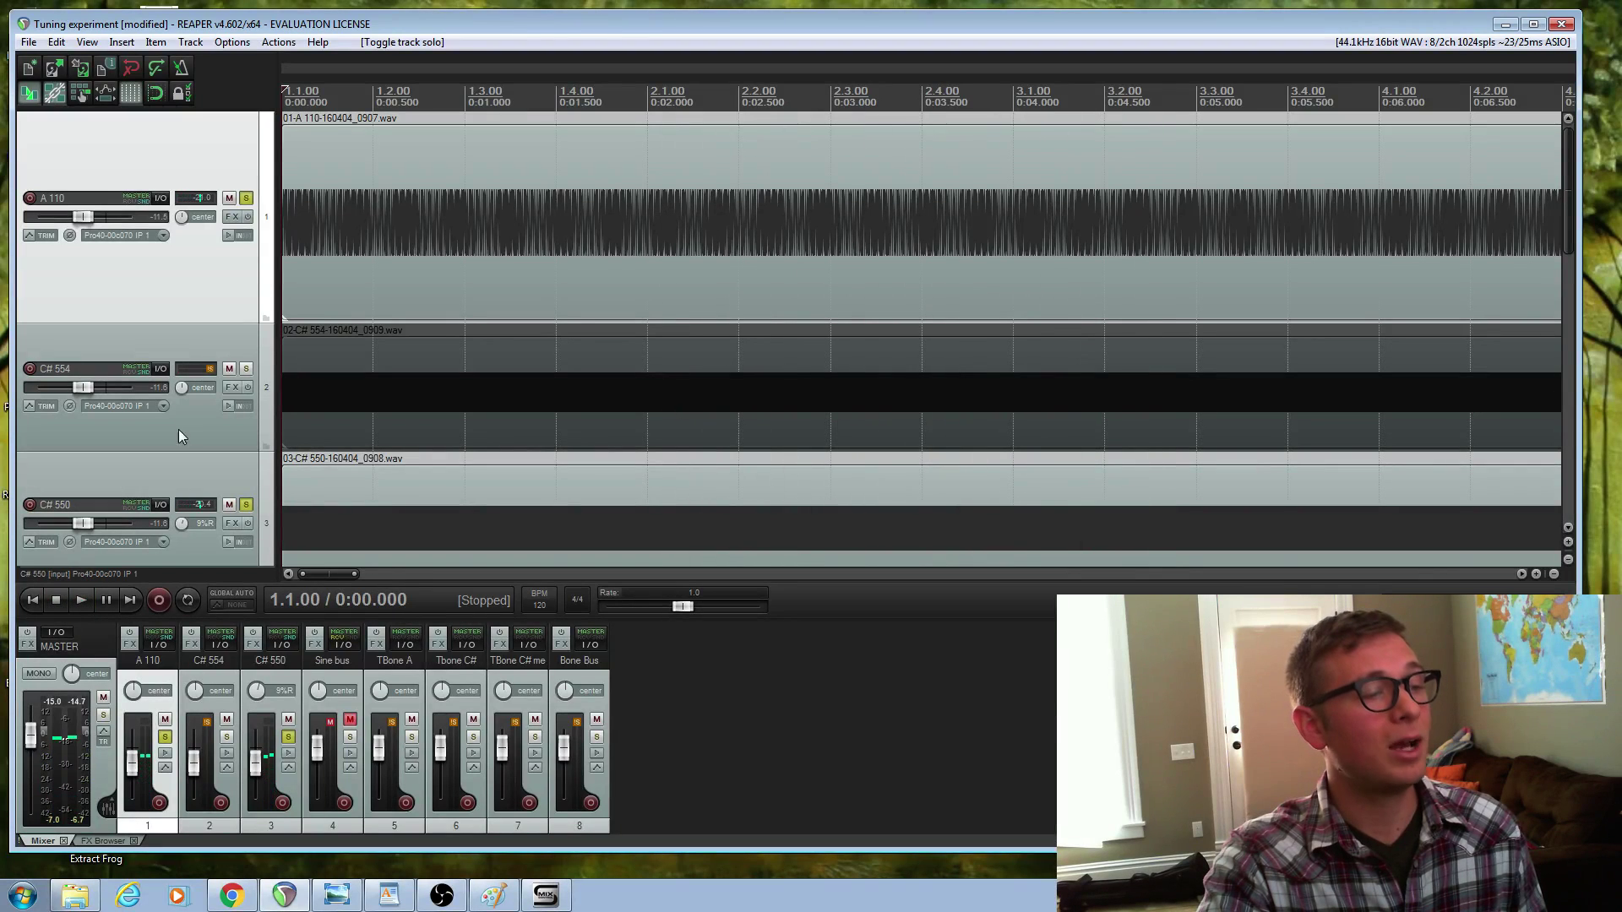
# Step: Solo the C# 554 track in place of C# 550 and play it with A 110 for about four seconds
pyautogui.click(246, 368)
pyautogui.click(246, 504)
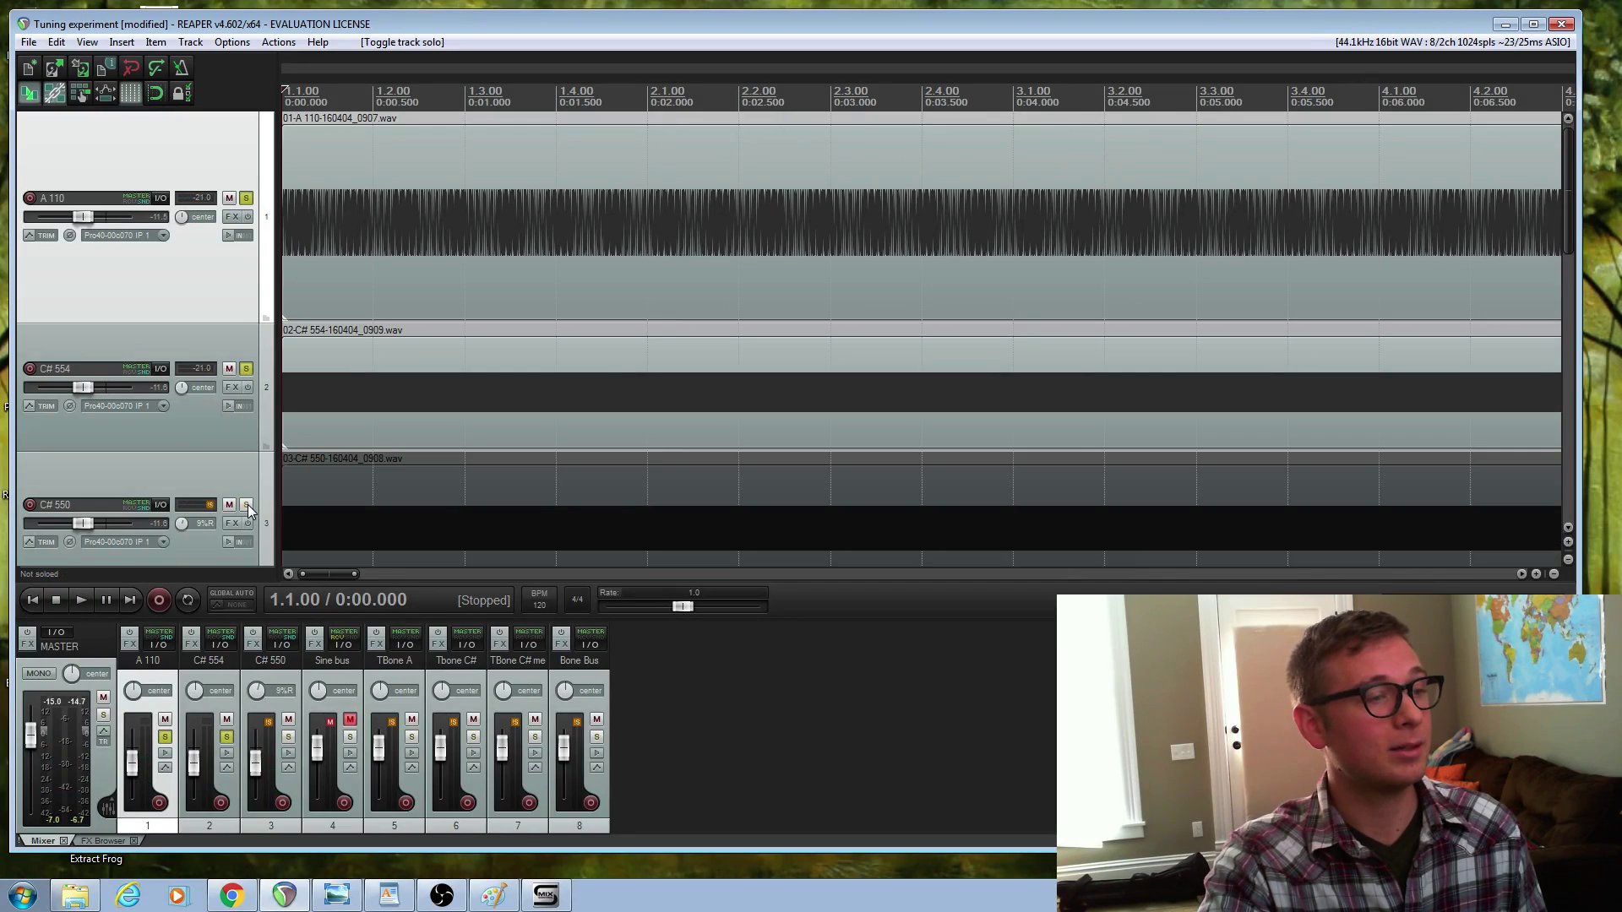
pyautogui.click(84, 601)
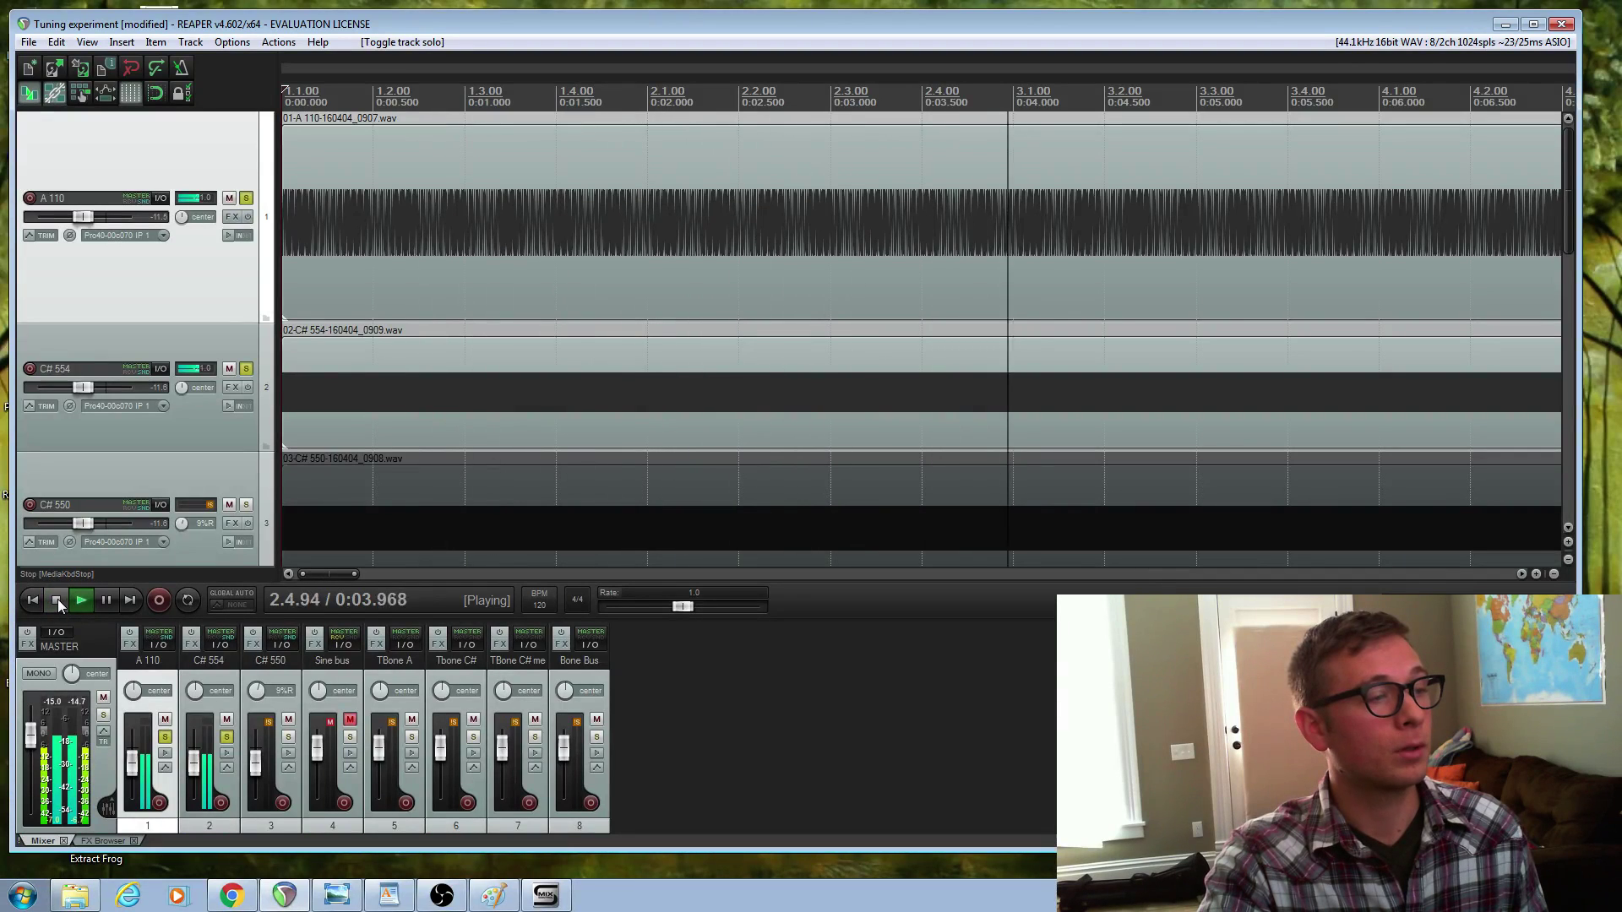
pyautogui.click(58, 600)
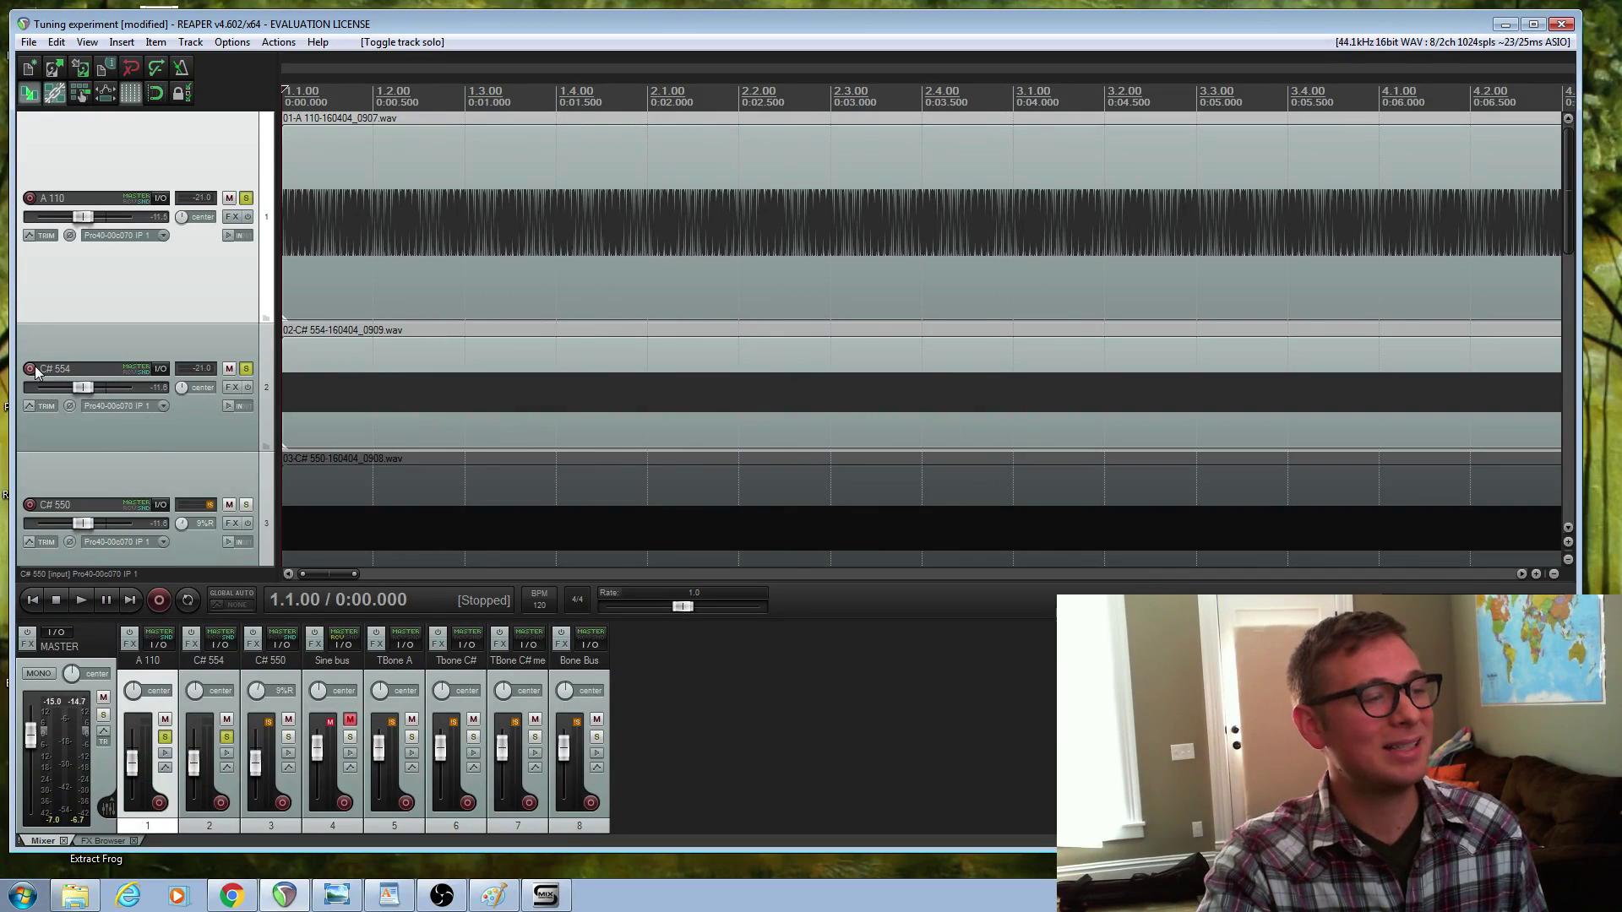
# Step: Switch the solo back from C# 554 to C# 550 and listen to it together with A 110 for a few seconds
pyautogui.click(246, 504)
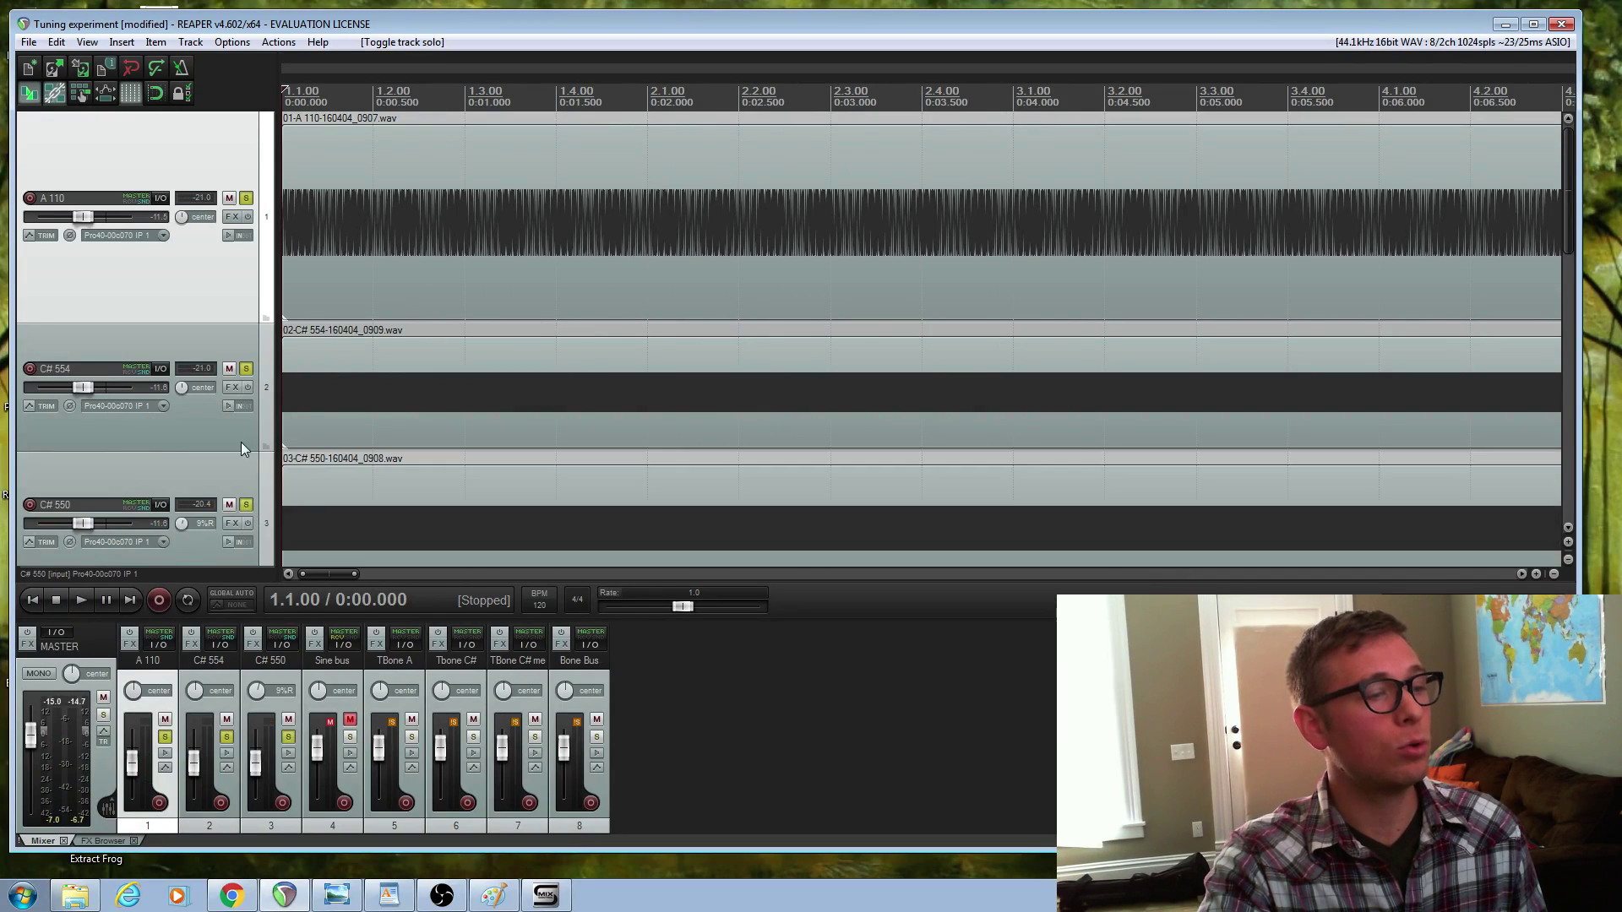
pyautogui.click(246, 368)
pyautogui.click(82, 601)
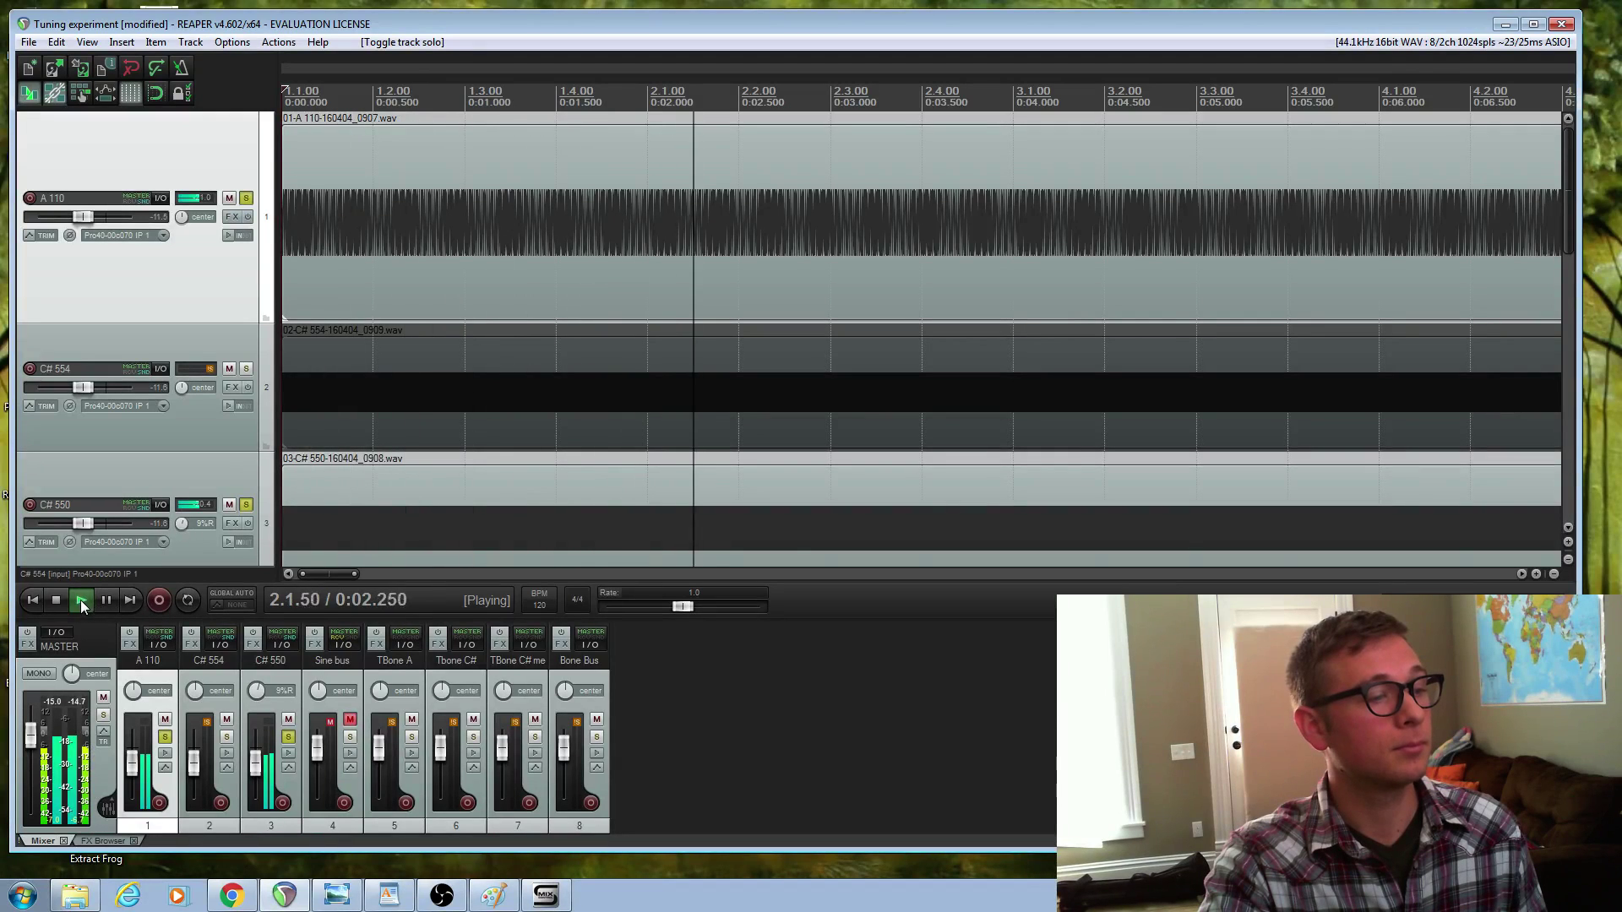
pyautogui.click(52, 601)
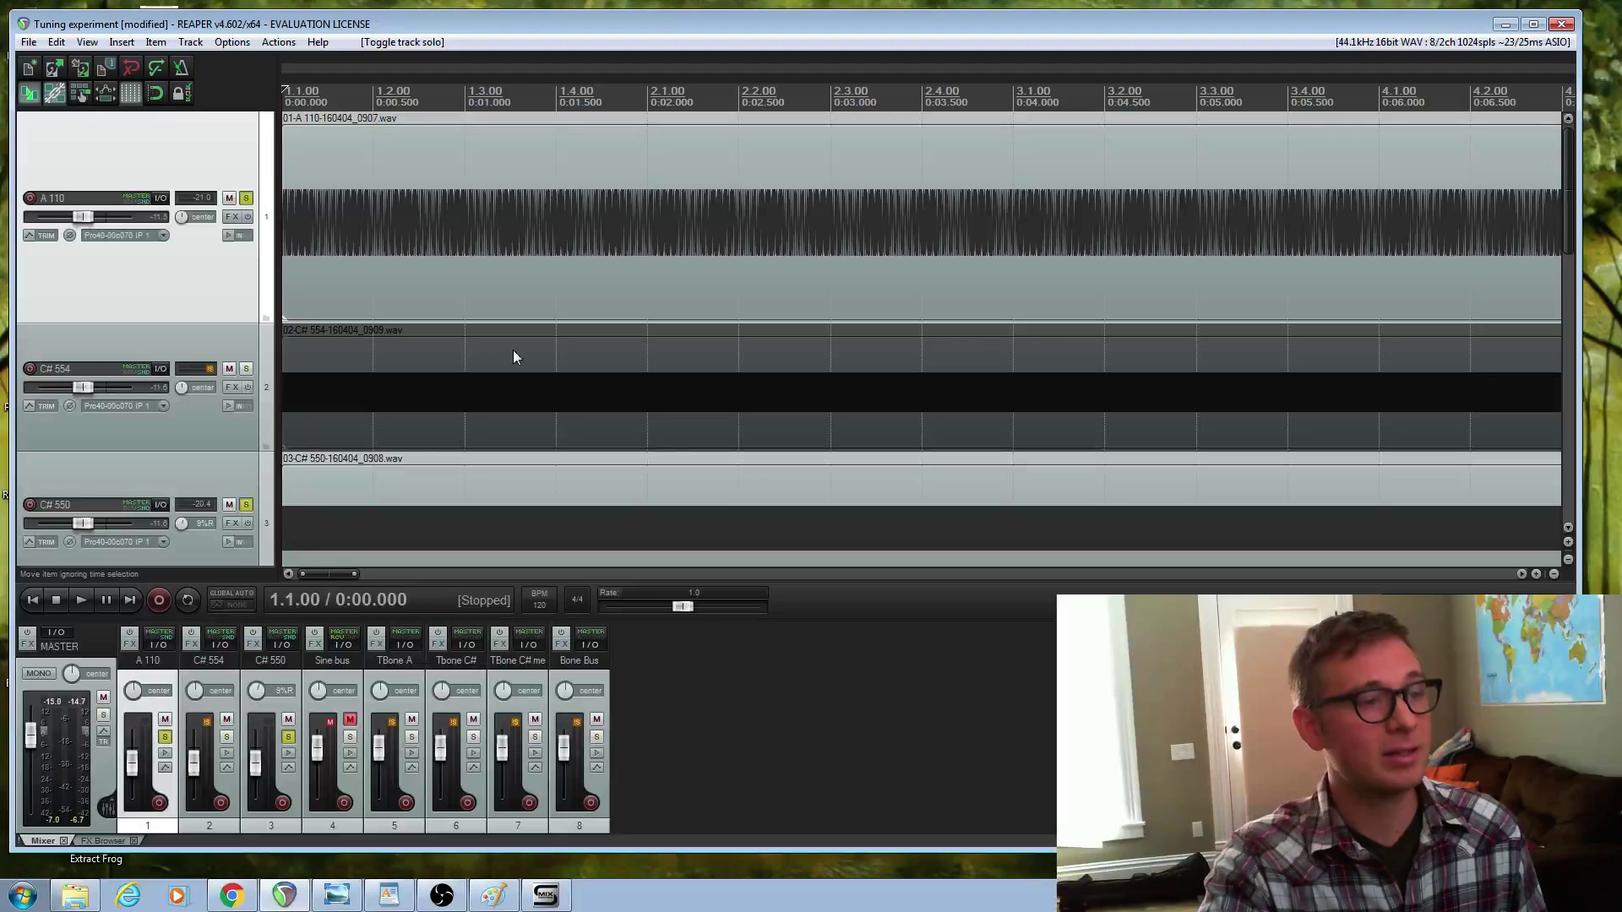
# Step: Unmute the Sine bus track and clear the solos on the C# 550 and A 110 tracks
pyautogui.click(199, 431)
pyautogui.scroll(-3, 200, 422)
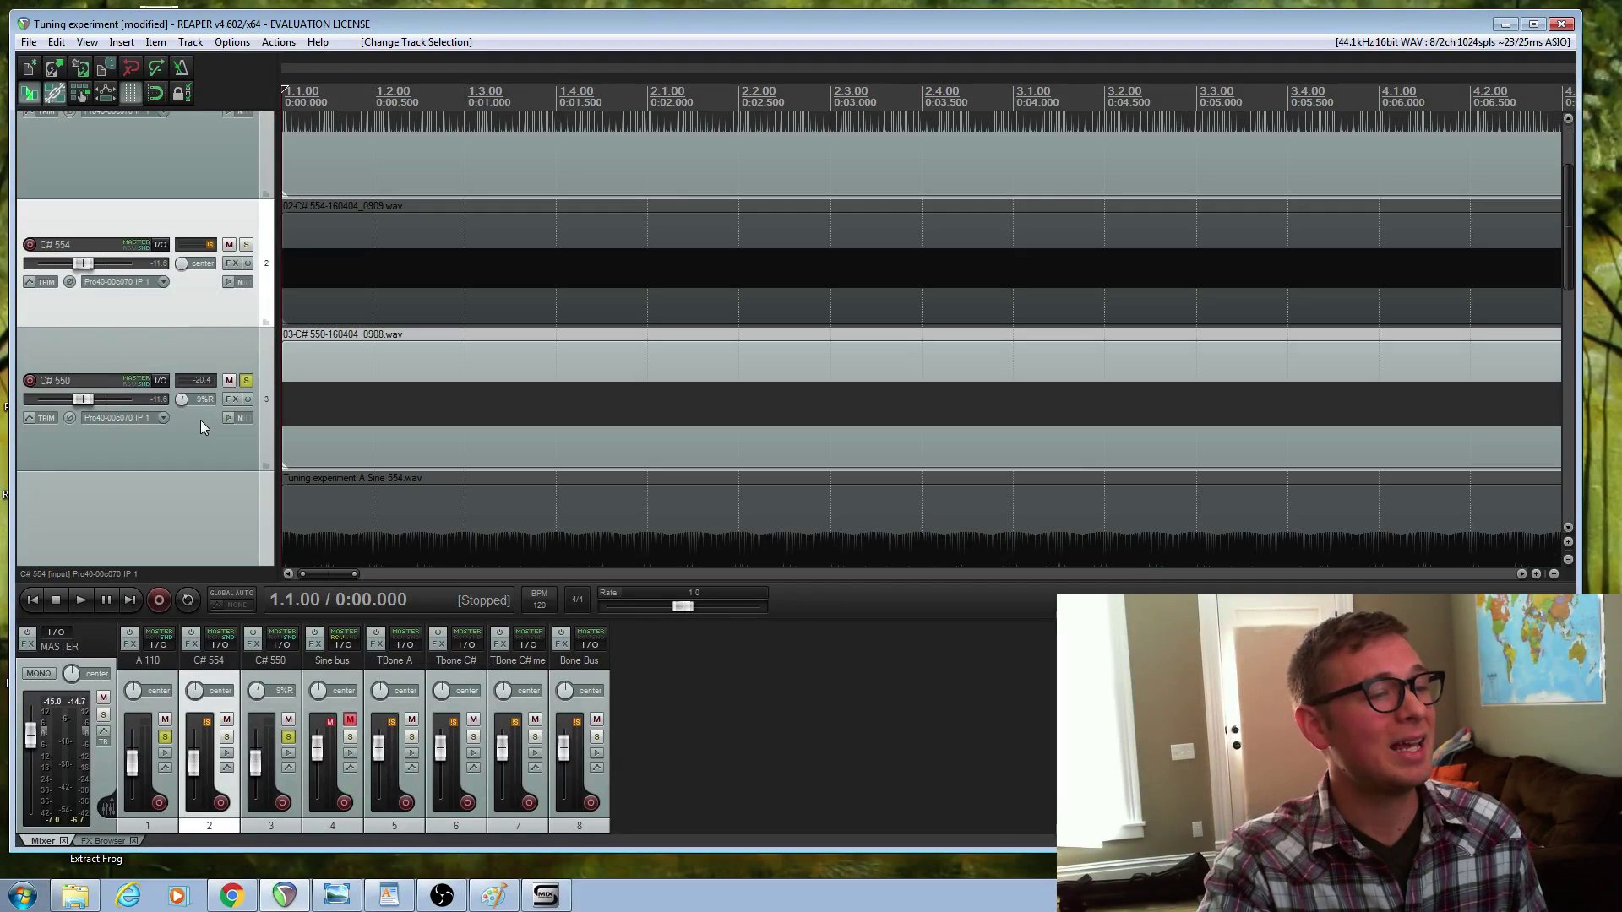
pyautogui.scroll(-5, 201, 419)
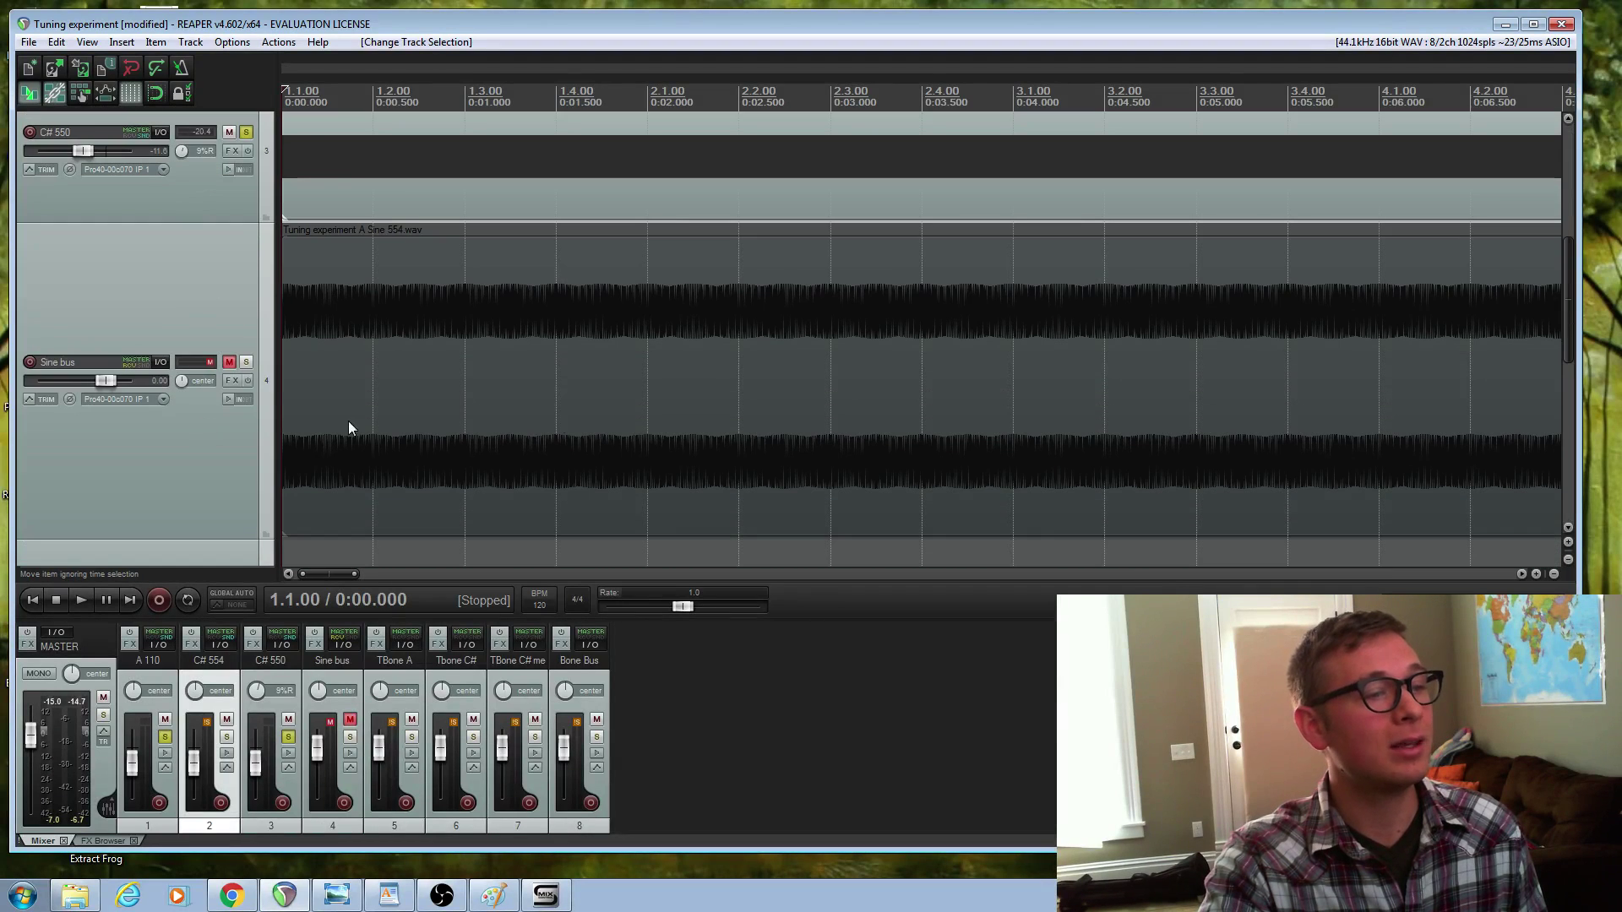
pyautogui.scroll(-3, 725, 402)
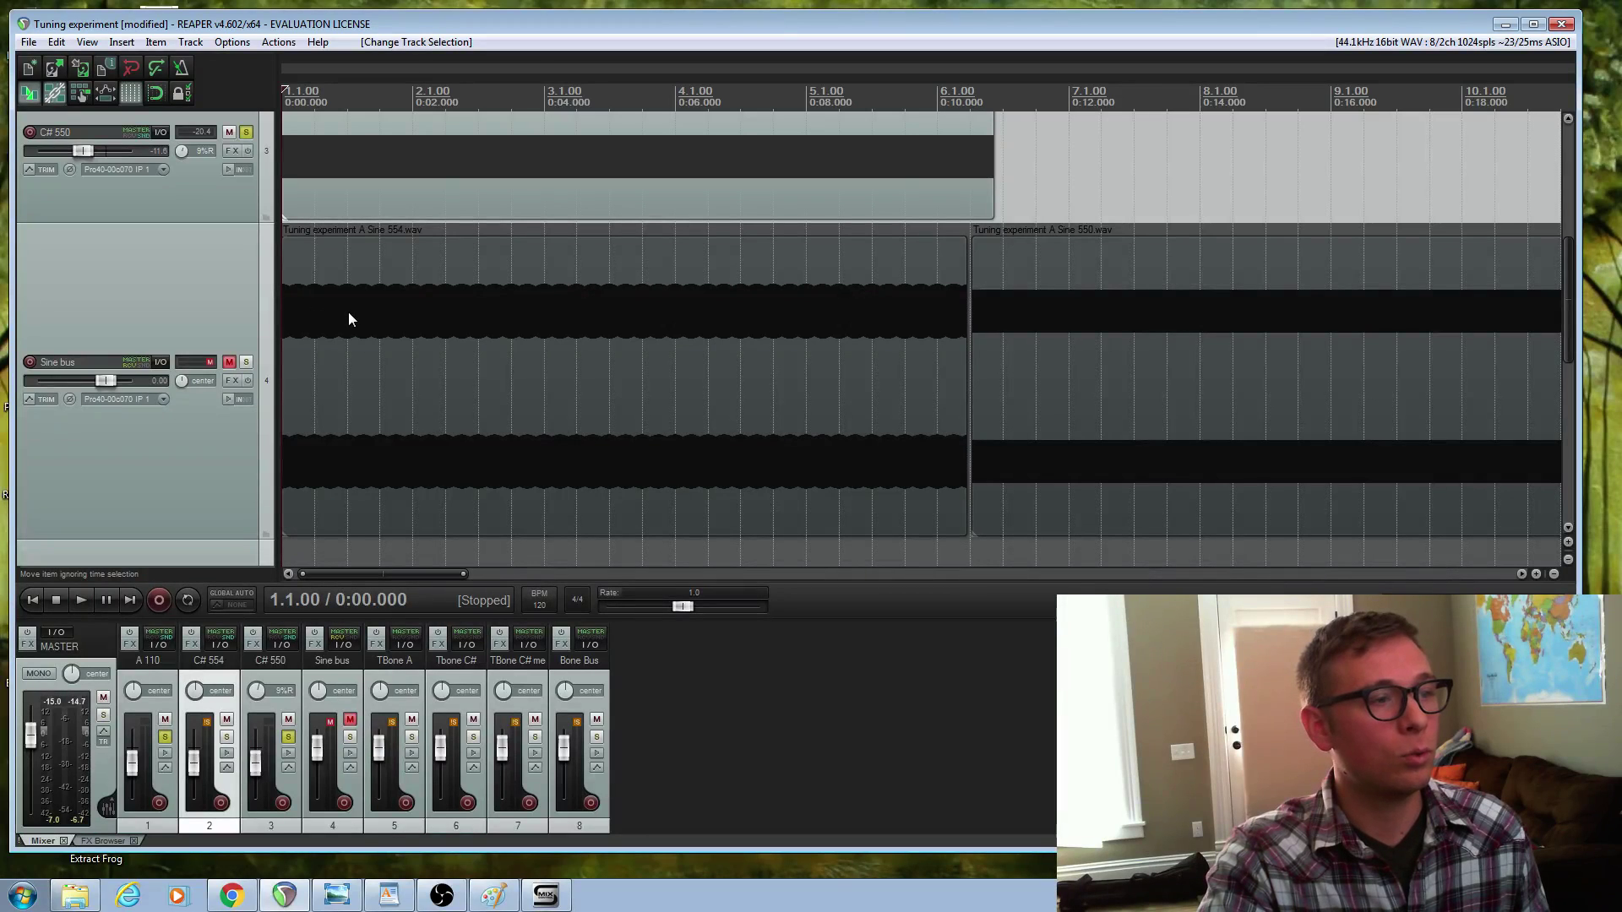
pyautogui.click(228, 362)
pyautogui.click(245, 134)
pyautogui.scroll(5, 237, 326)
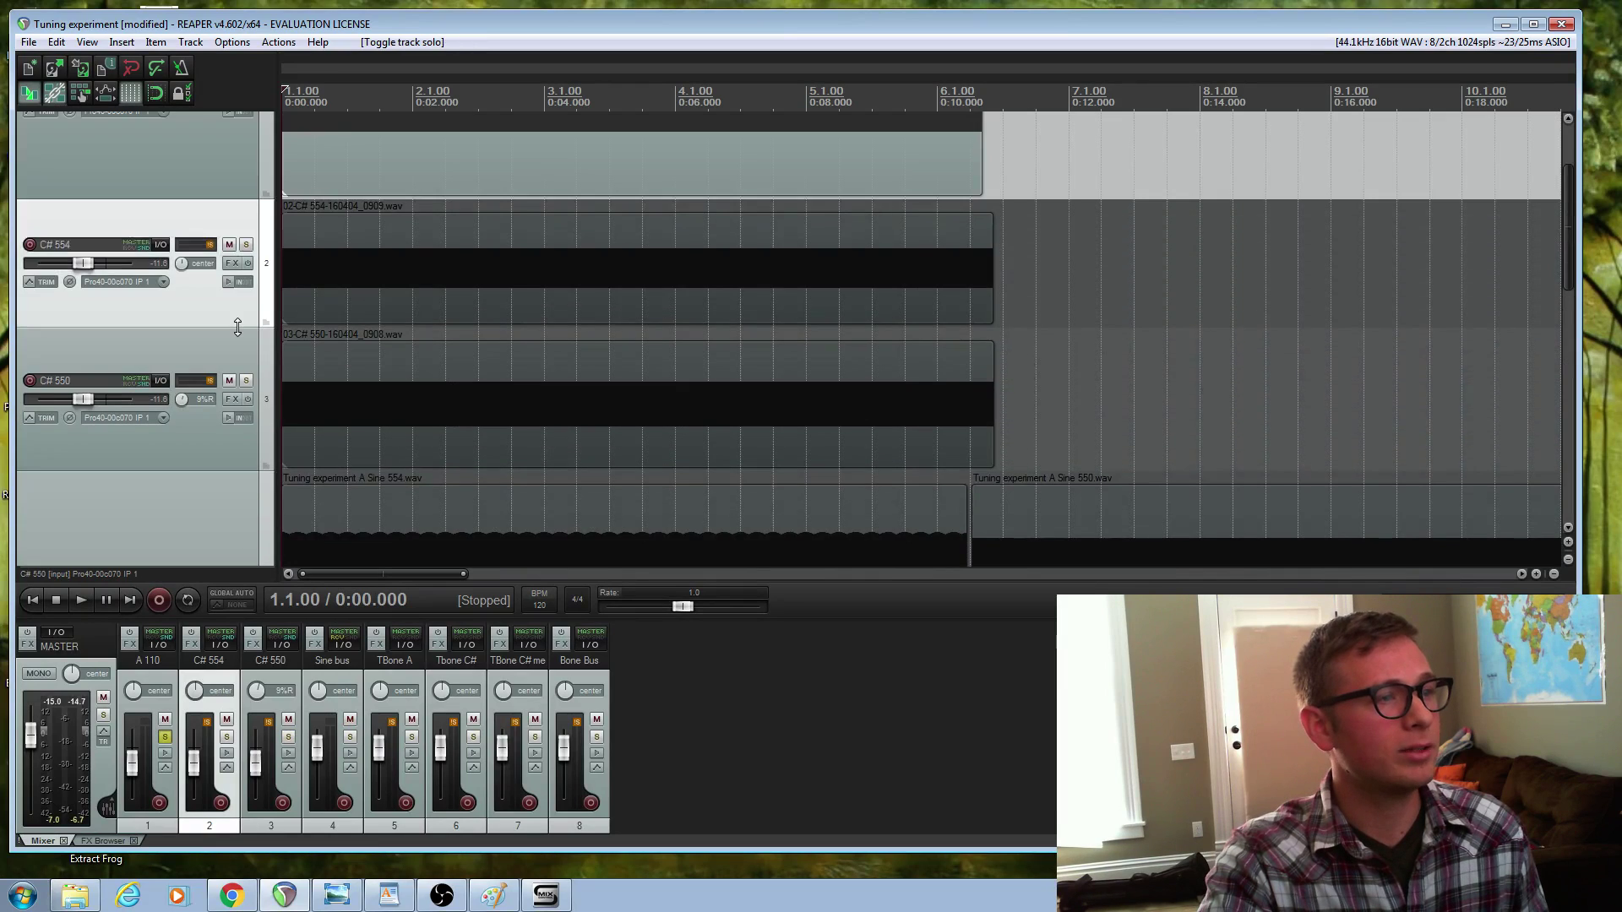
pyautogui.click(243, 202)
pyautogui.click(245, 198)
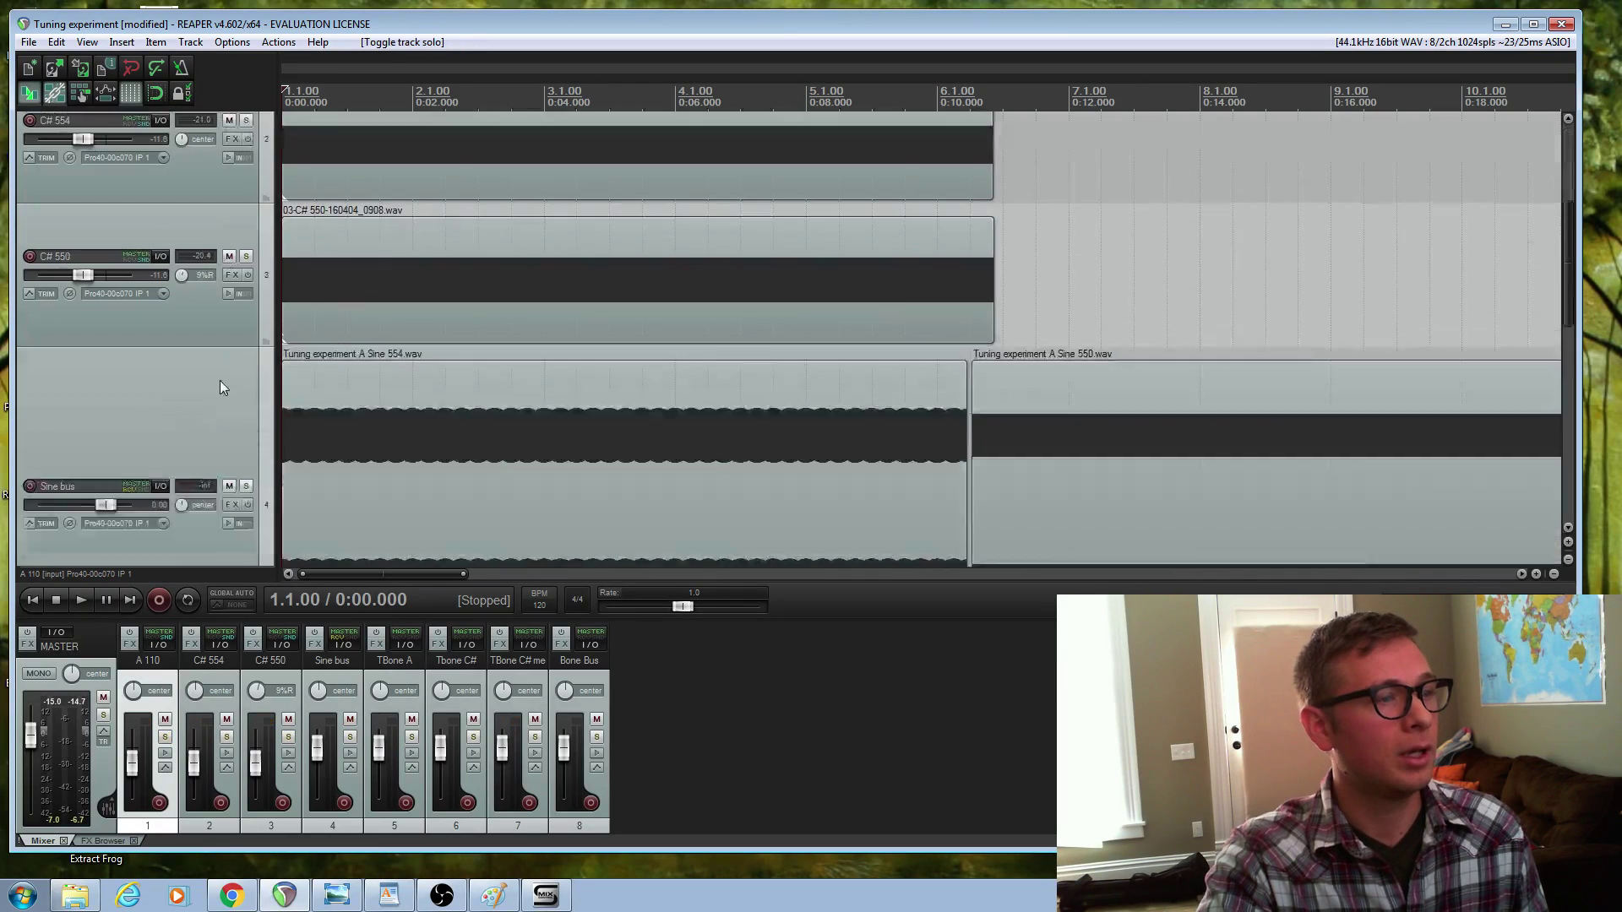
# Step: Compare the overall waveform outlines of the A Sine 554 and A Sine 550 items on the Sine bus track
pyautogui.scroll(-1, 216, 388)
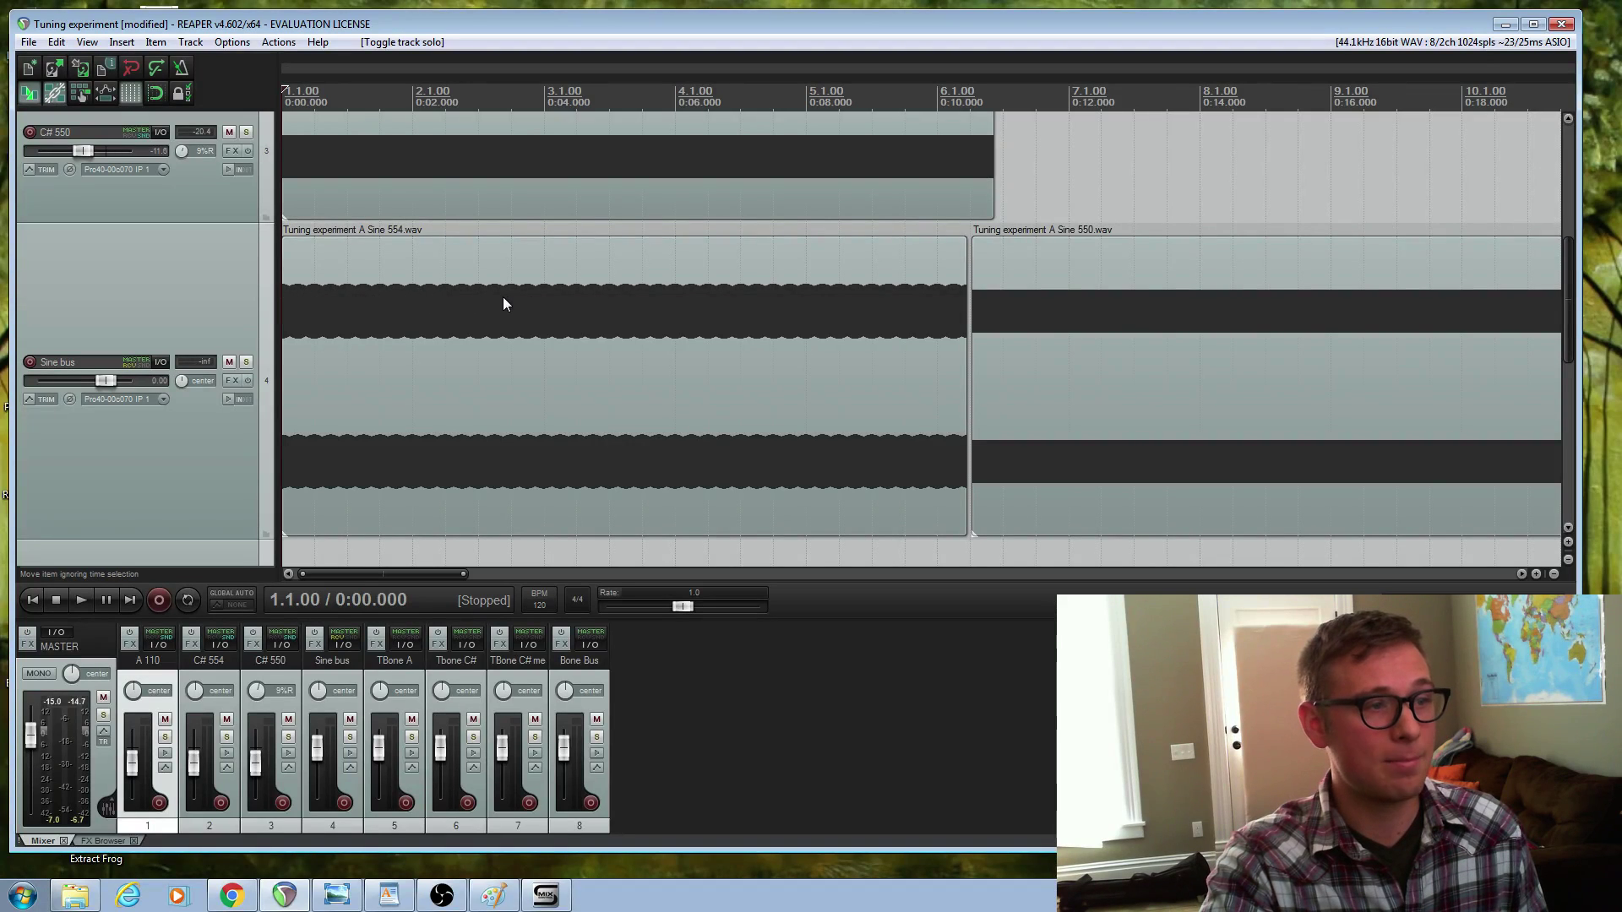
pyautogui.scroll(1, 582, 322)
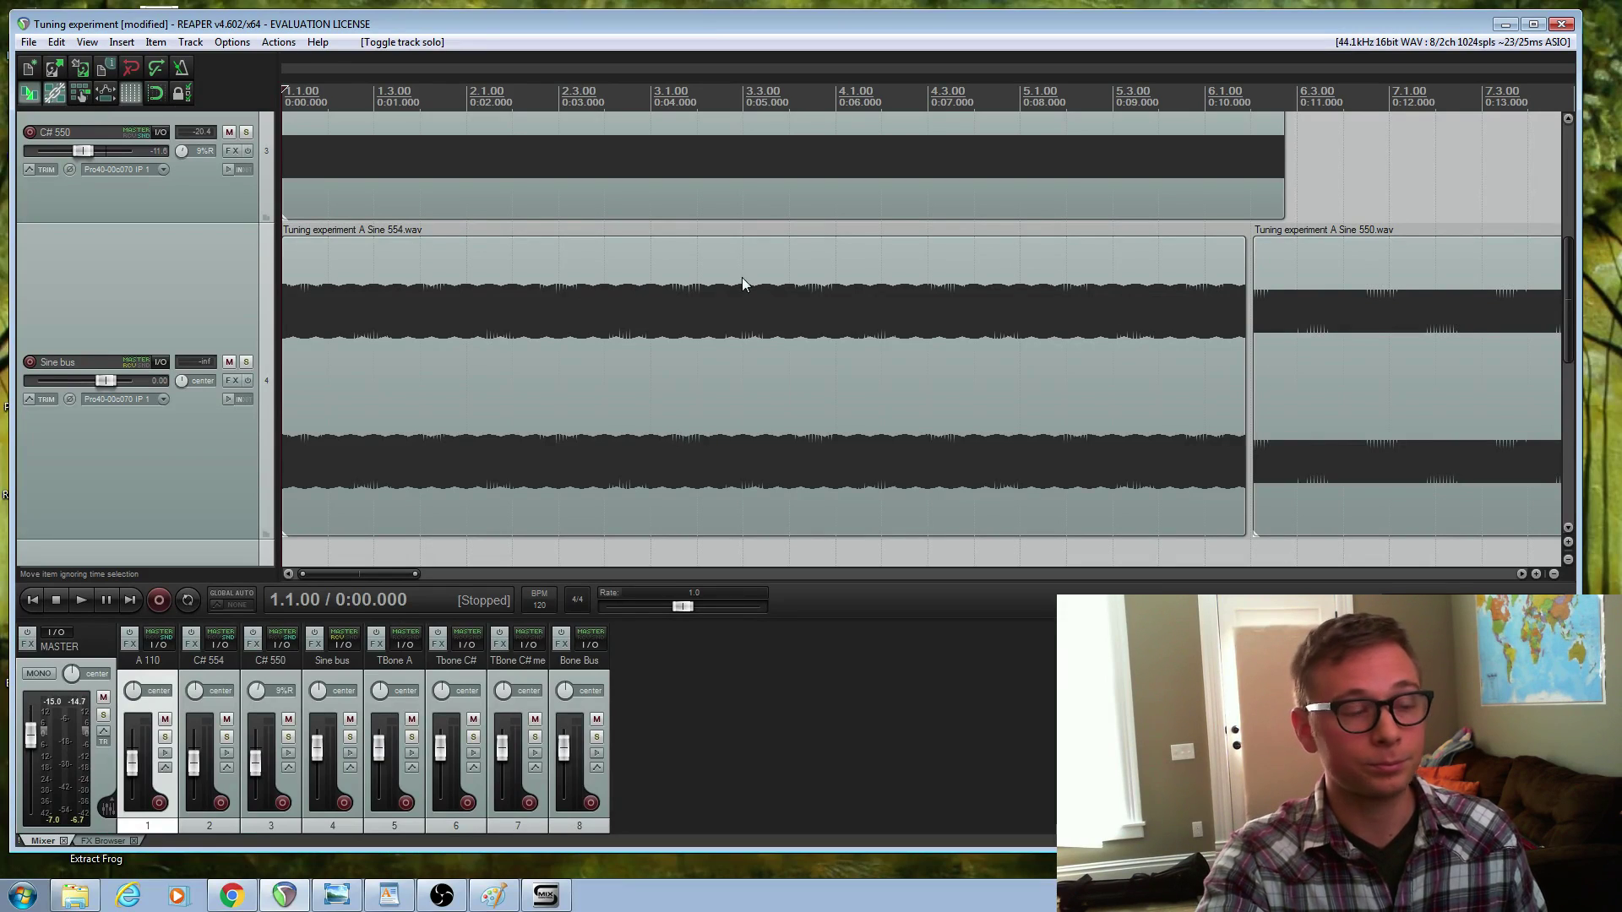
pyautogui.click(179, 448)
pyautogui.moveTo(383, 575); pyautogui.dragTo(465, 581)
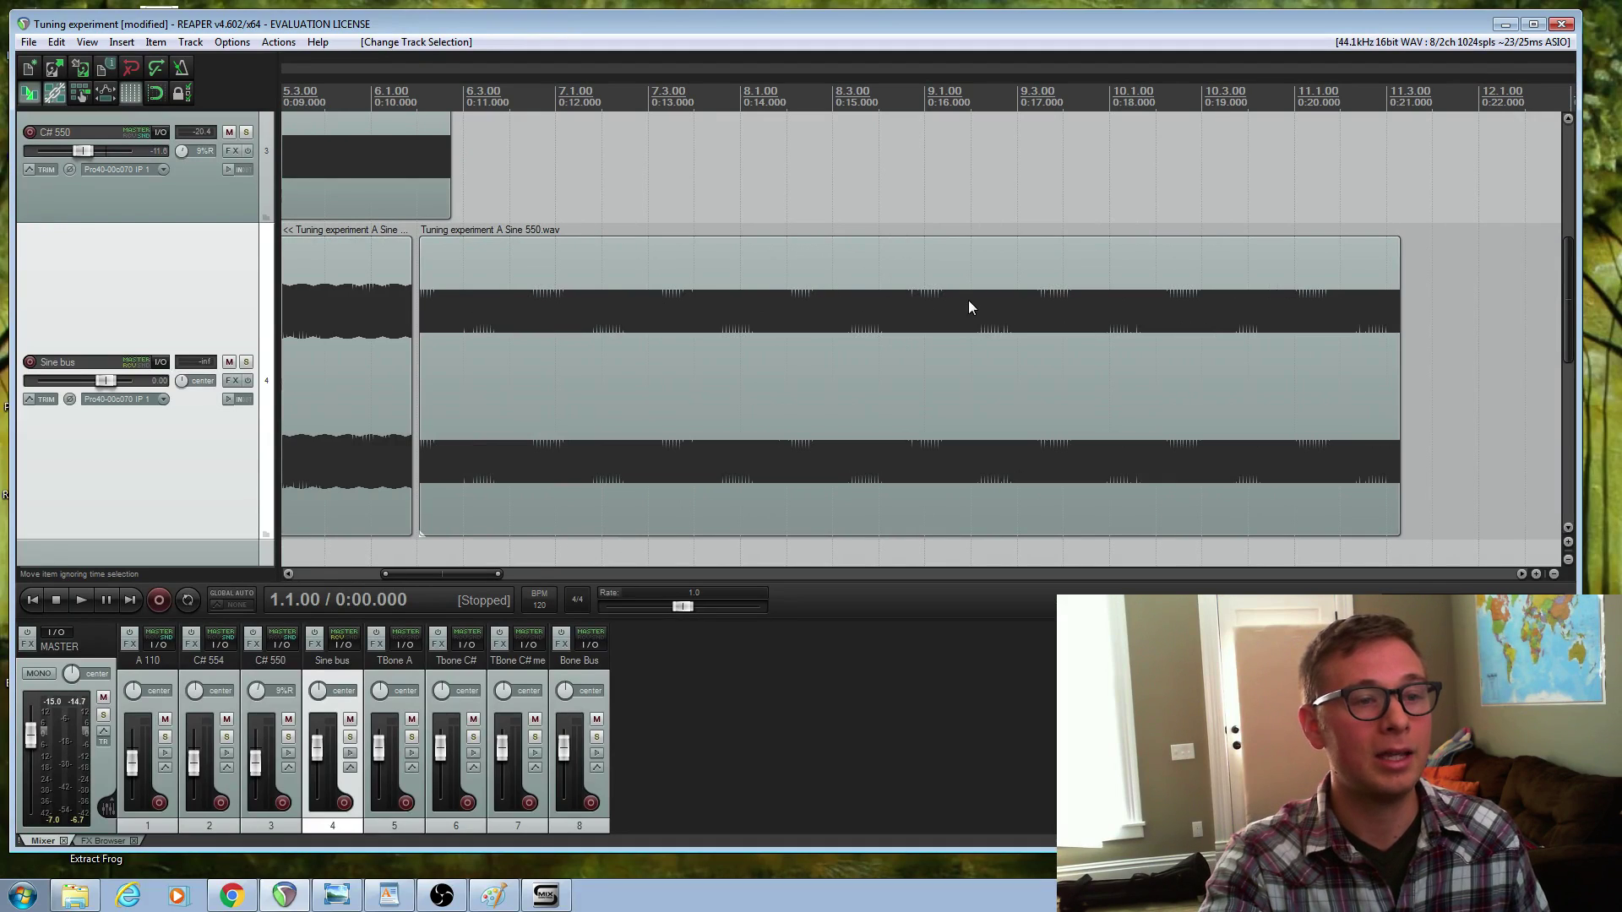
pyautogui.scroll(-5, 989, 411)
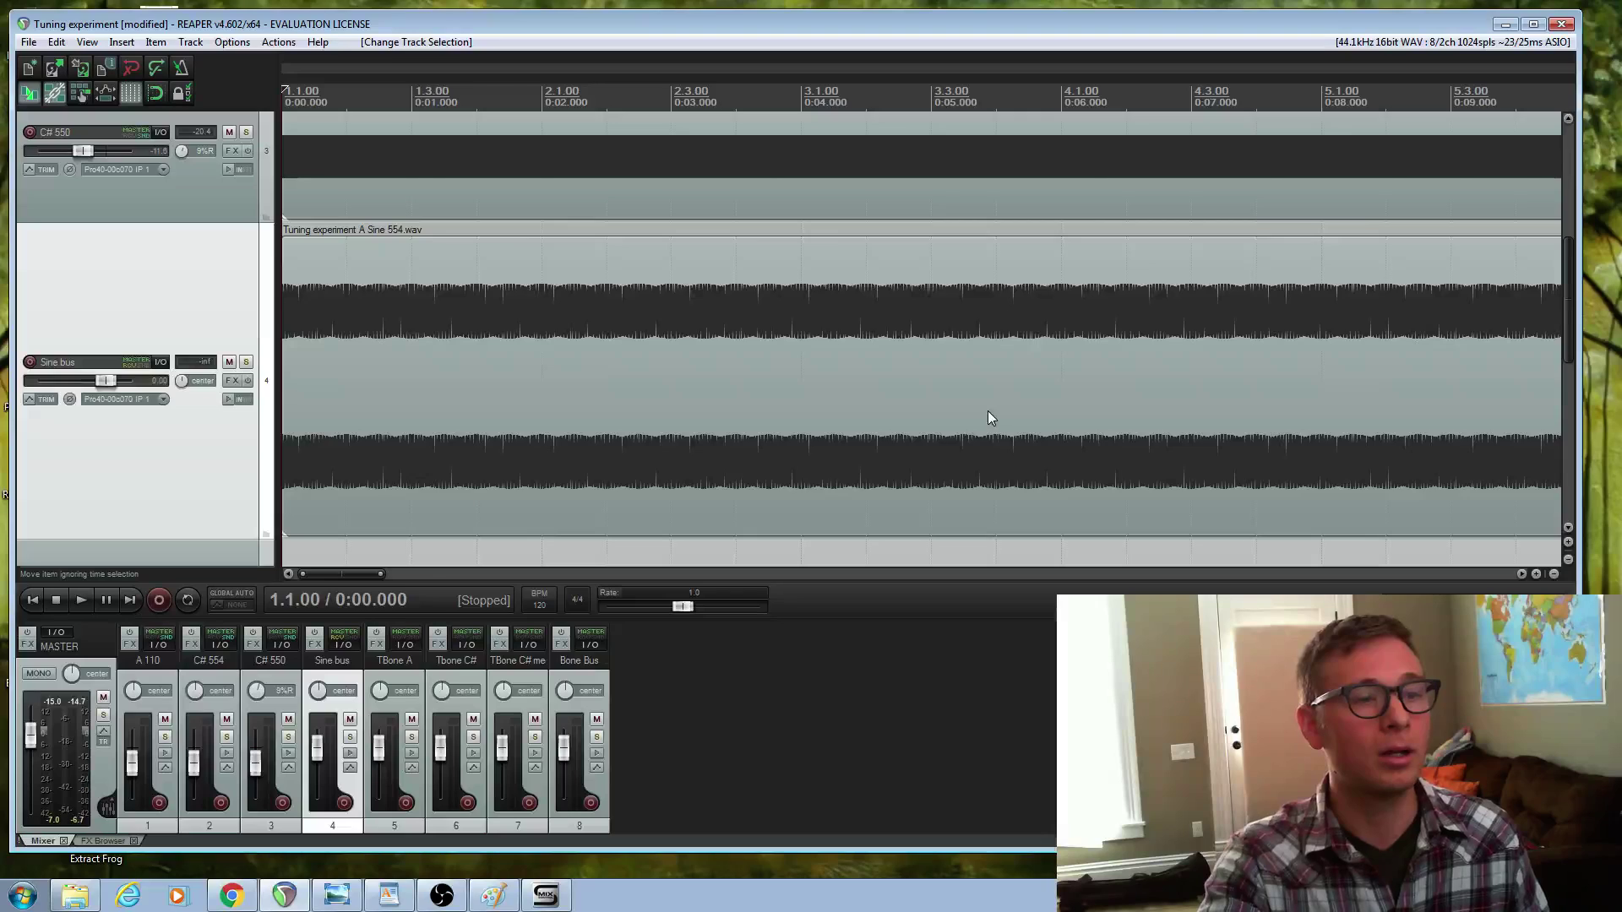
# Step: Examine the individual wave cycles of the combined A Sine 550 item on the Sine bus track
pyautogui.click(1014, 408)
pyautogui.scroll(10, 1014, 410)
pyautogui.scroll(8, 1017, 414)
pyautogui.scroll(4, 1009, 413)
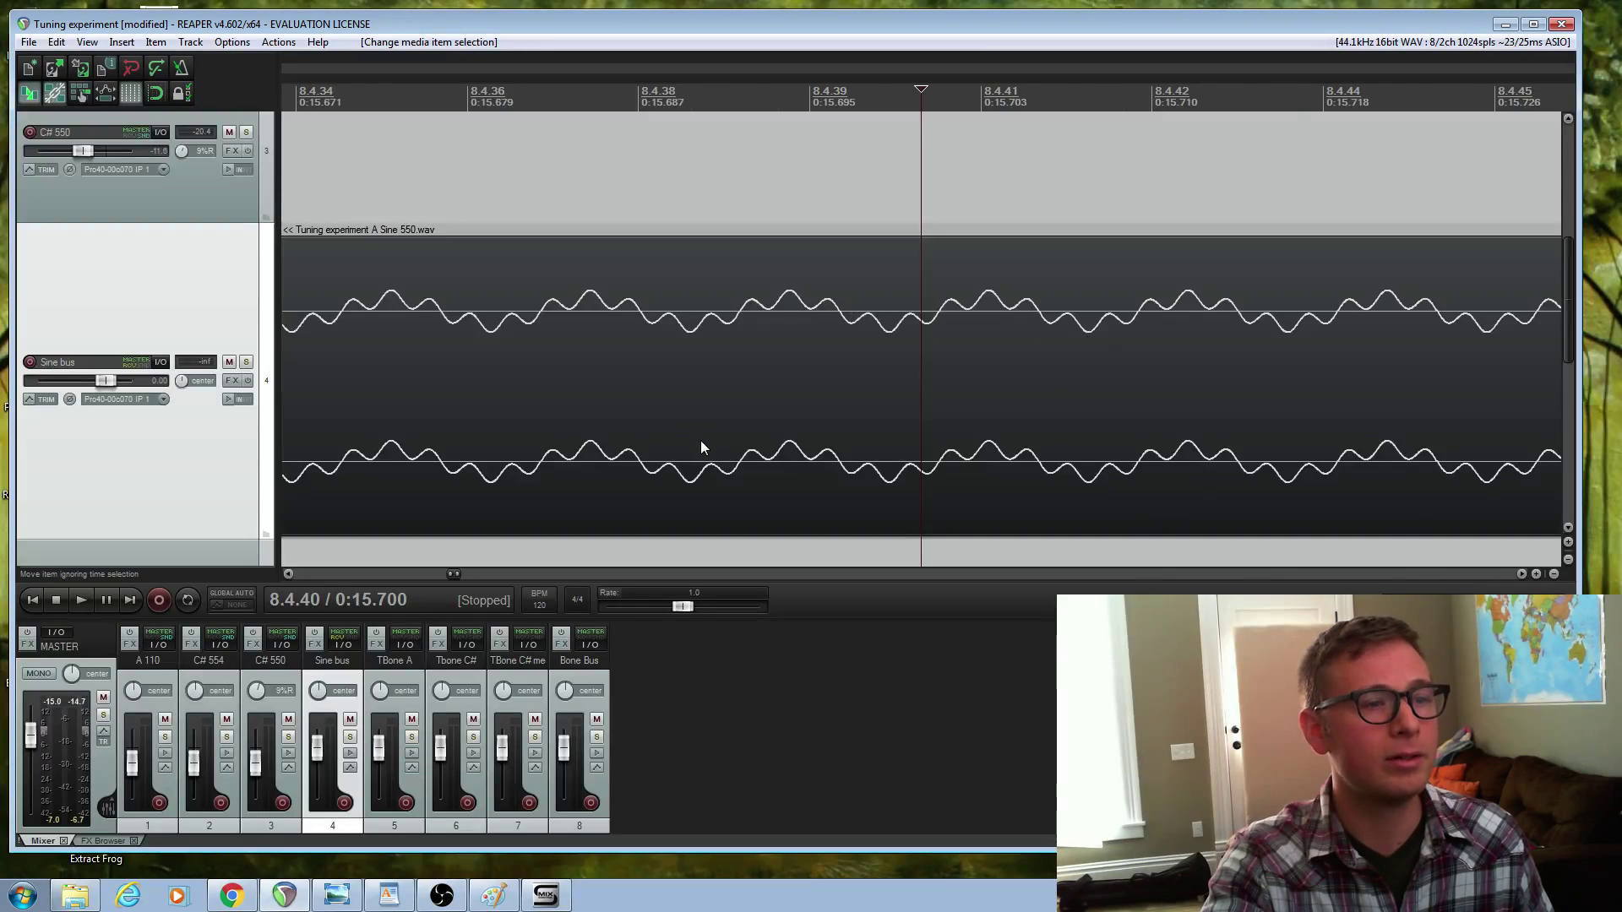
pyautogui.scroll(-10, 705, 451)
pyautogui.scroll(-5, 706, 450)
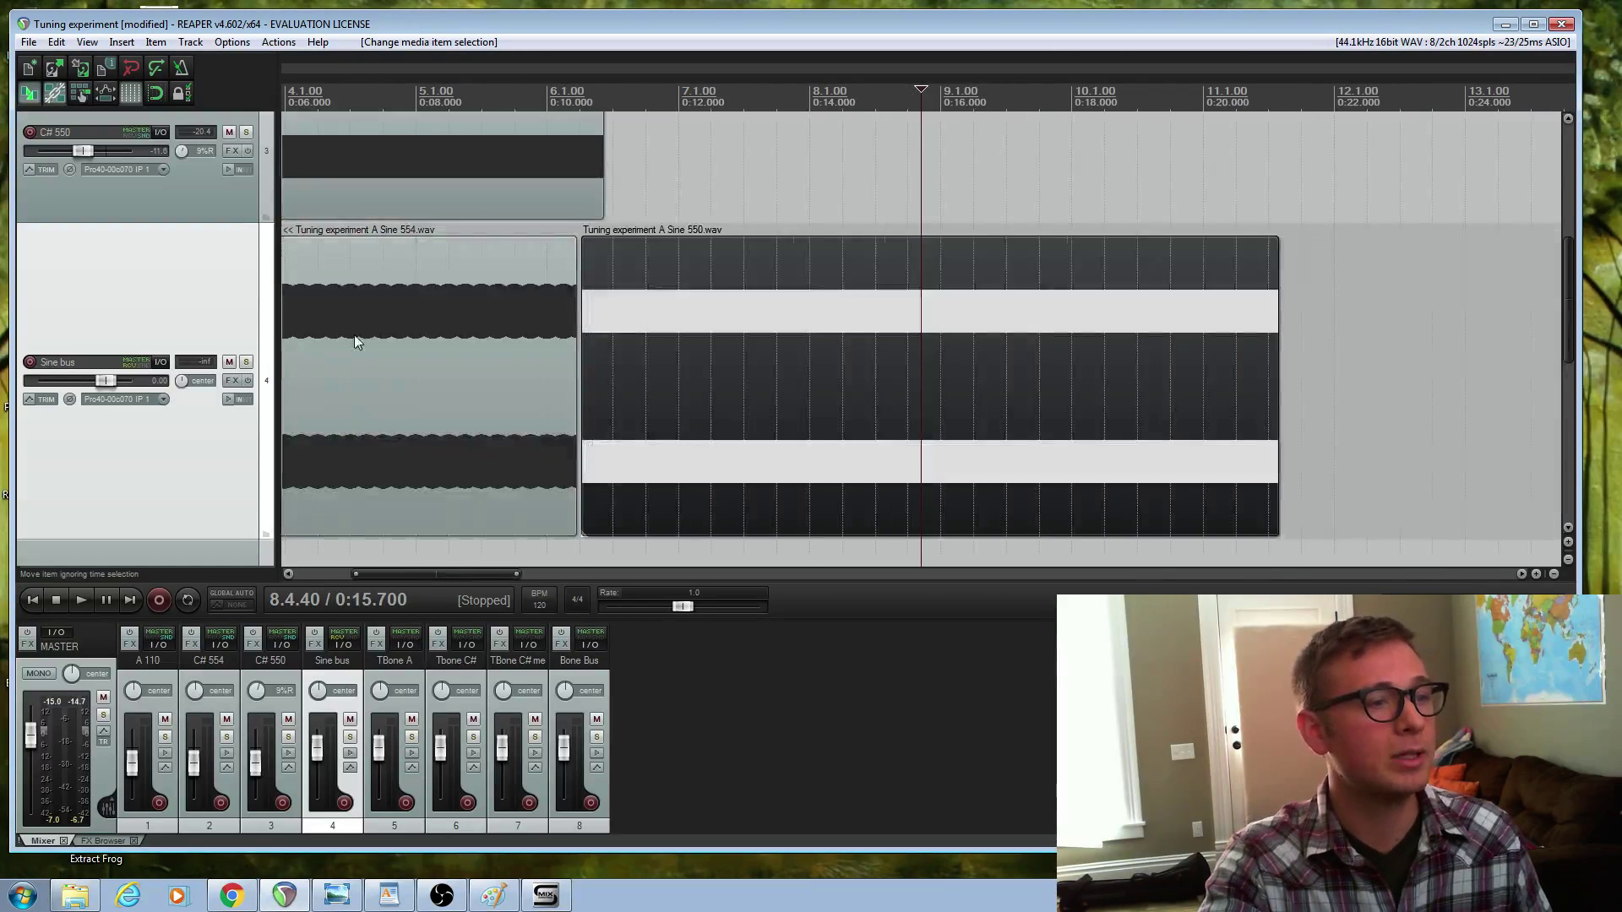
# Step: Examine the individual wave cycles of the combined A Sine 554 item for comparison
pyautogui.click(357, 362)
pyautogui.scroll(8, 425, 404)
pyautogui.scroll(6, 860, 374)
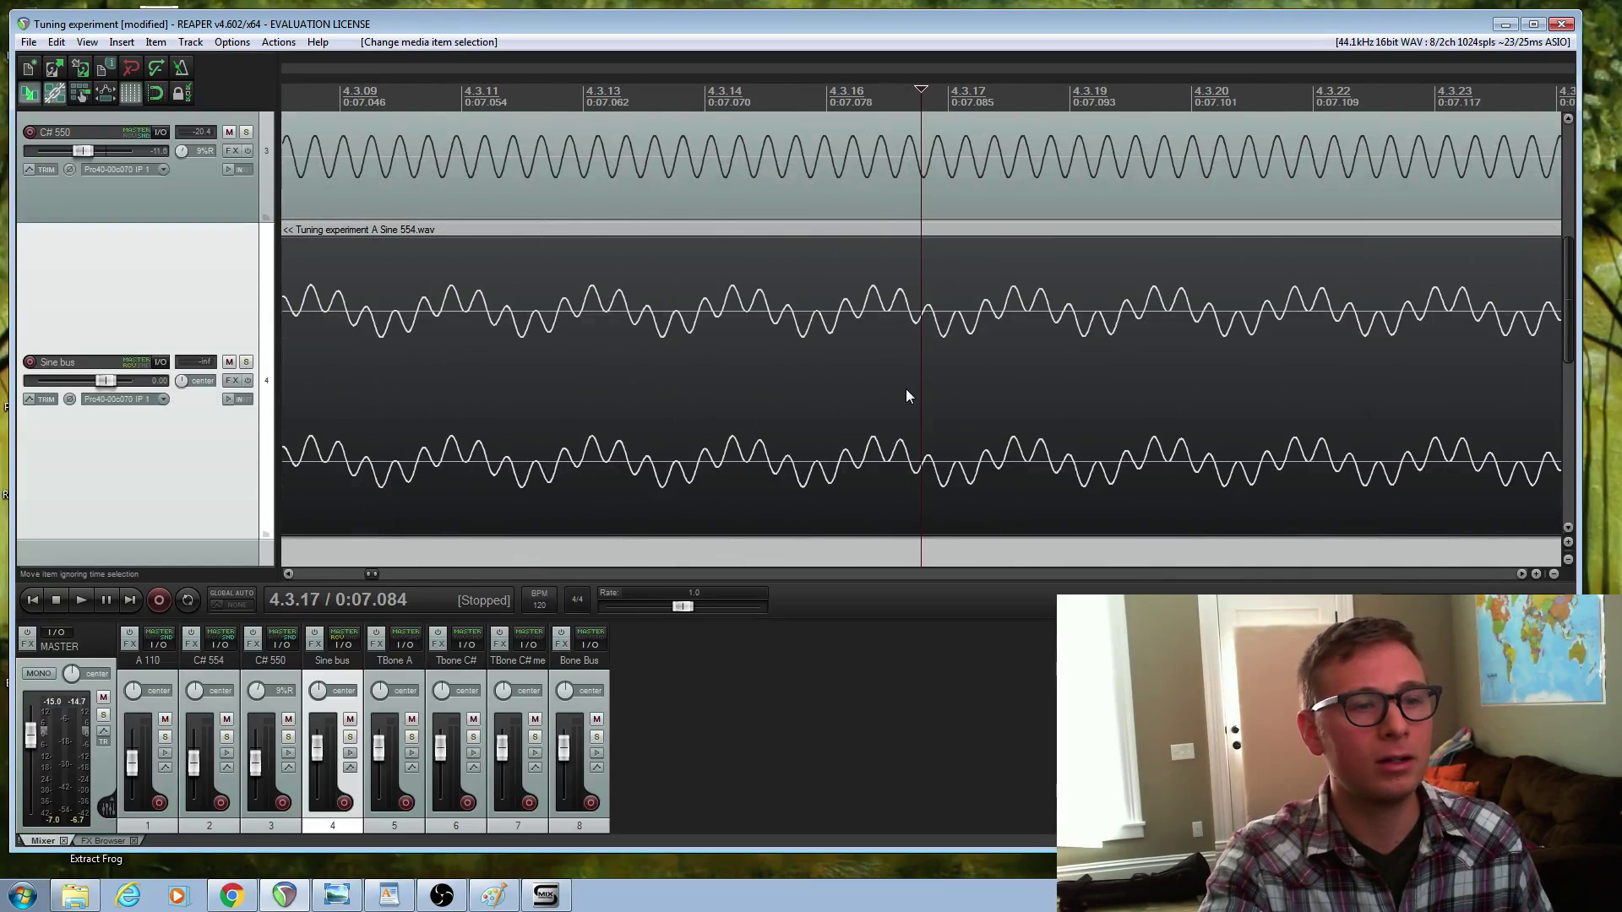
pyautogui.scroll(-1, 919, 389)
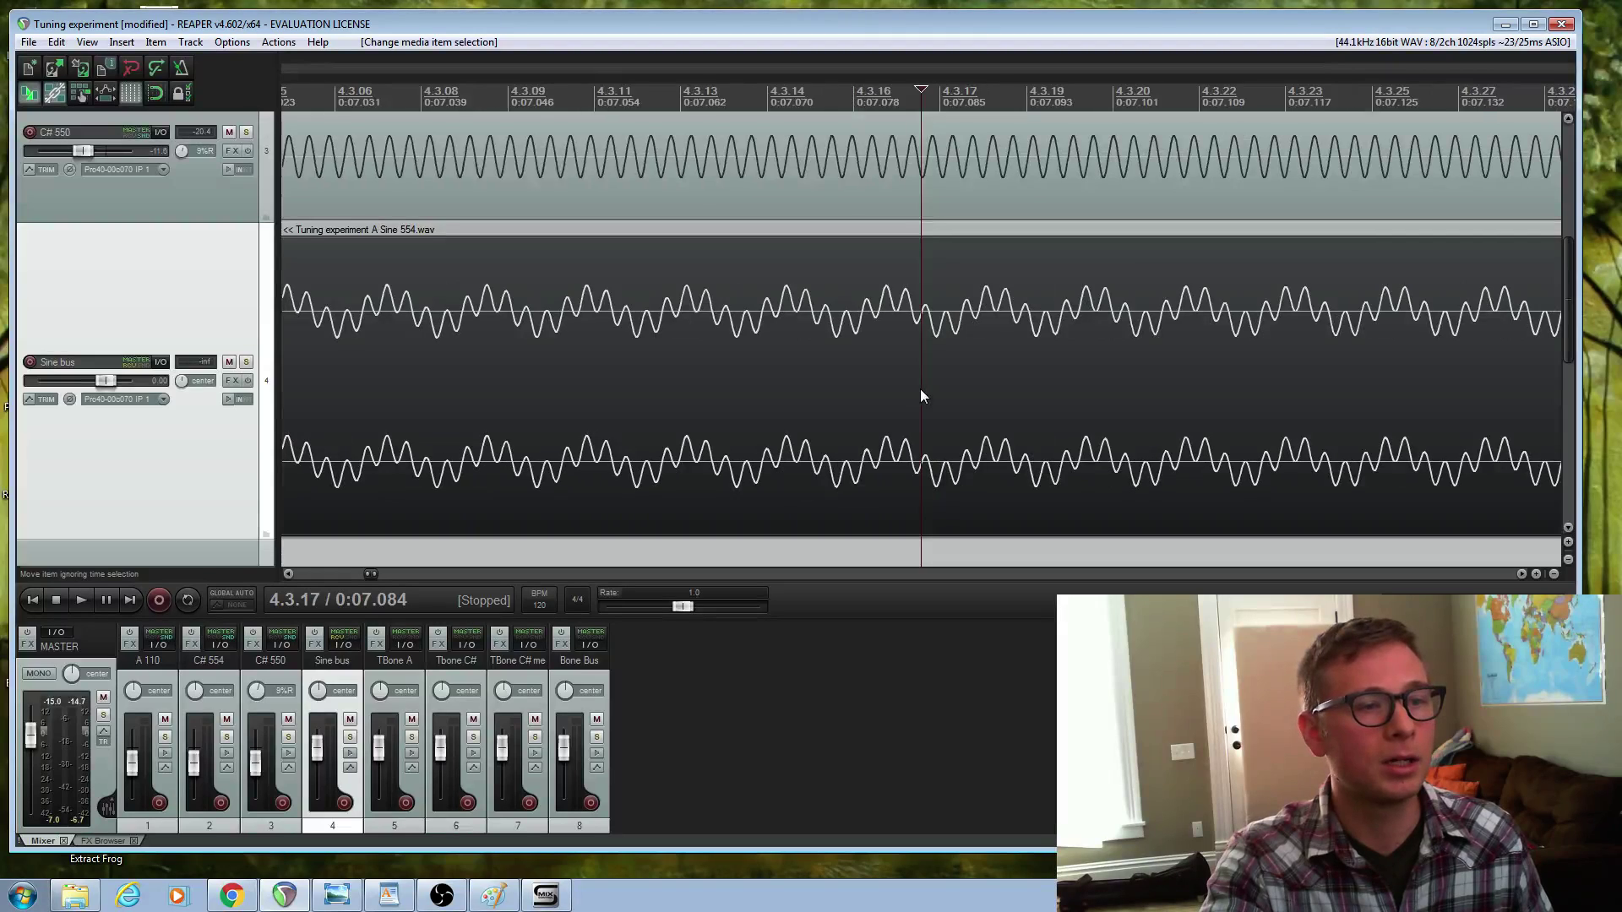
pyautogui.scroll(-12, 921, 390)
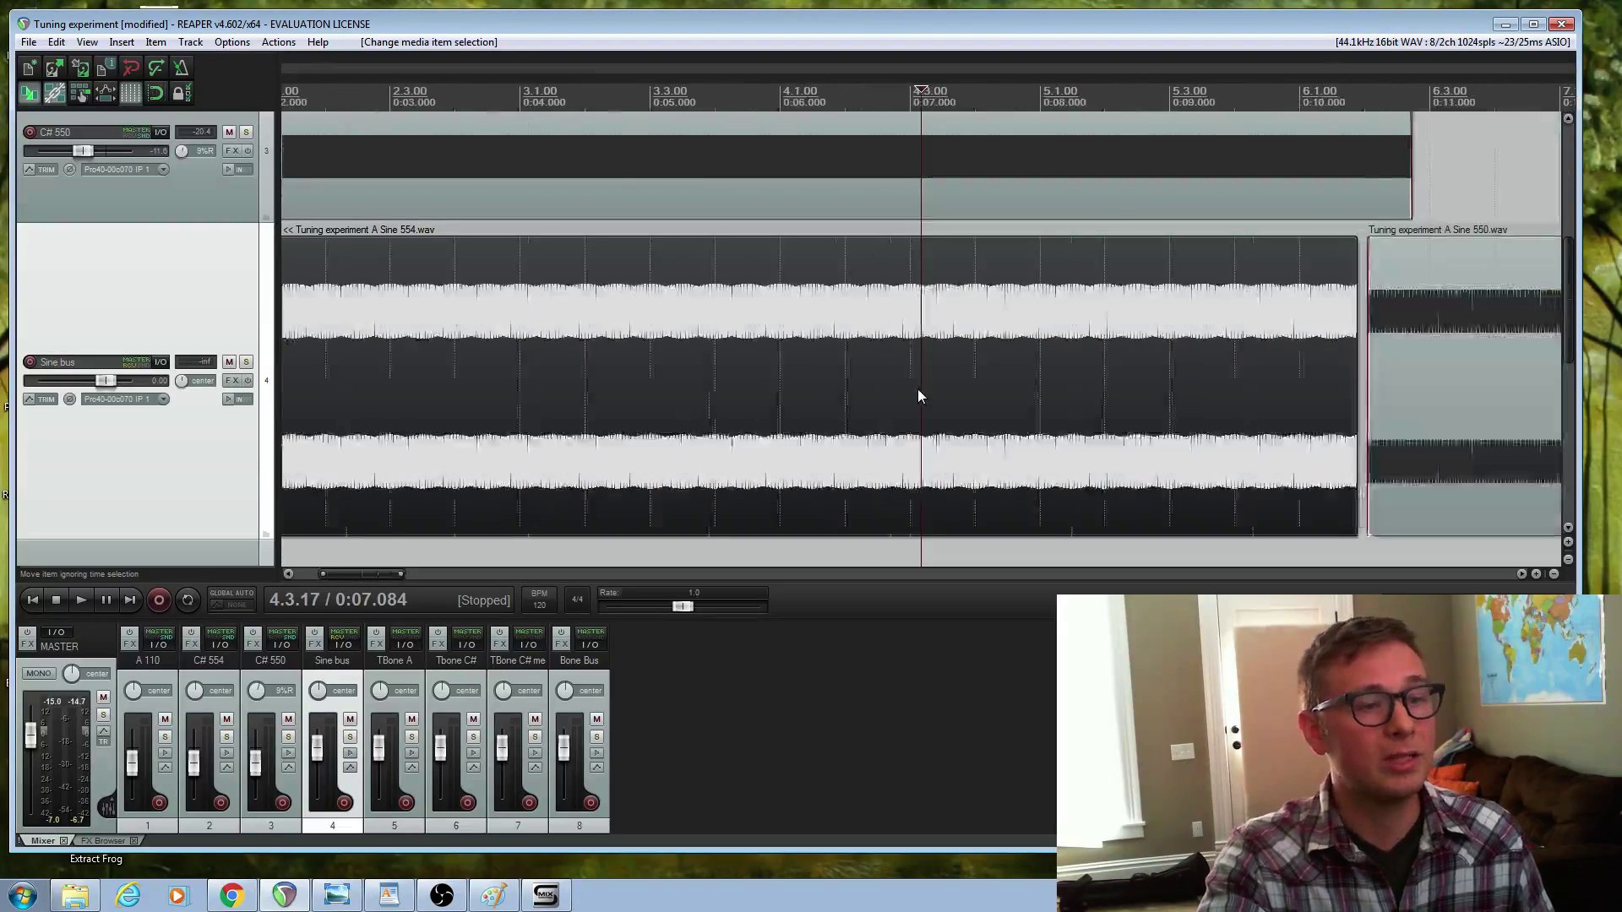
pyautogui.scroll(-6, 919, 395)
# Step: Place the edit cursor past the end of the Sine bus items, at about 0:24.6, and arm the TBone A track for recording
pyautogui.click(860, 414)
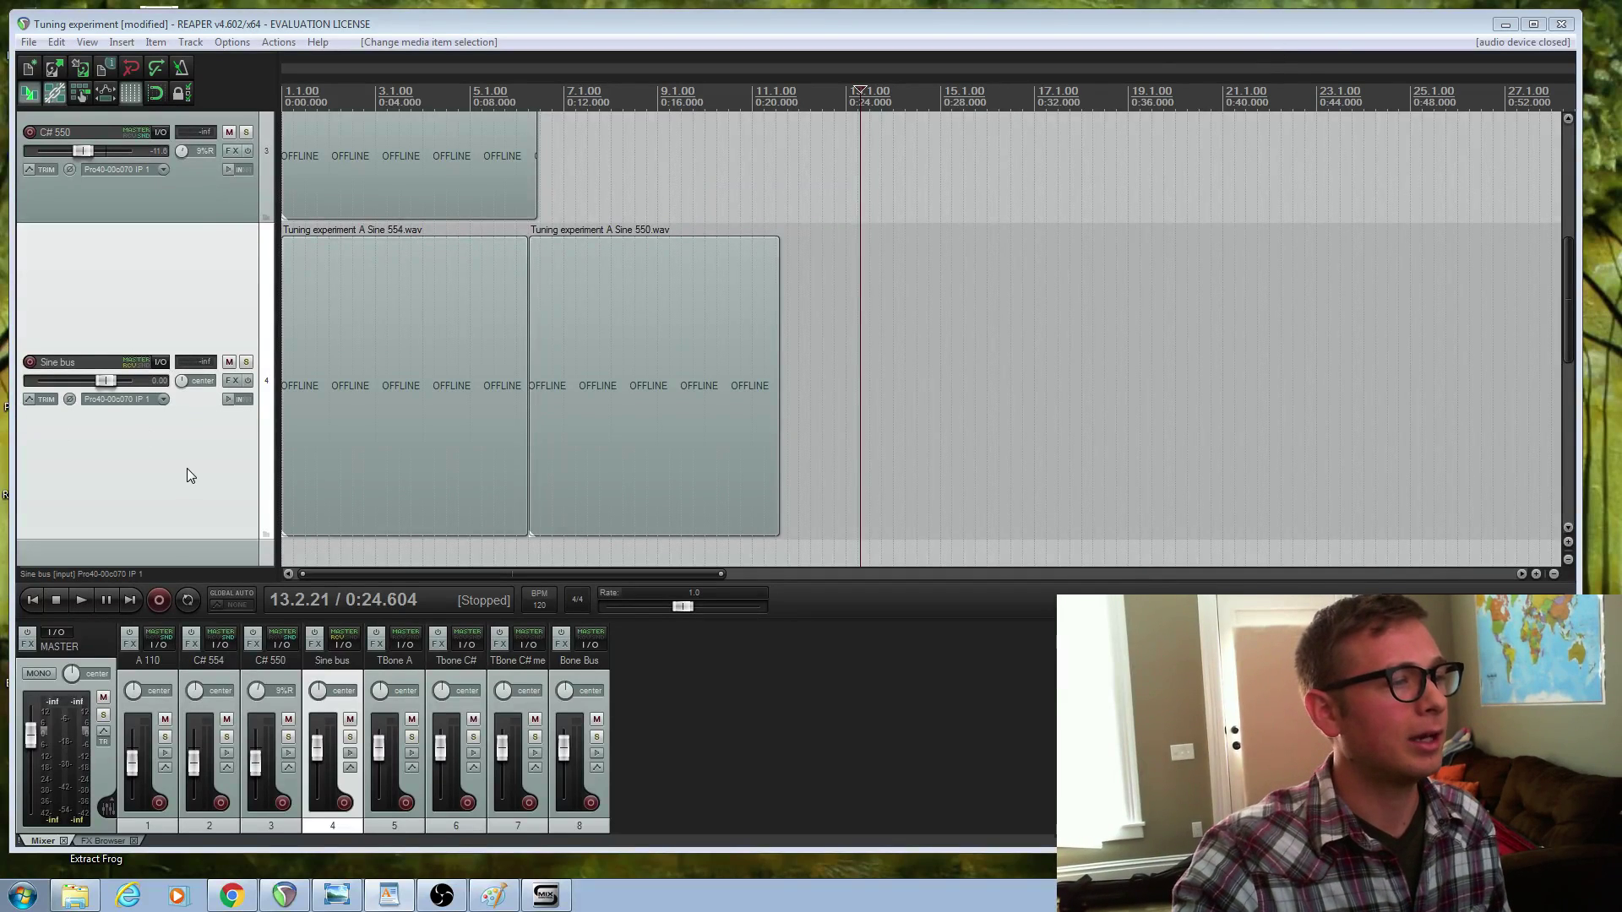
pyautogui.scroll(-5, 191, 464)
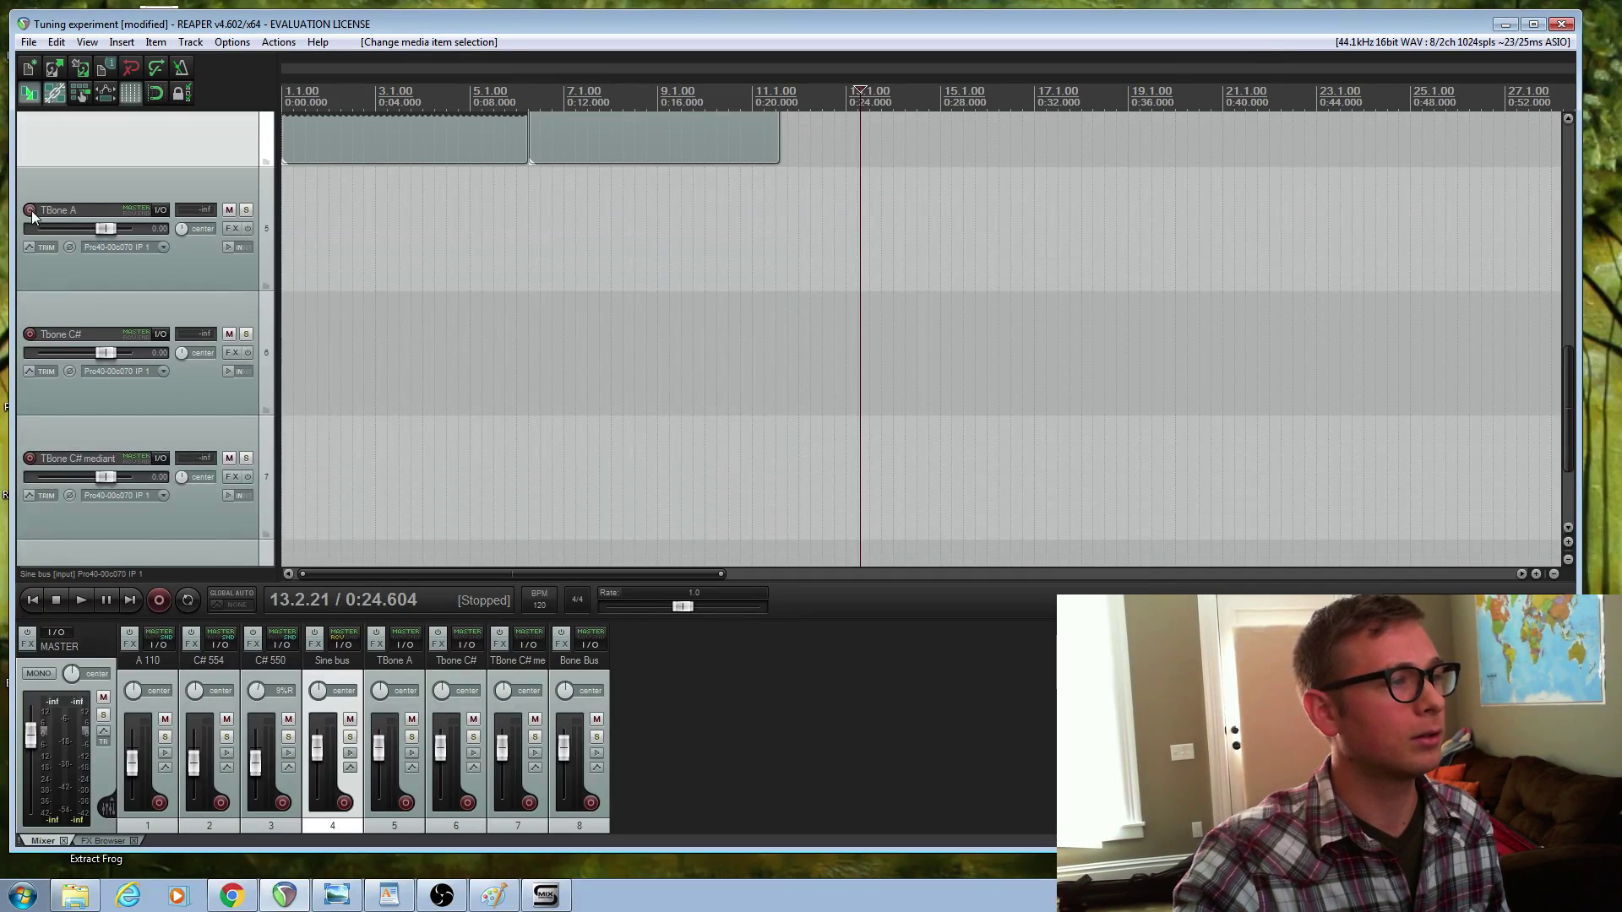
pyautogui.click(31, 211)
pyautogui.scroll(3, 211, 190)
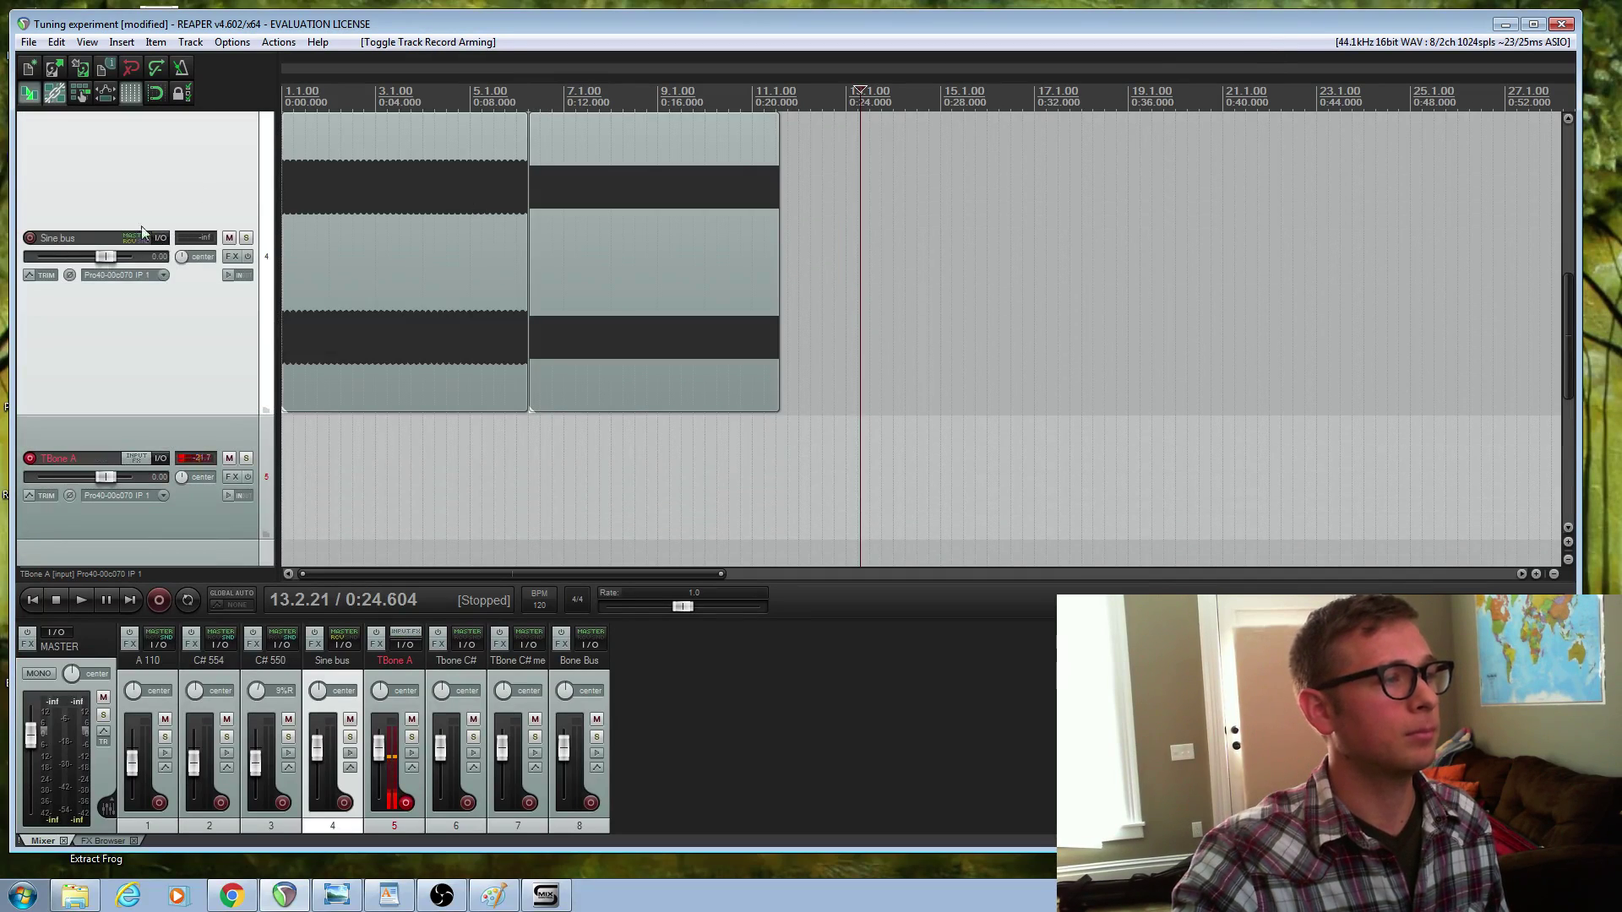
# Step: Mute the Sine bus, C# 550 and C# 554 tracks
pyautogui.click(229, 237)
pyautogui.scroll(3, 234, 214)
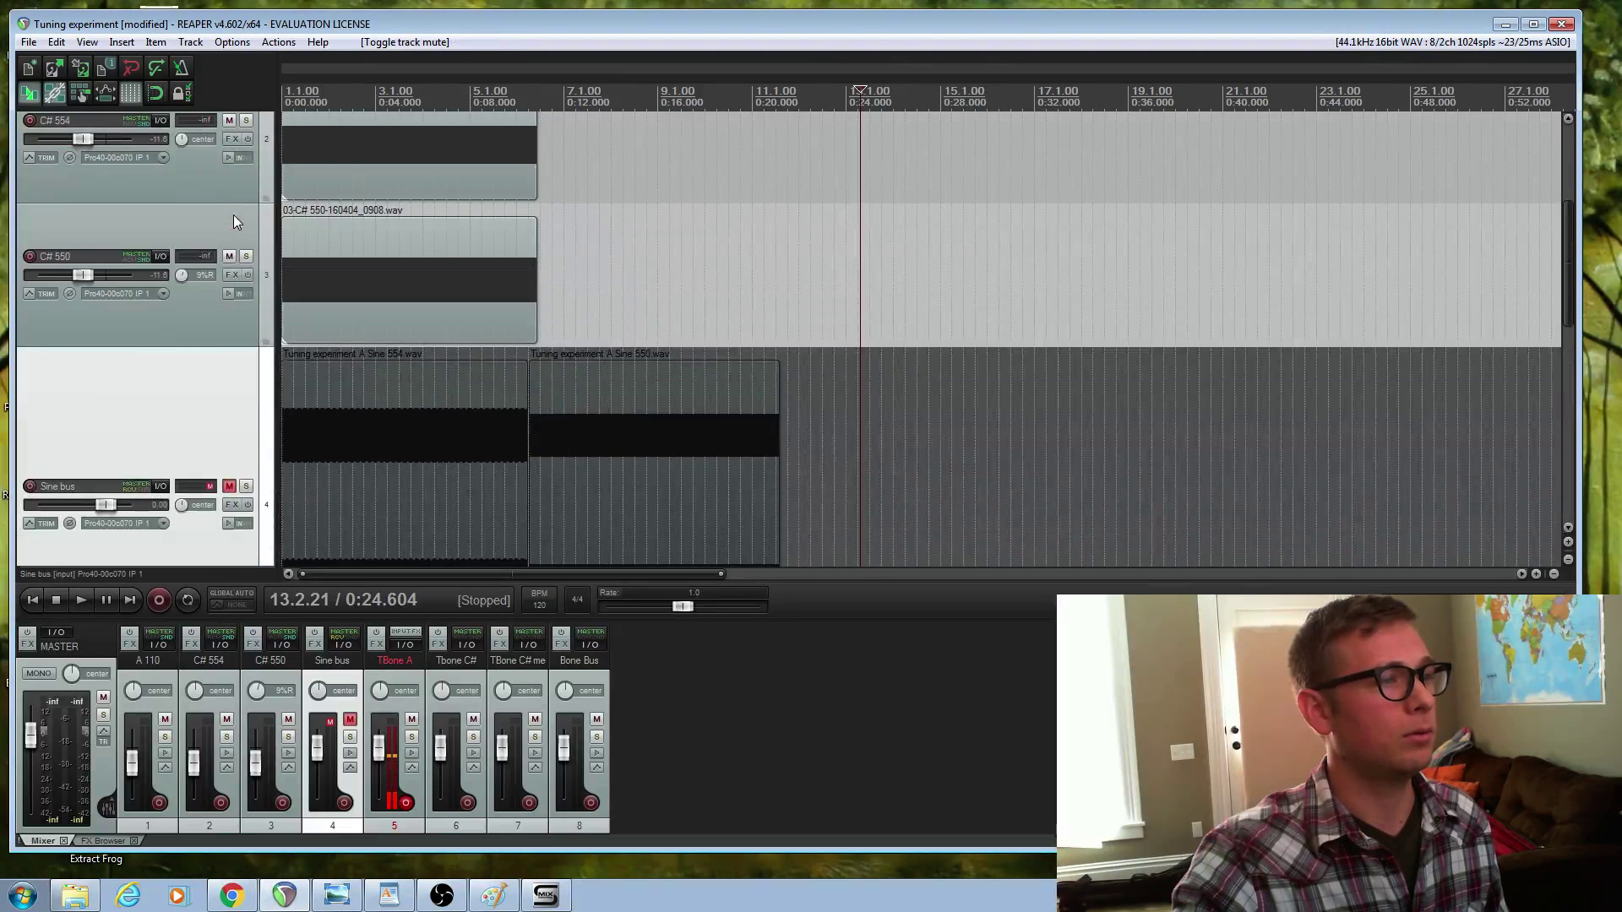
pyautogui.click(229, 256)
pyautogui.click(229, 120)
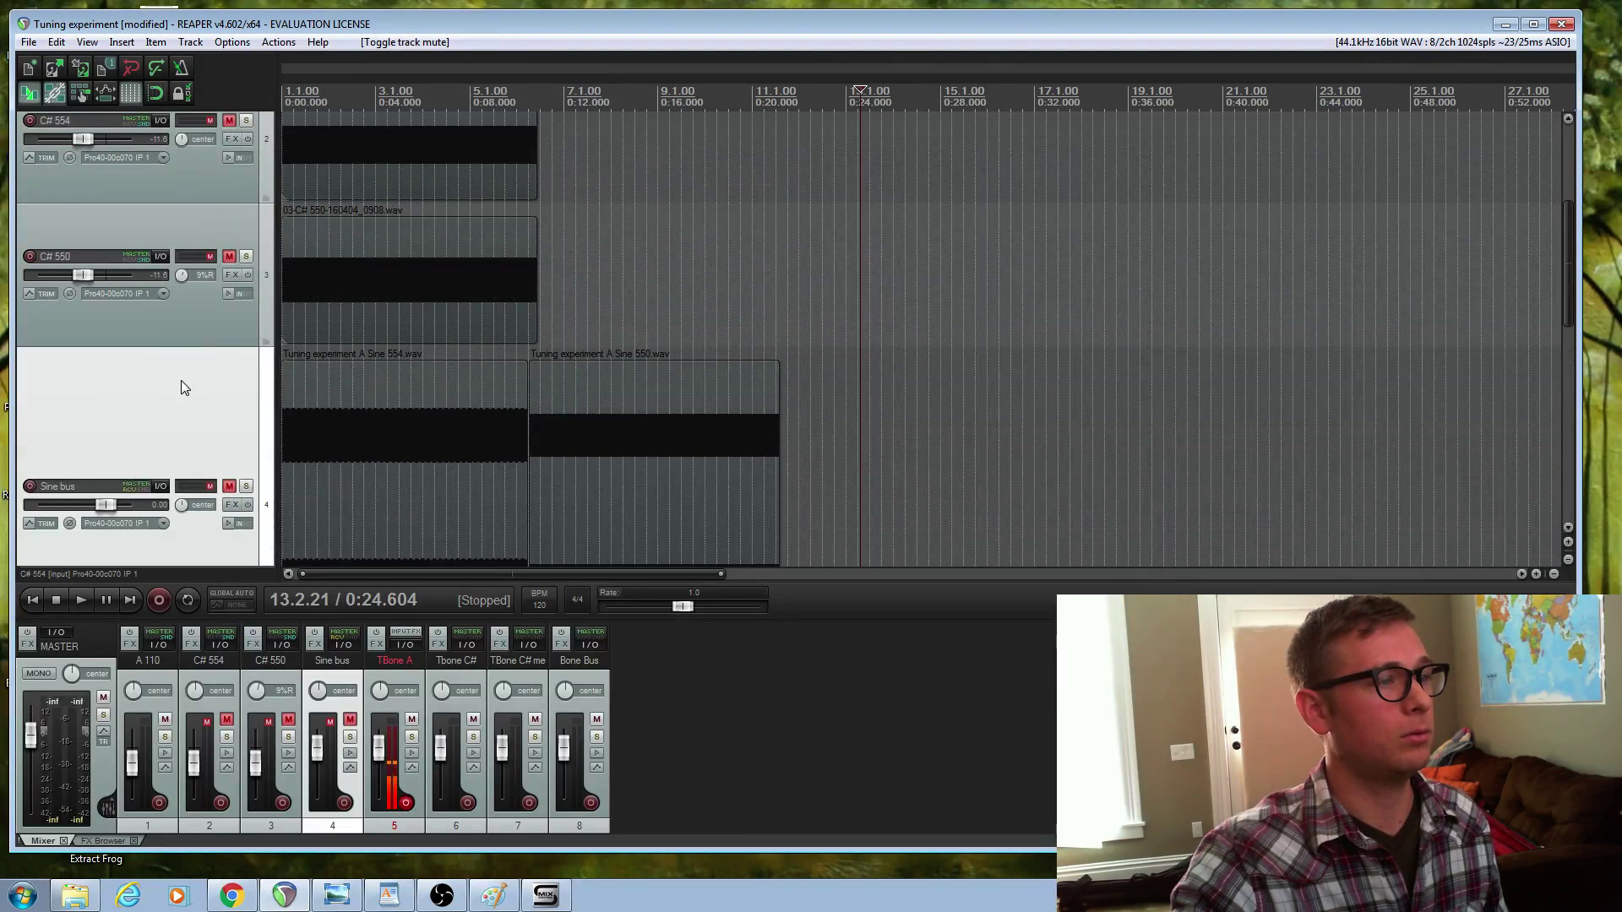
# Step: Record three separate trombone notes in one take on the TBone A track, about 65 seconds long
pyautogui.scroll(-4, 181, 384)
pyautogui.scroll(-1, 189, 397)
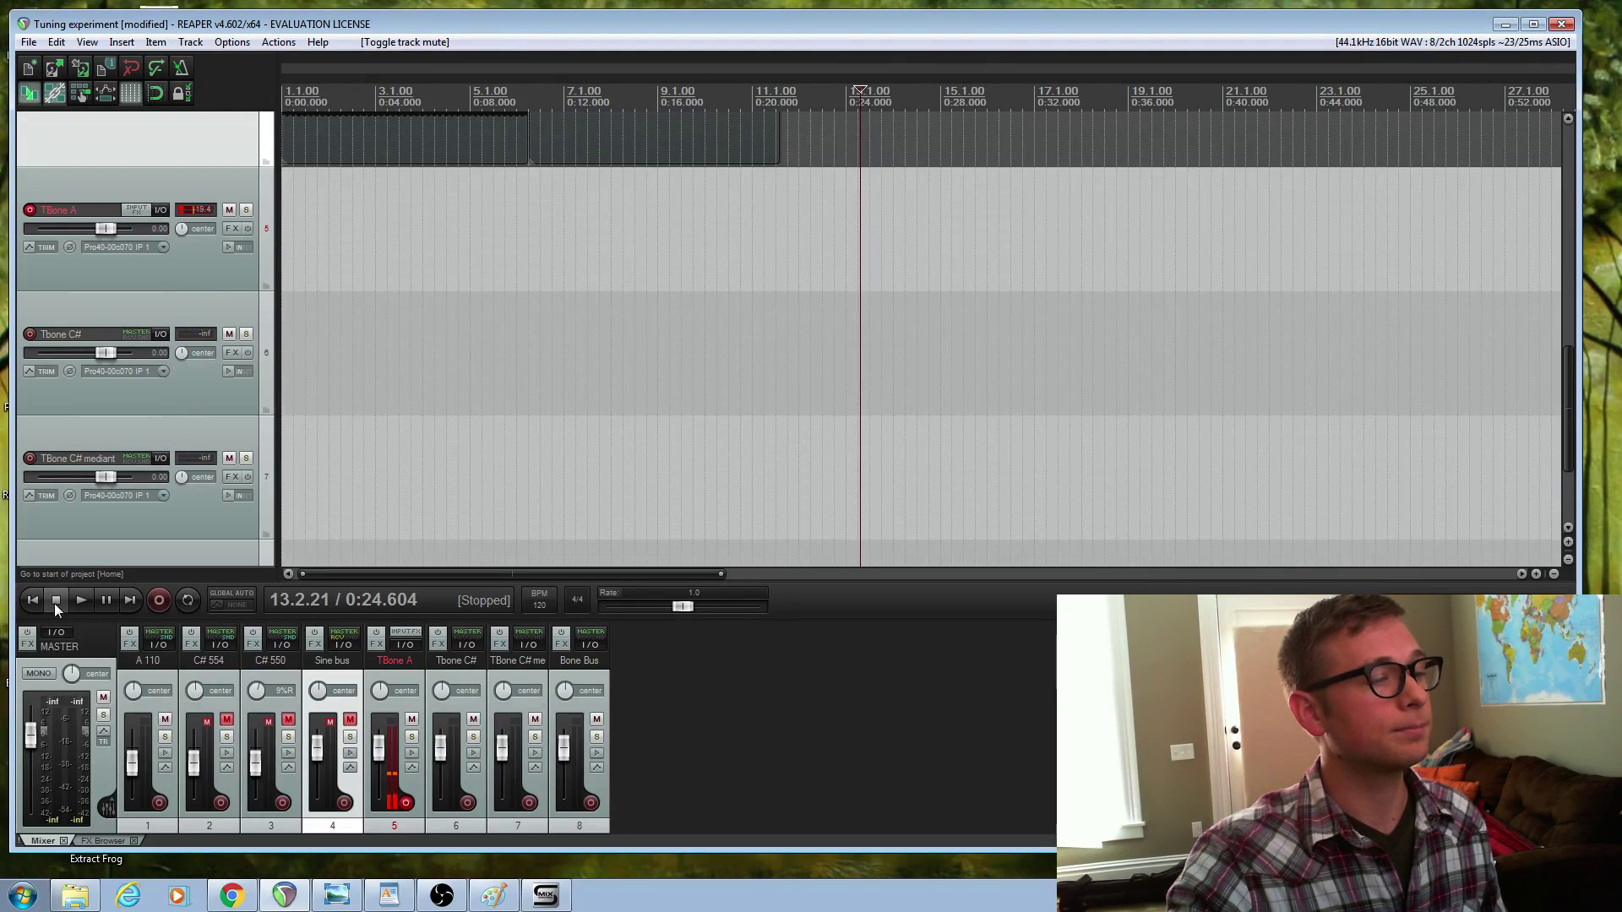
pyautogui.click(159, 601)
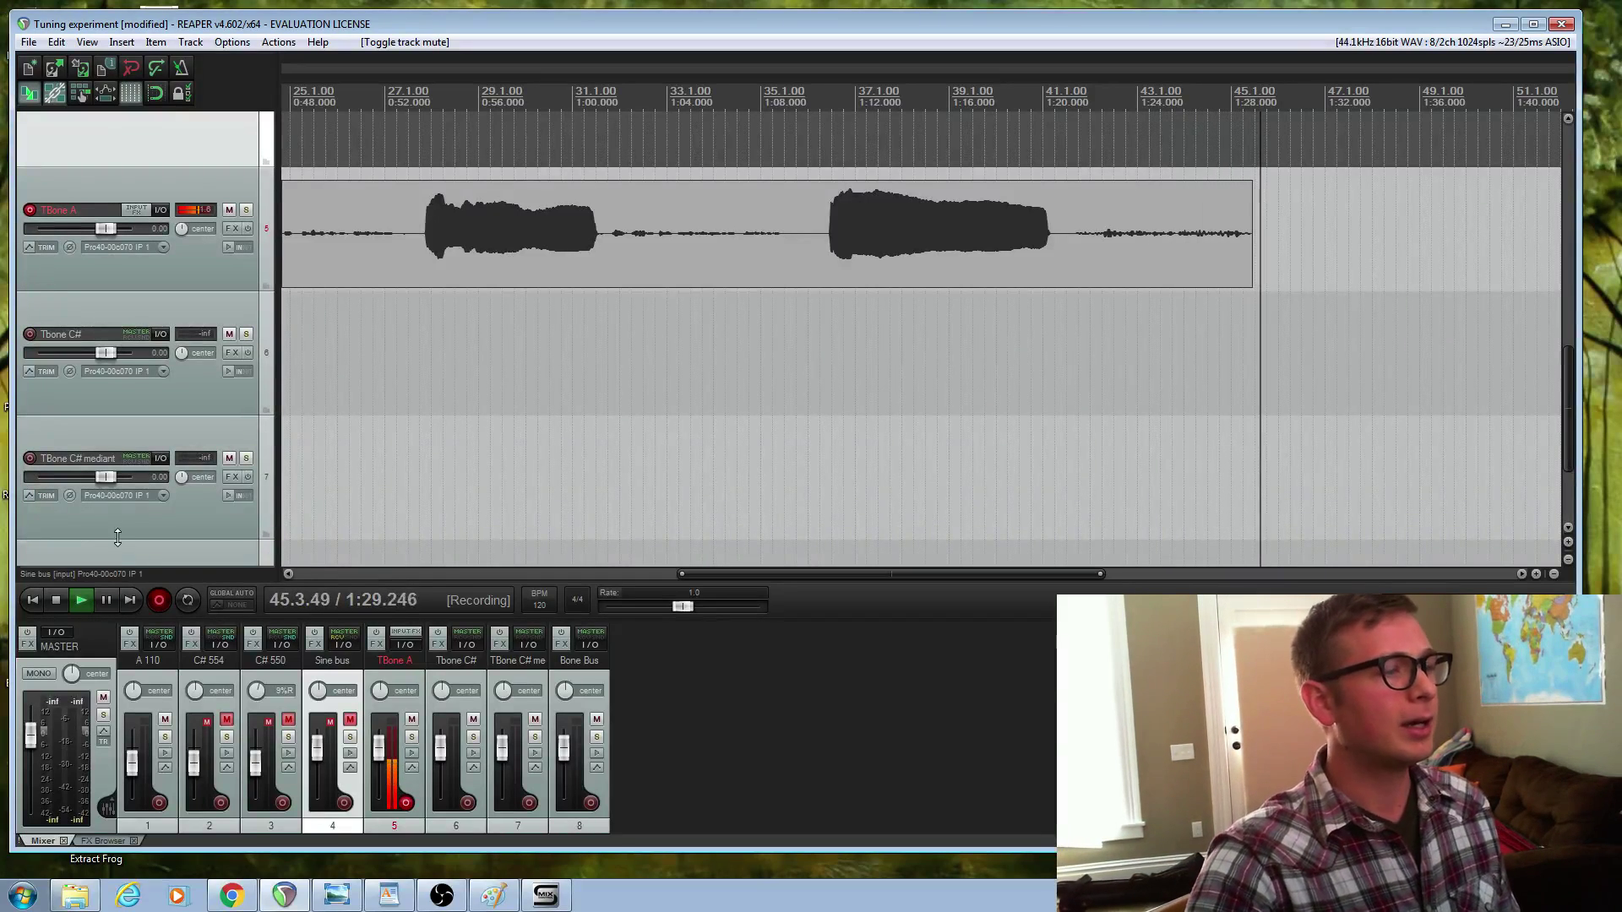
pyautogui.click(58, 599)
pyautogui.click(734, 555)
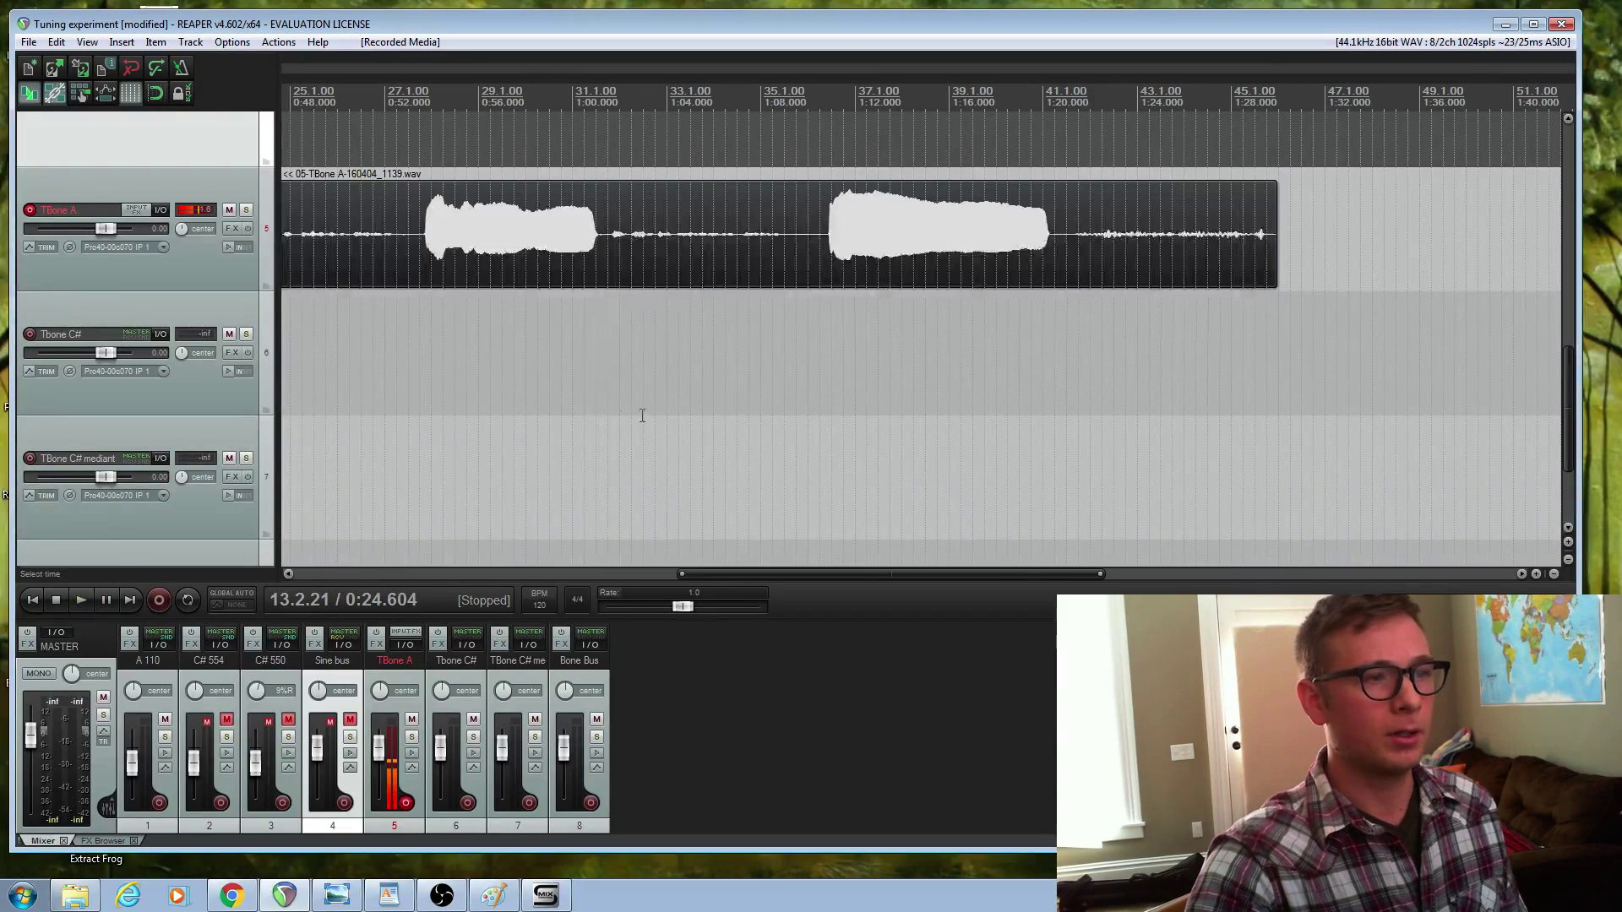
# Step: Split the TBone A recording in the gaps between its three notes, at about 0:46.97 and 1:05.4
pyautogui.click(673, 362)
pyautogui.scroll(-4, 674, 364)
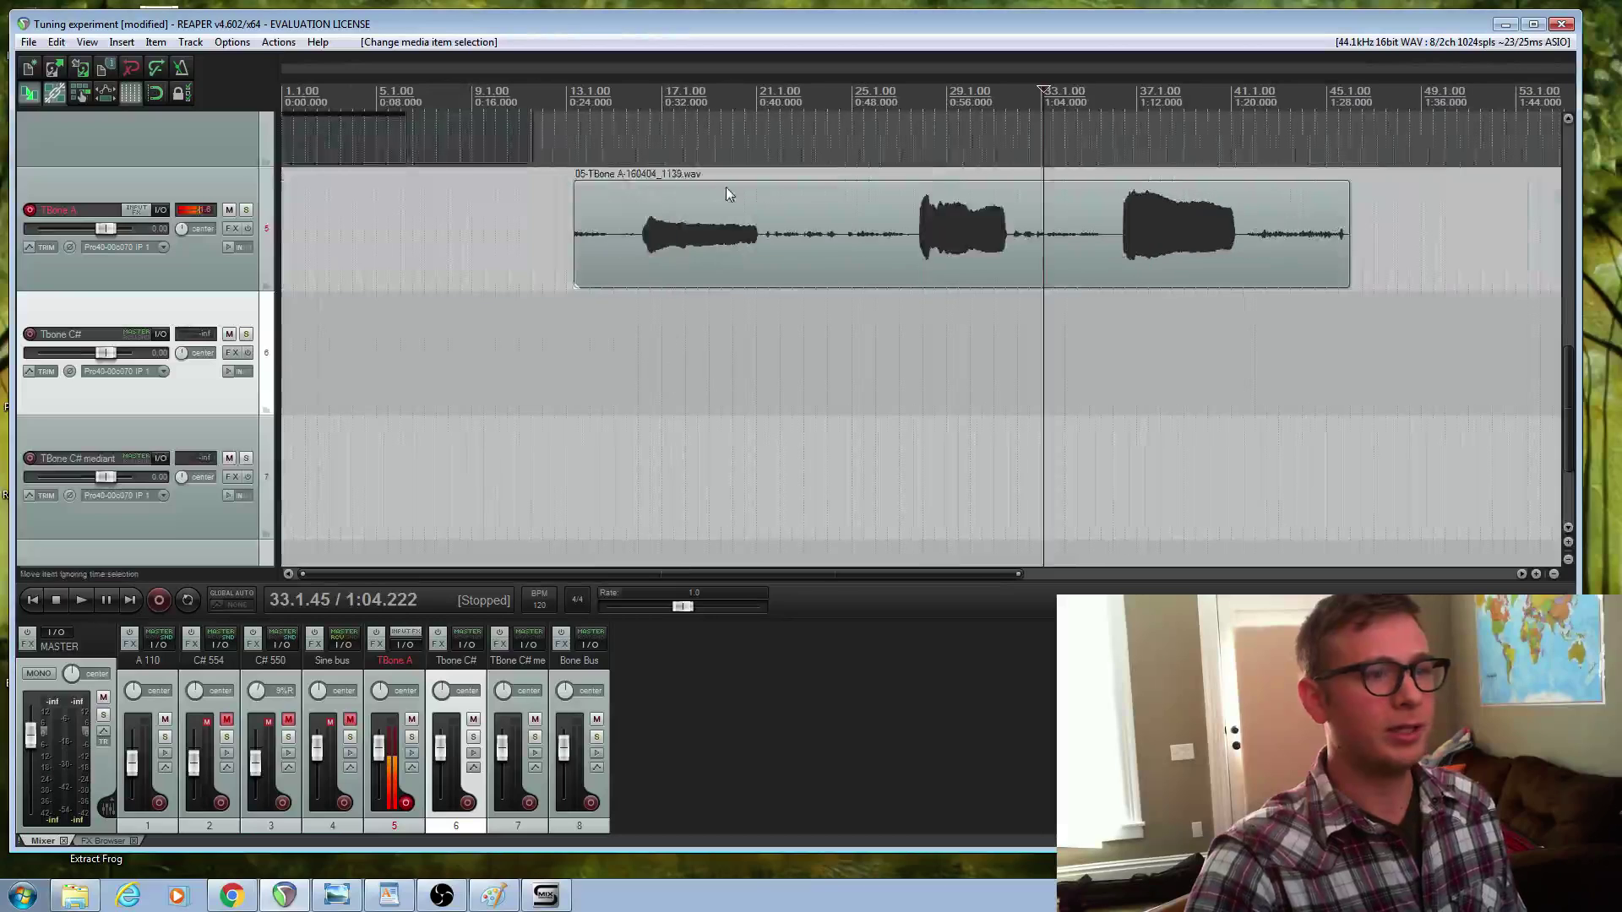
pyautogui.click(839, 228)
pyautogui.rightClick(841, 229)
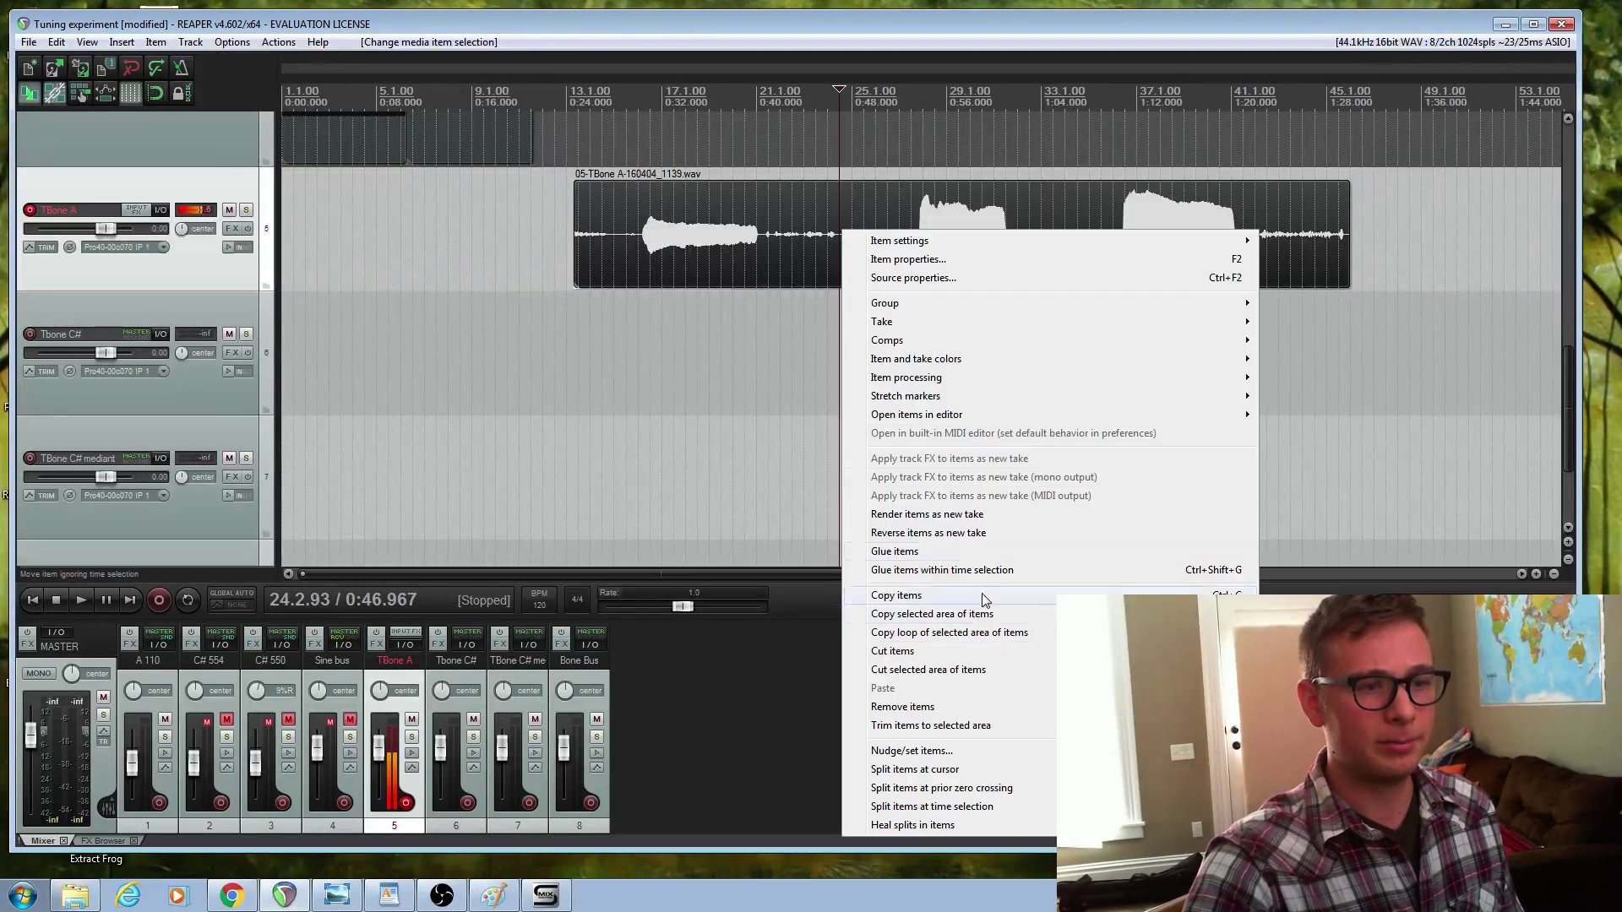
pyautogui.click(915, 768)
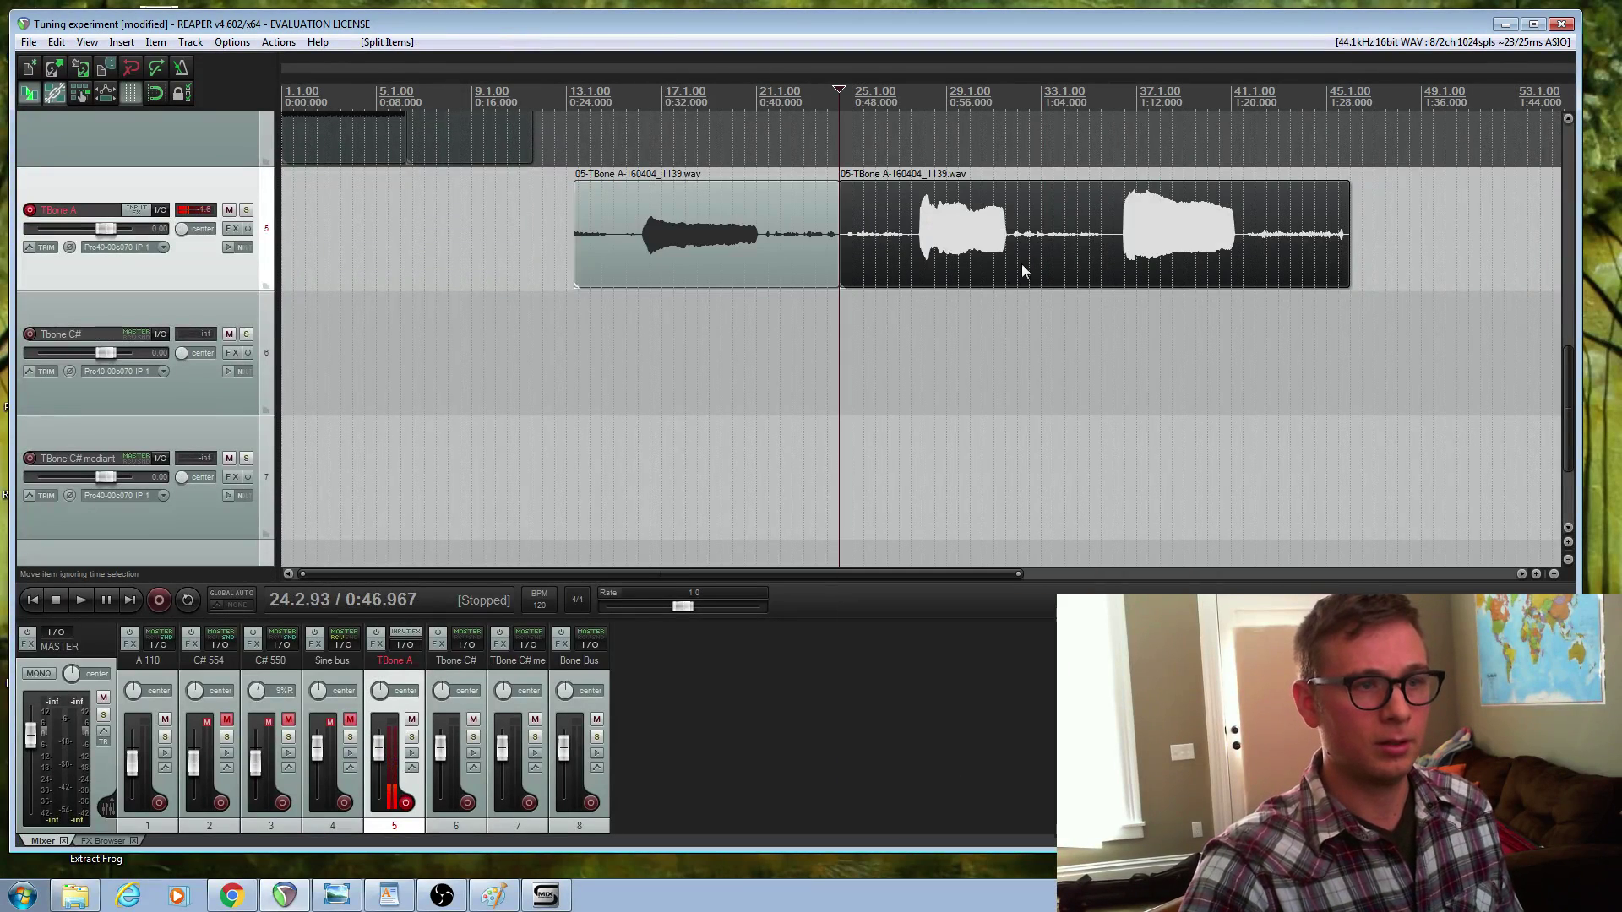
pyautogui.click(1057, 224)
pyautogui.rightClick(1058, 220)
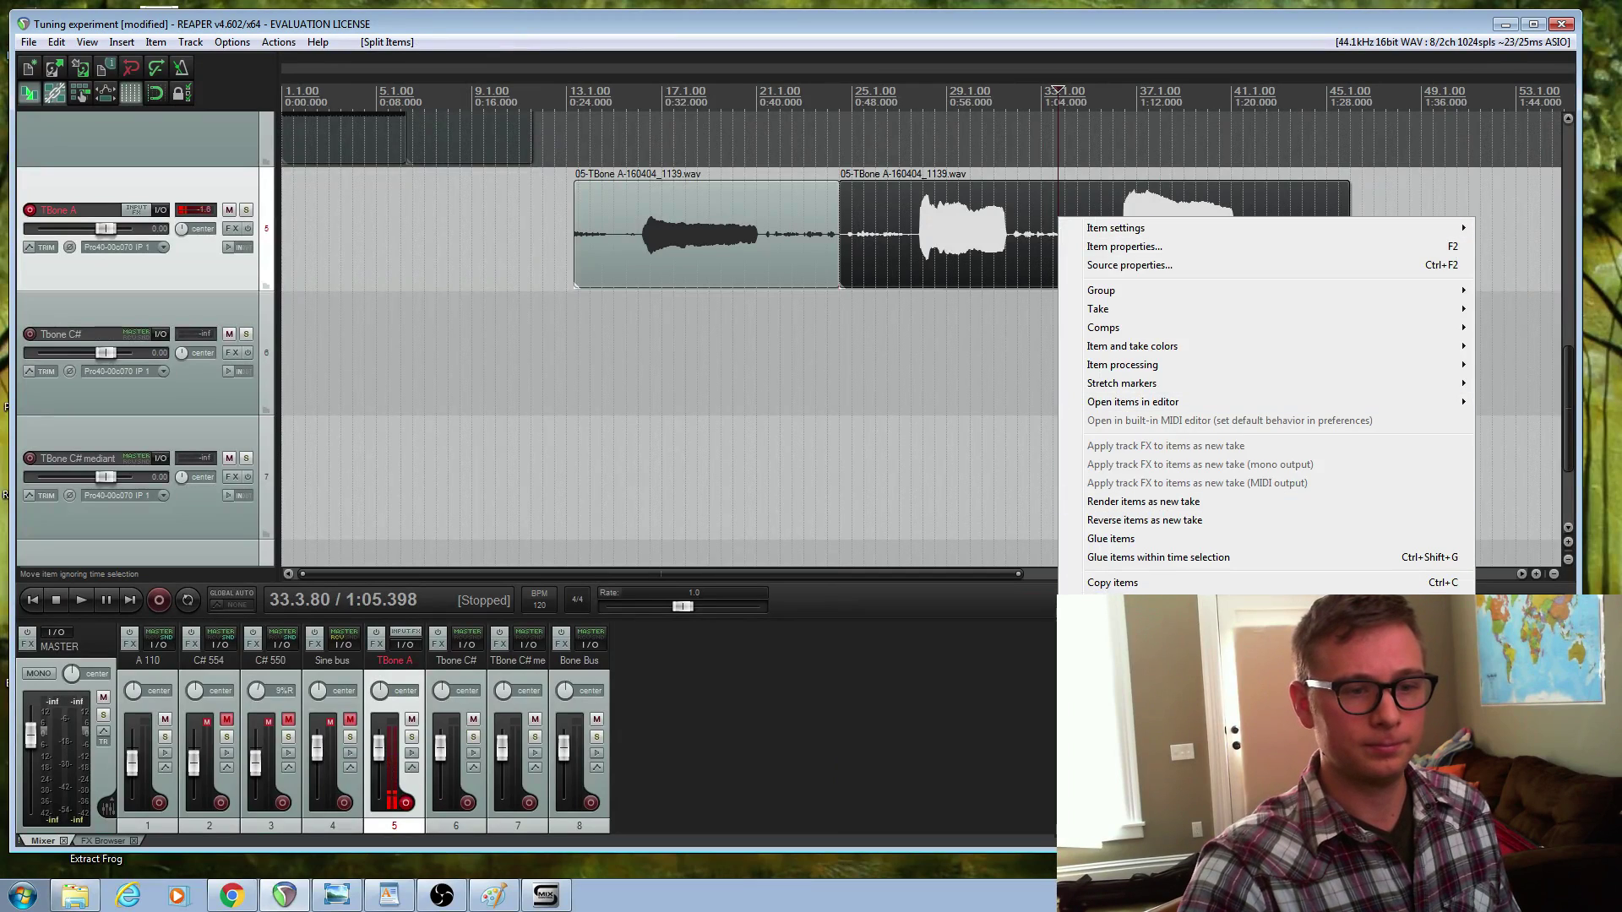
pyautogui.press('s')
# Step: Move the second note's item to the TBone C# track and the third to TBone C# mediant, roughly aligned under the first note
pyautogui.moveTo(952, 255); pyautogui.dragTo(666, 397)
pyautogui.moveTo(1163, 252); pyautogui.dragTo(661, 477)
# Step: Solo the TBone A and TBone C# tracks, disarm TBone A for recording, and play both notes from about 0:29.5
pyautogui.click(246, 210)
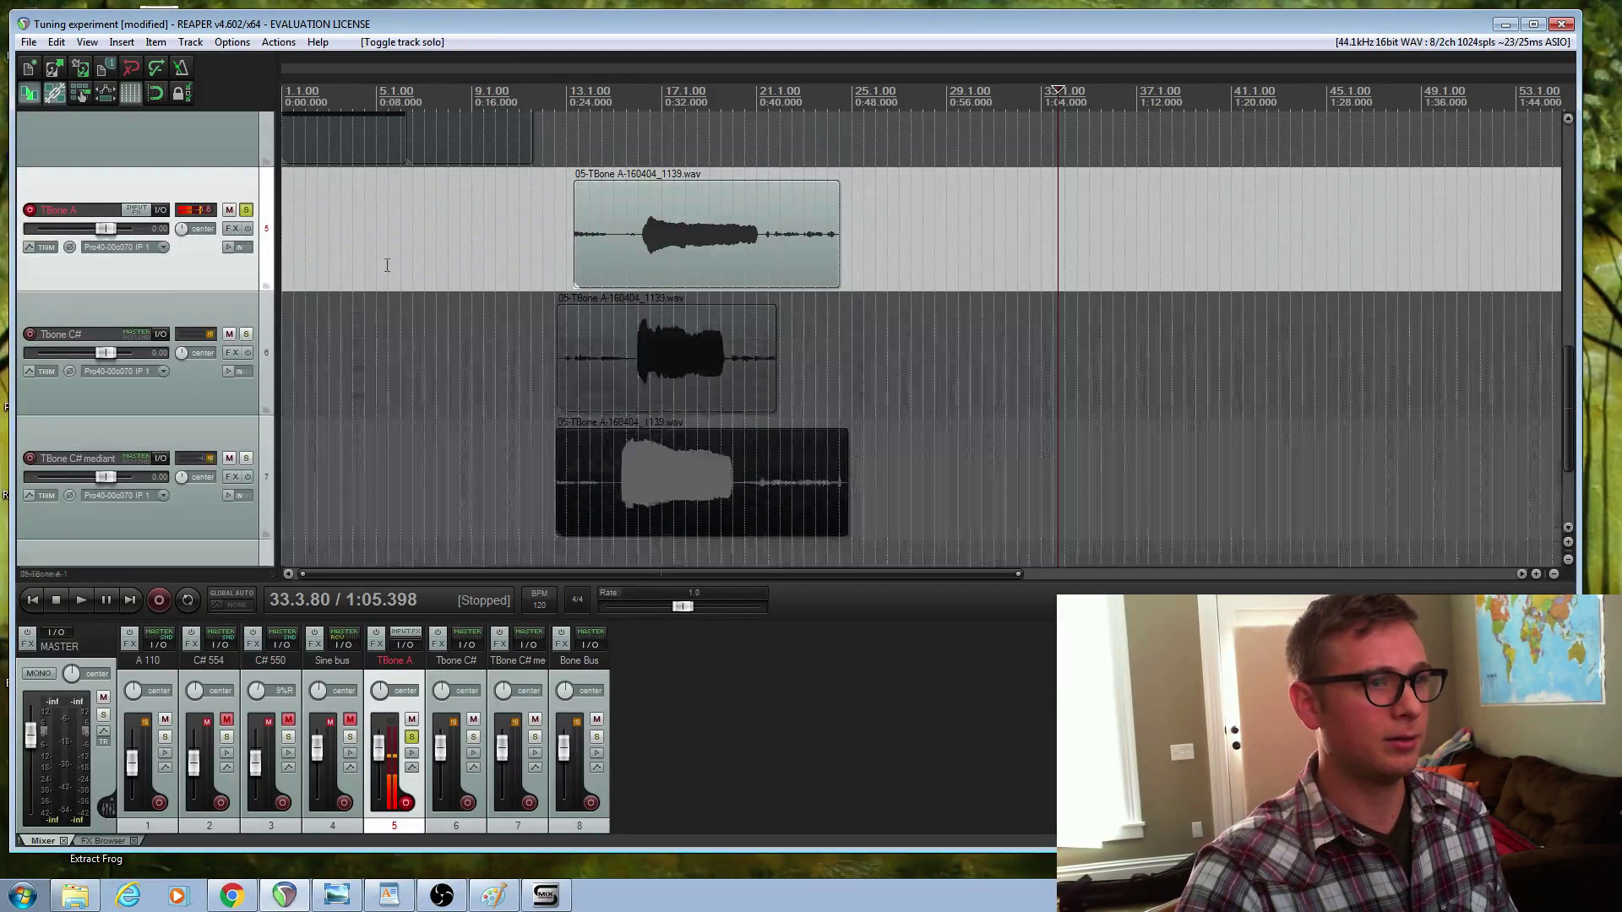
pyautogui.click(632, 213)
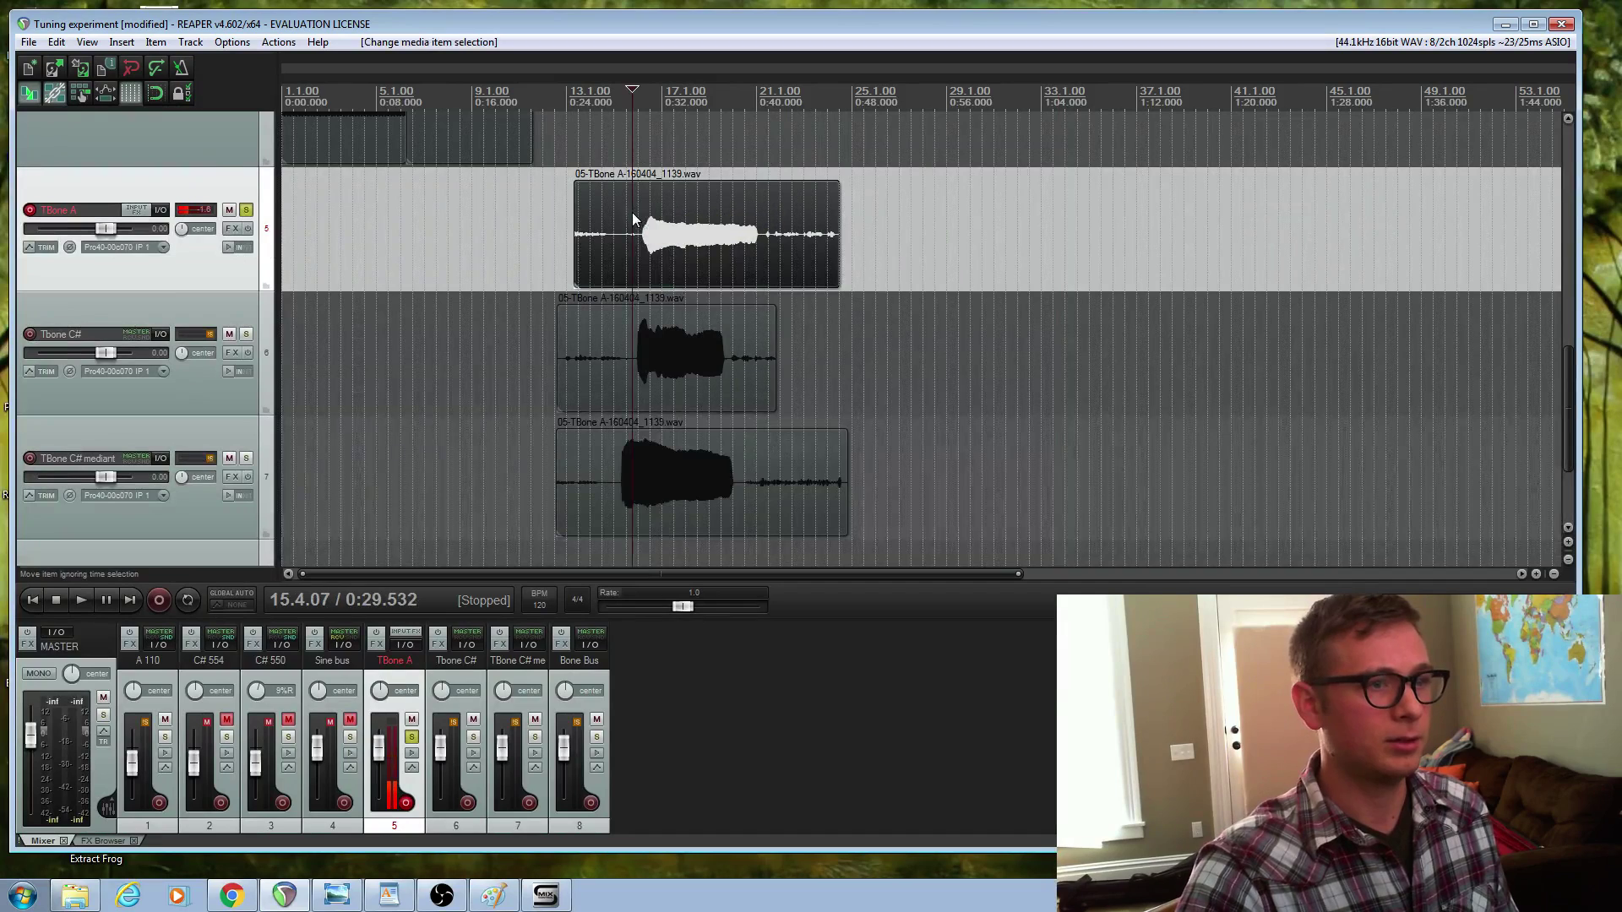
pyautogui.click(246, 335)
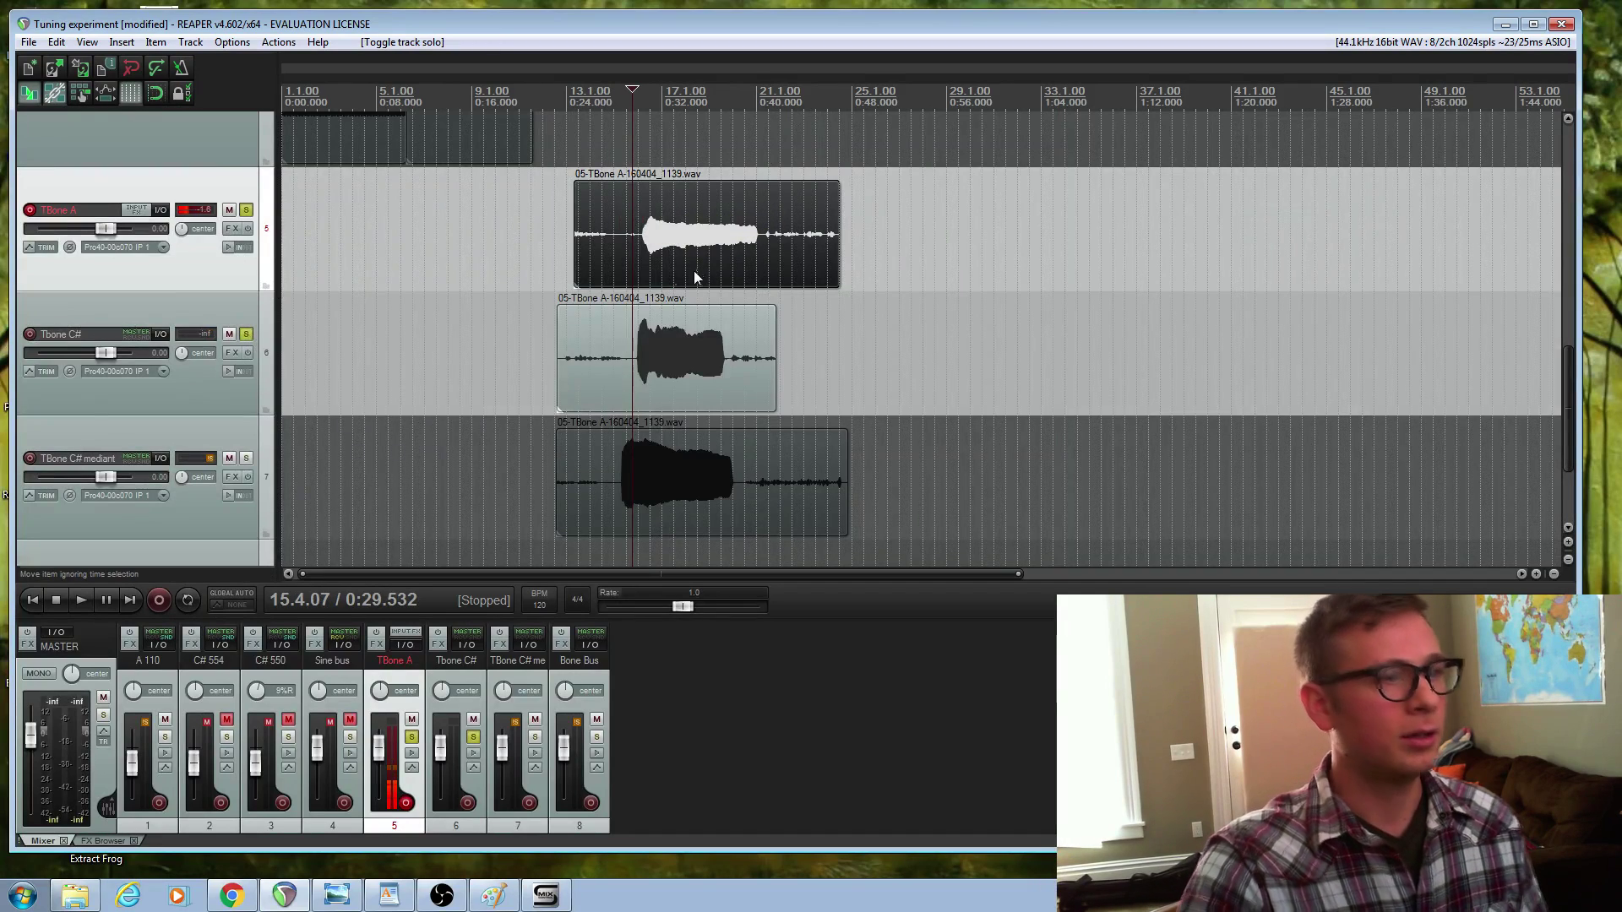
pyautogui.click(30, 209)
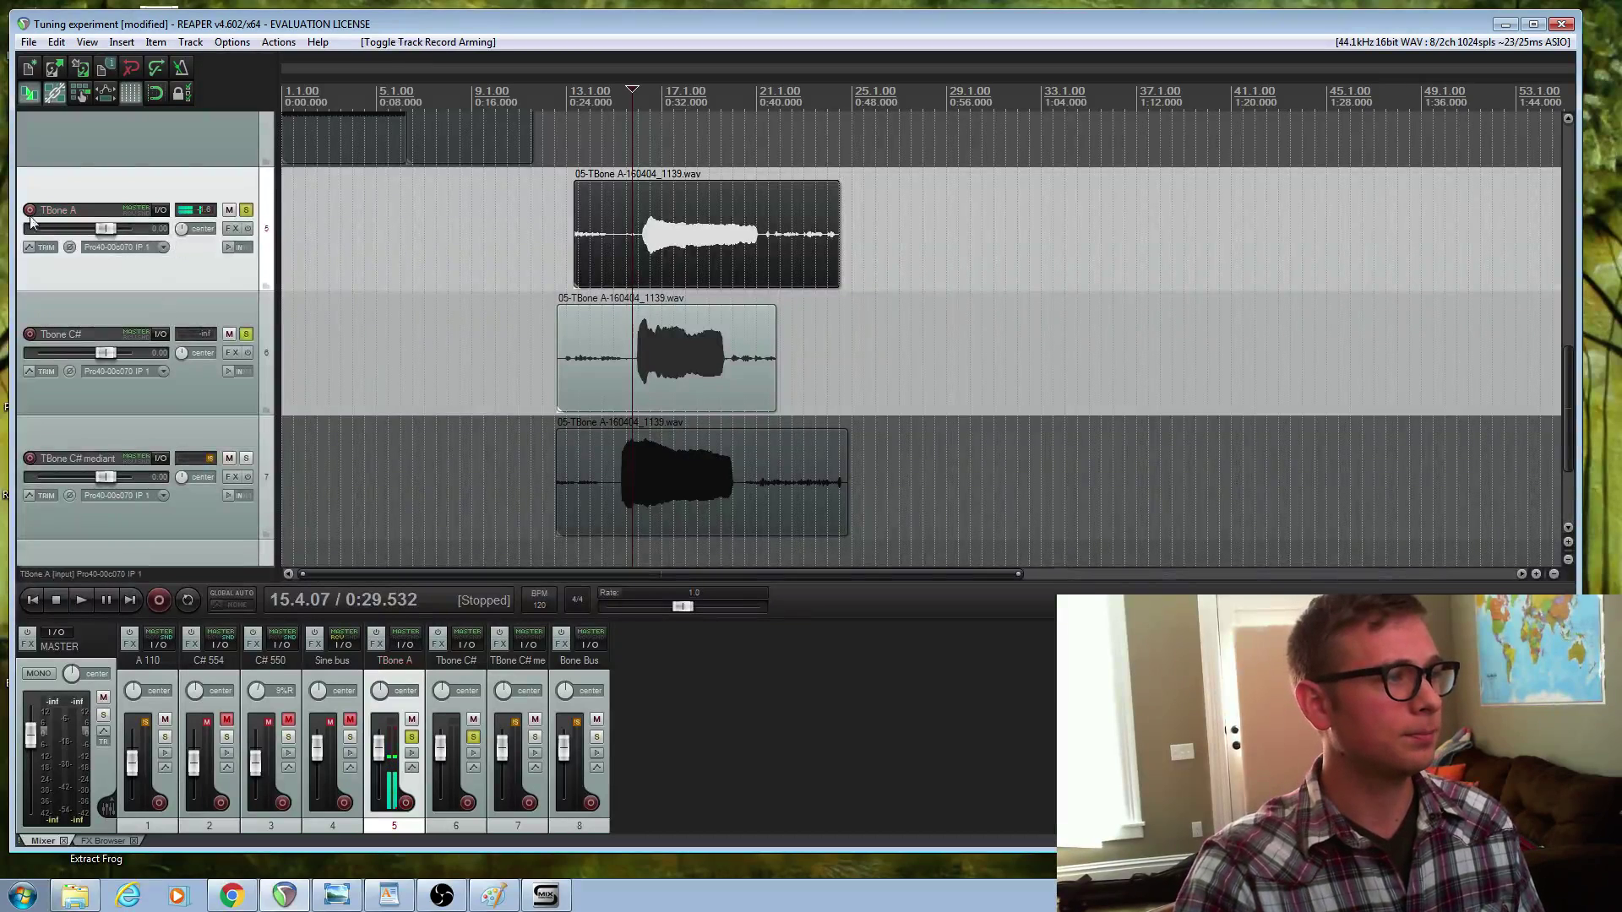
pyautogui.press('space')
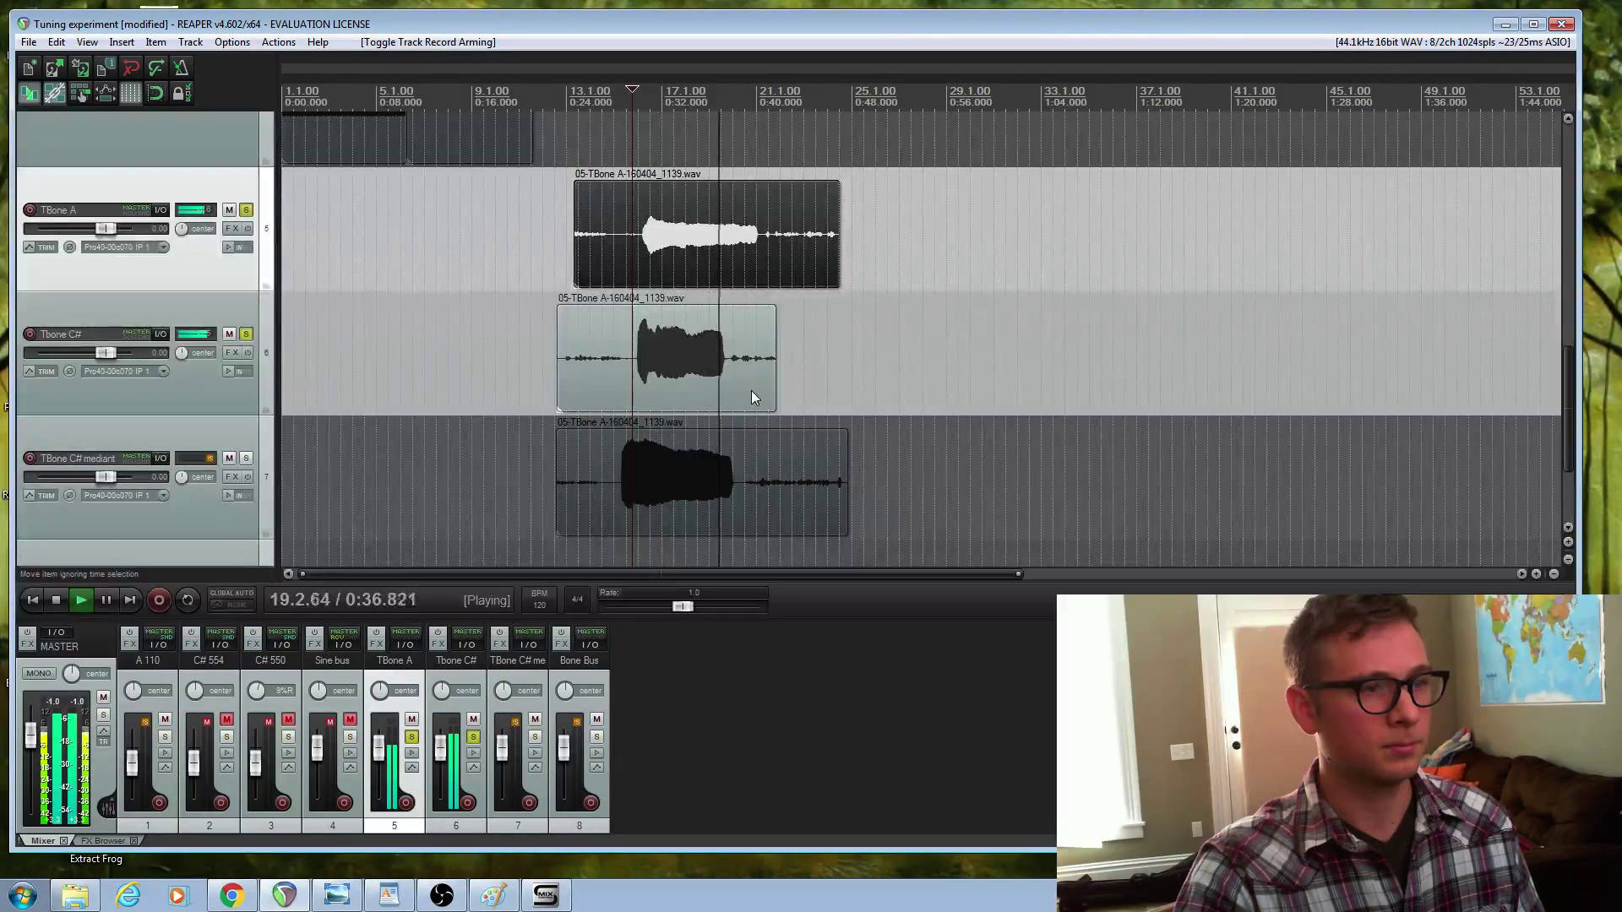
pyautogui.press('space')
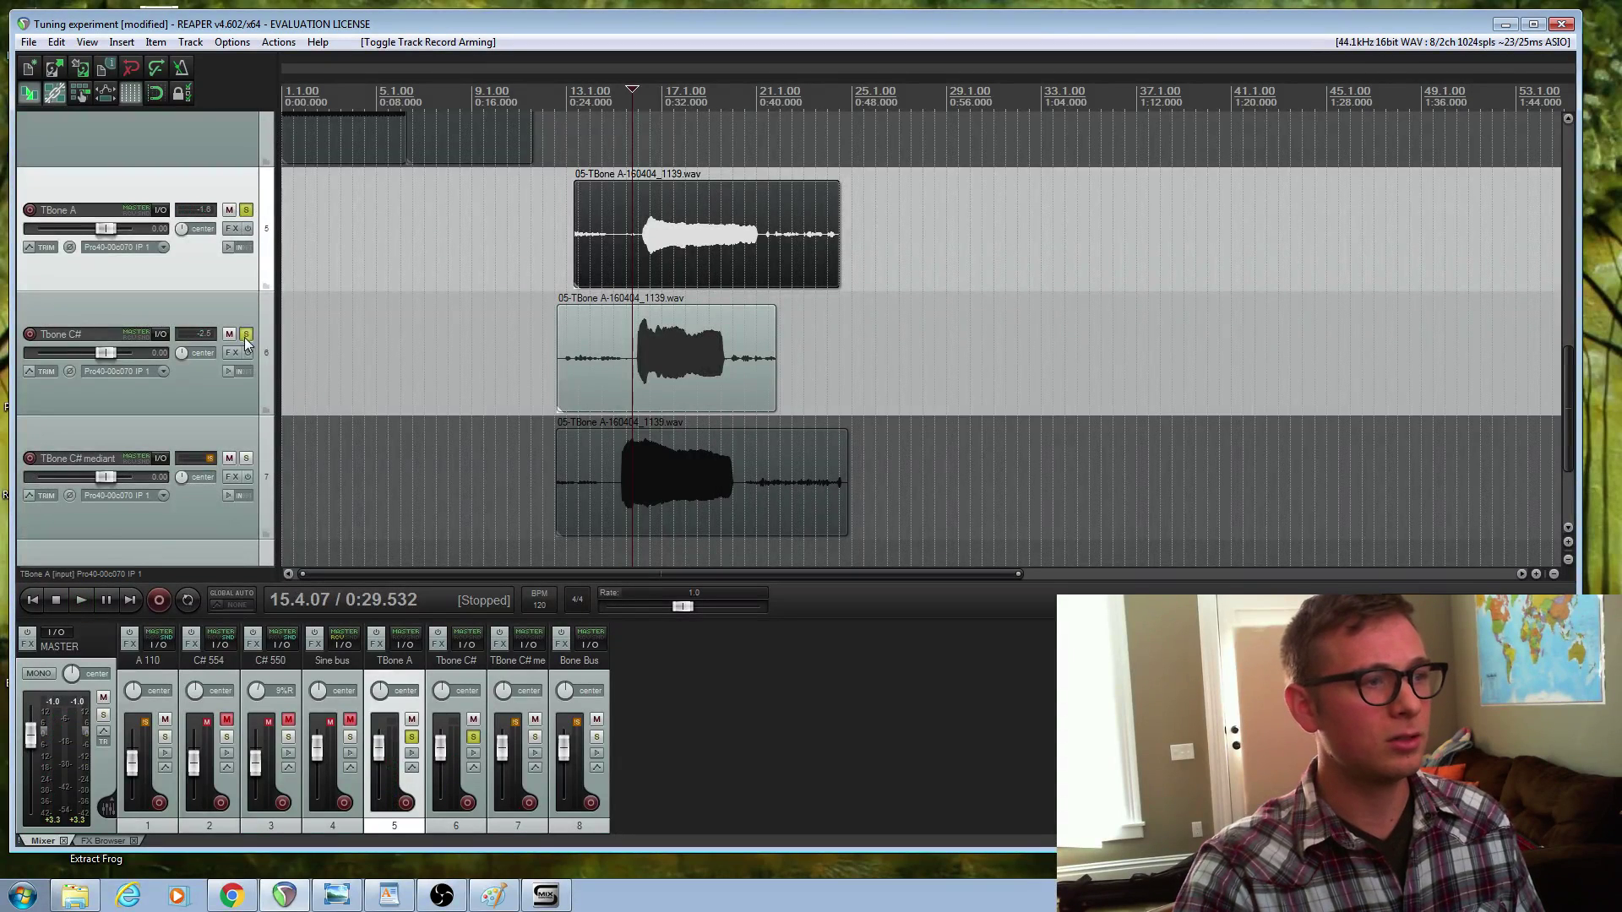
# Step: Solo TBone C# mediant in place of TBone C# and play it together with TBone A
pyautogui.click(246, 458)
pyautogui.click(246, 334)
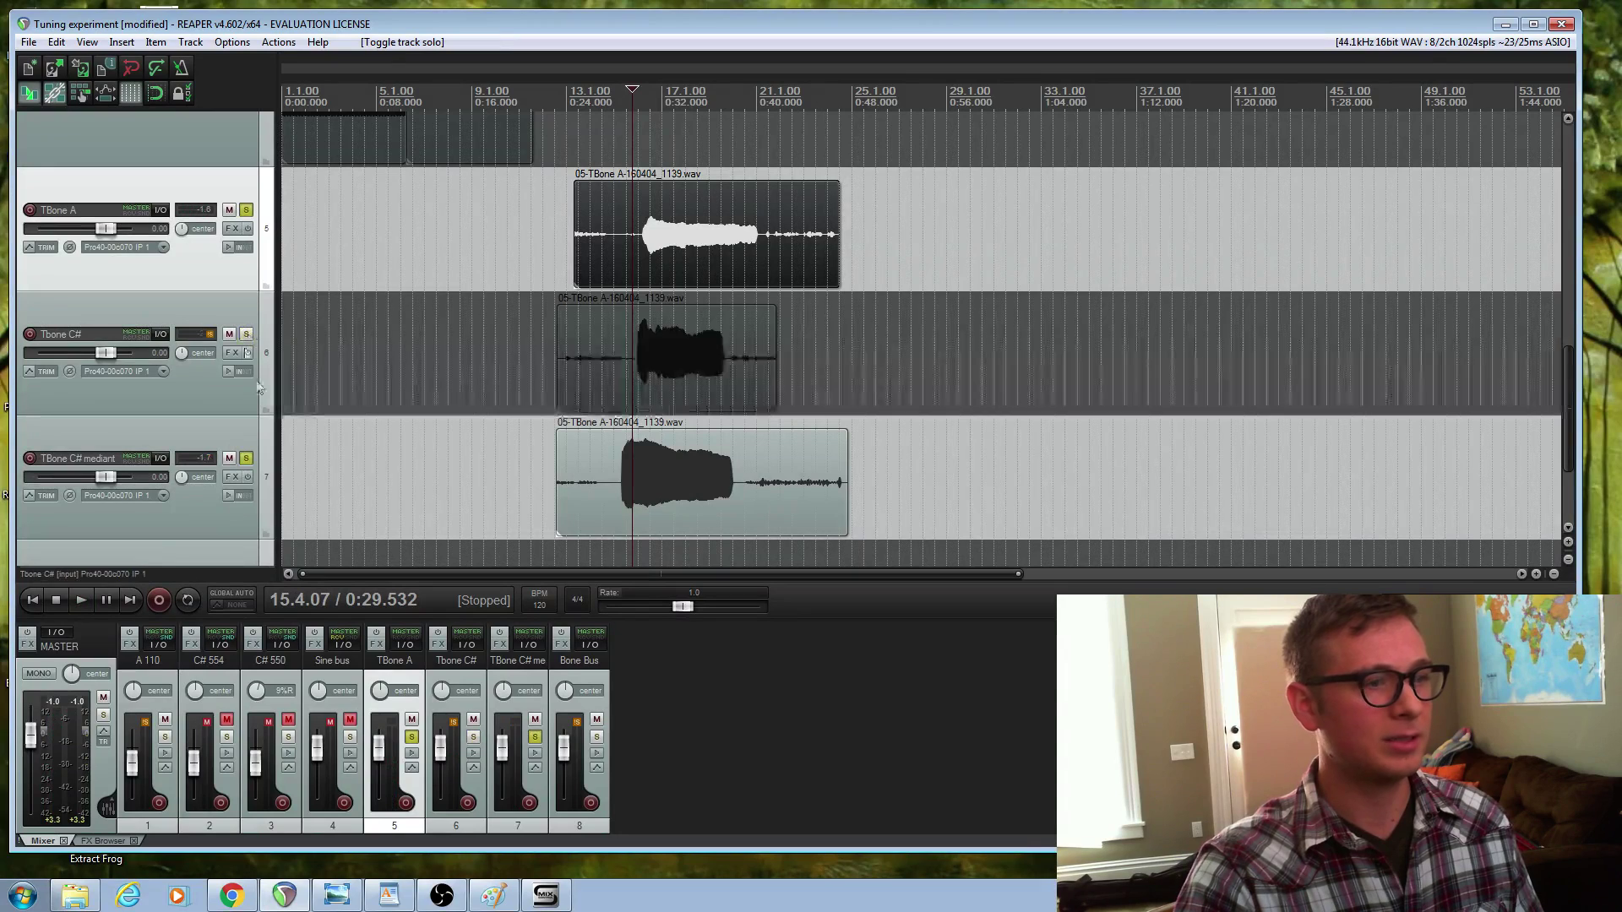
pyautogui.press('space')
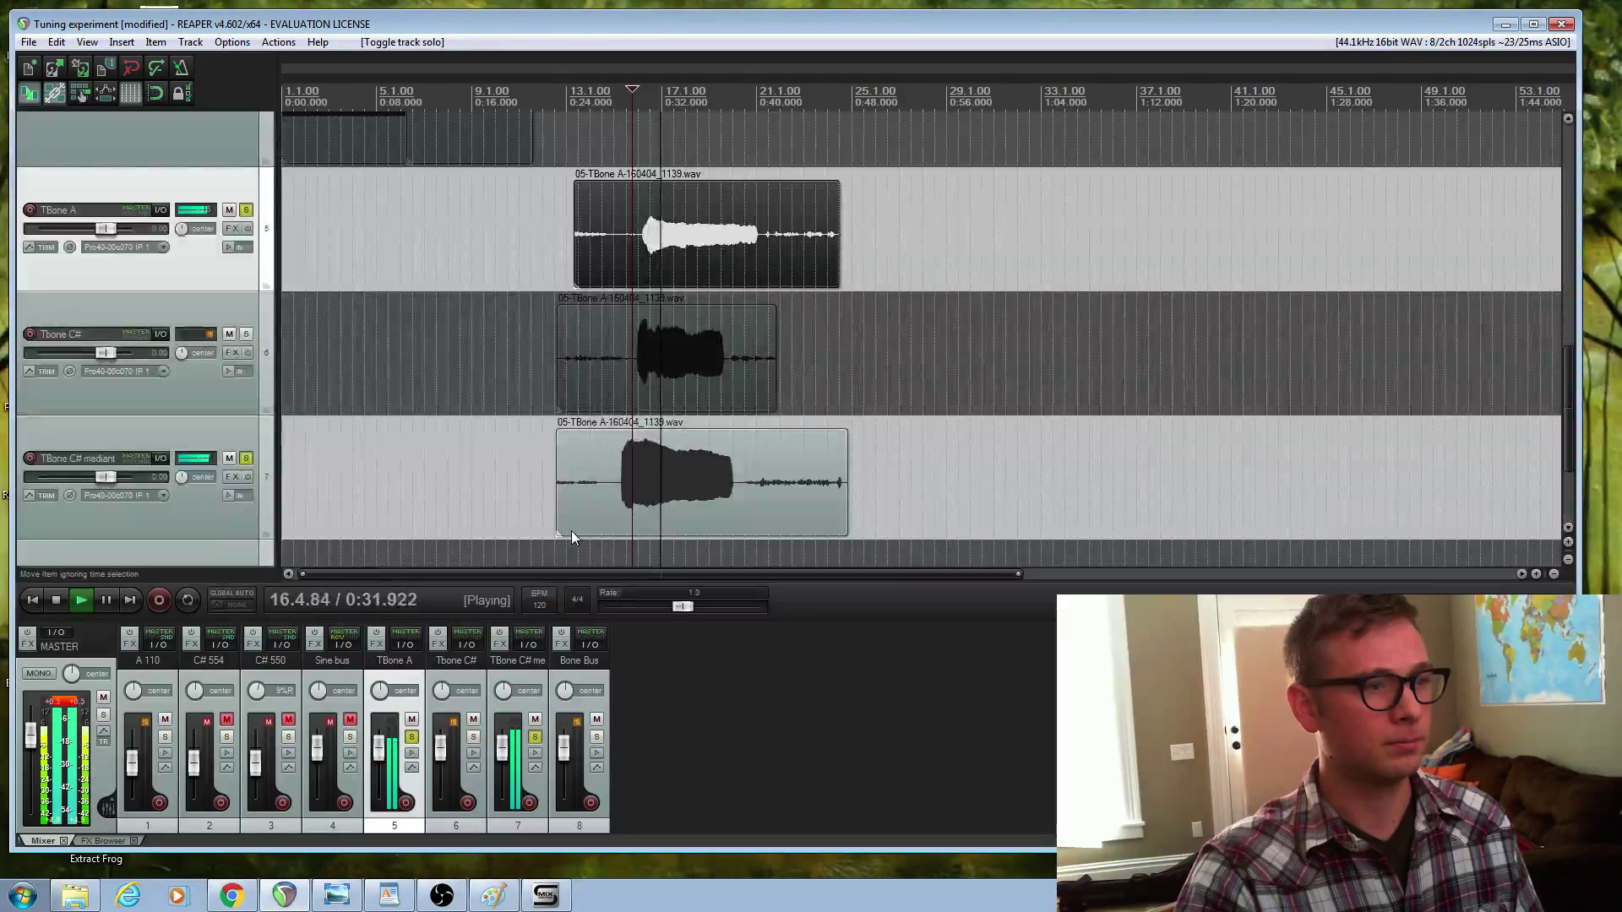
# Step: Lower the TBone C# mediant volume to about -5.4 dB and TBone A to about -2.4 dB during playback, then stop
pyautogui.moveTo(501, 747); pyautogui.dragTo(501, 754)
pyautogui.moveTo(379, 755); pyautogui.dragTo(382, 758)
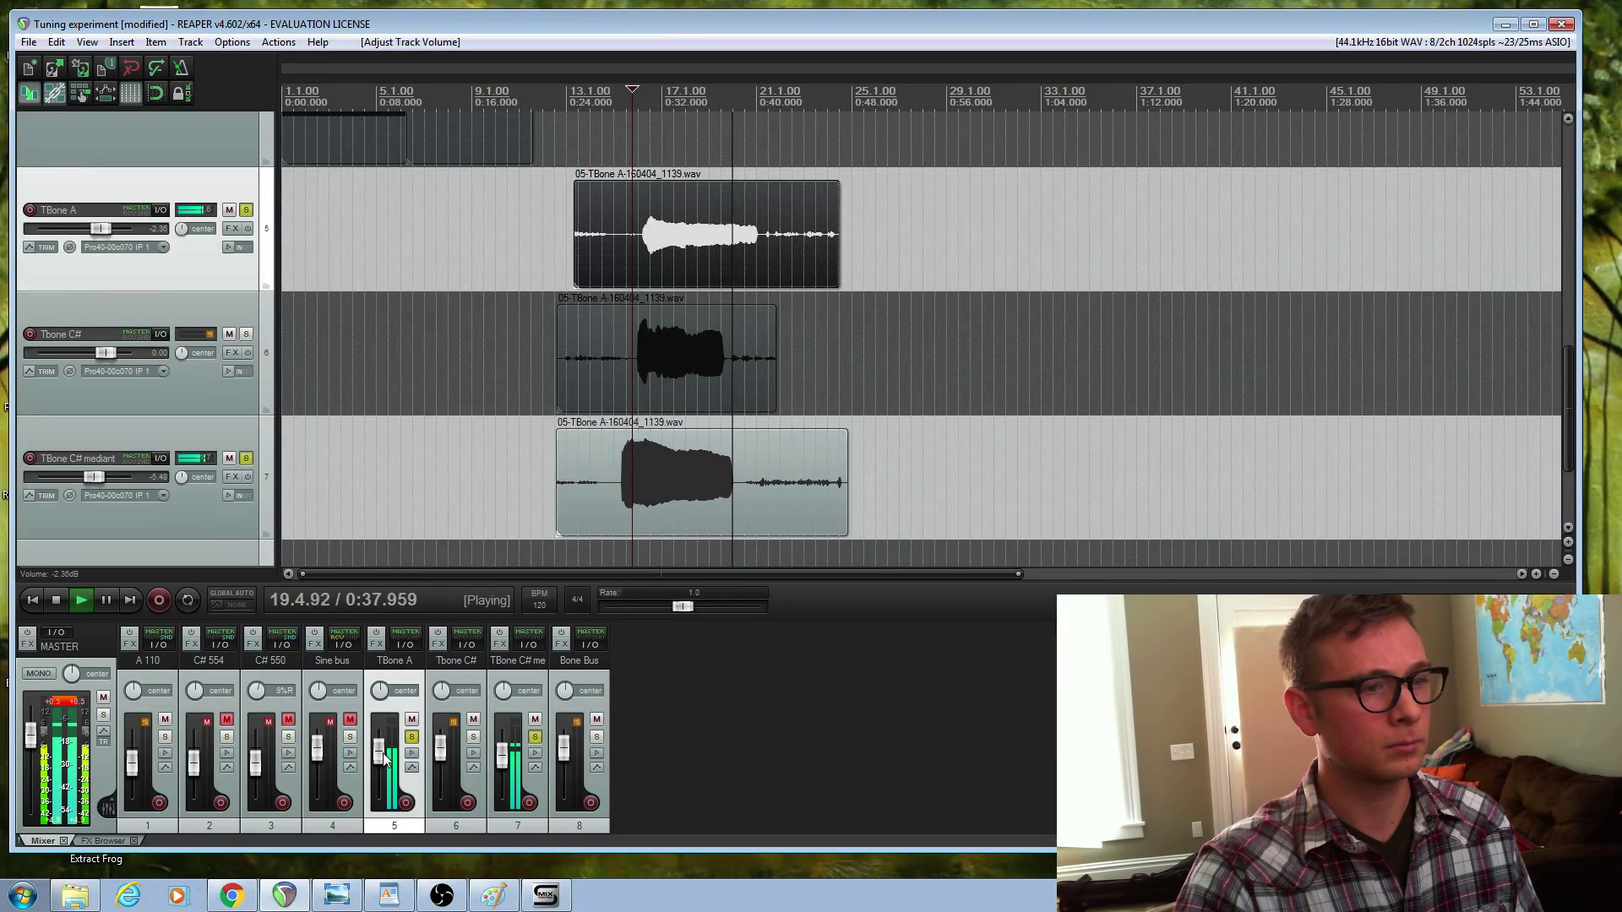
pyautogui.press('space')
# Step: Shift the TBone C# mediant item slightly later to align with the TBone A note, and play both from about 0:31.7
pyautogui.moveTo(687, 524); pyautogui.dragTo(683, 496)
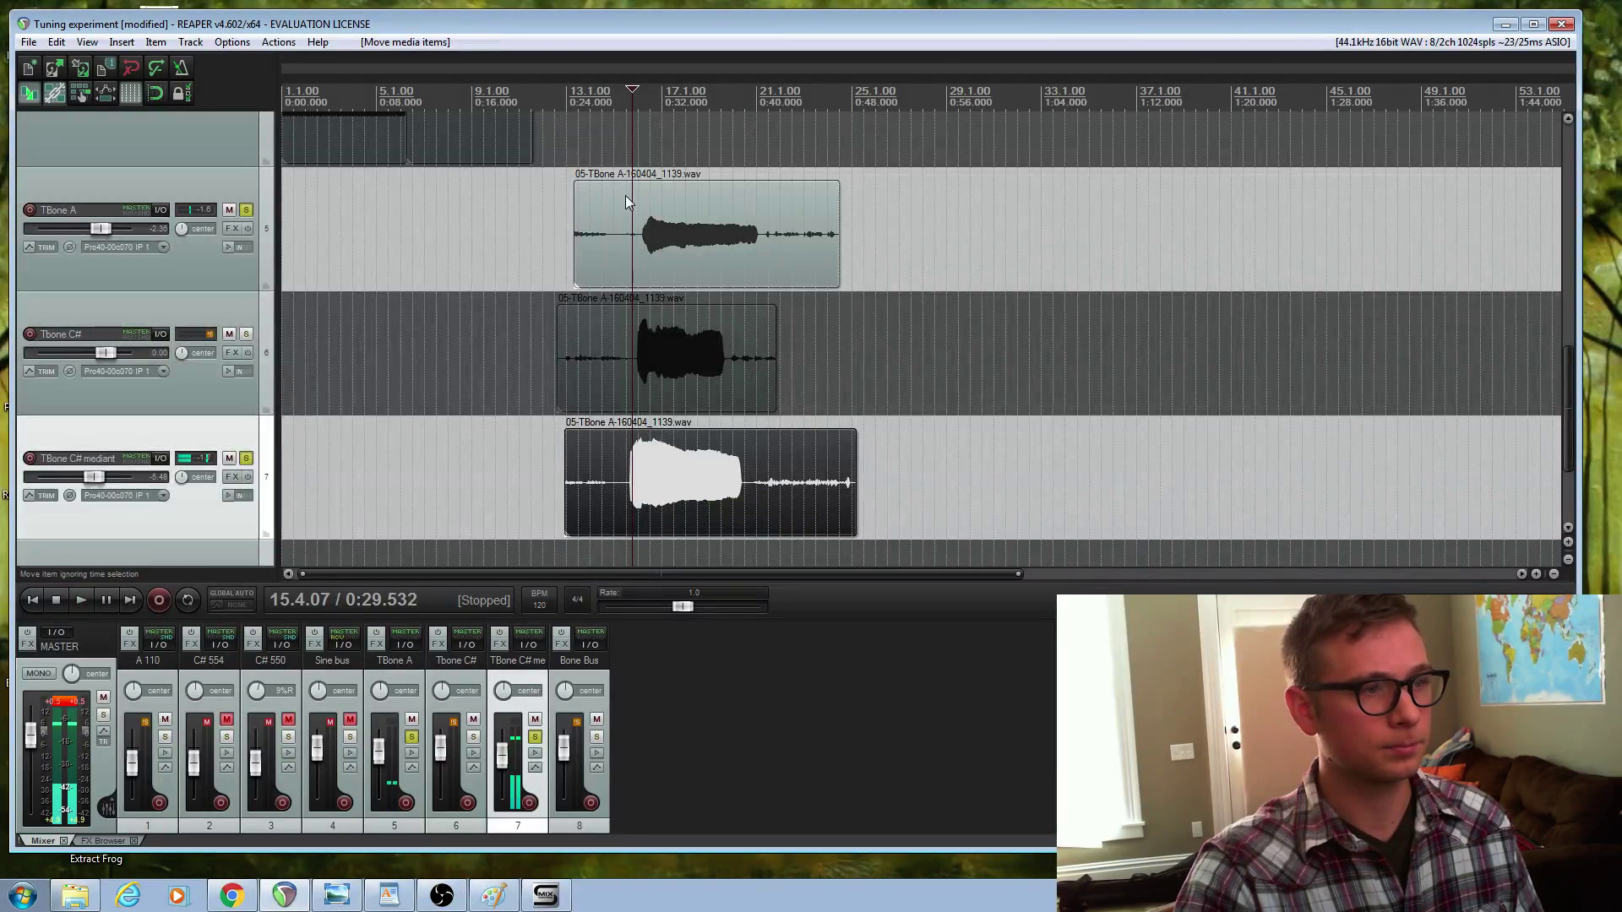
pyautogui.click(660, 236)
pyautogui.press('space')
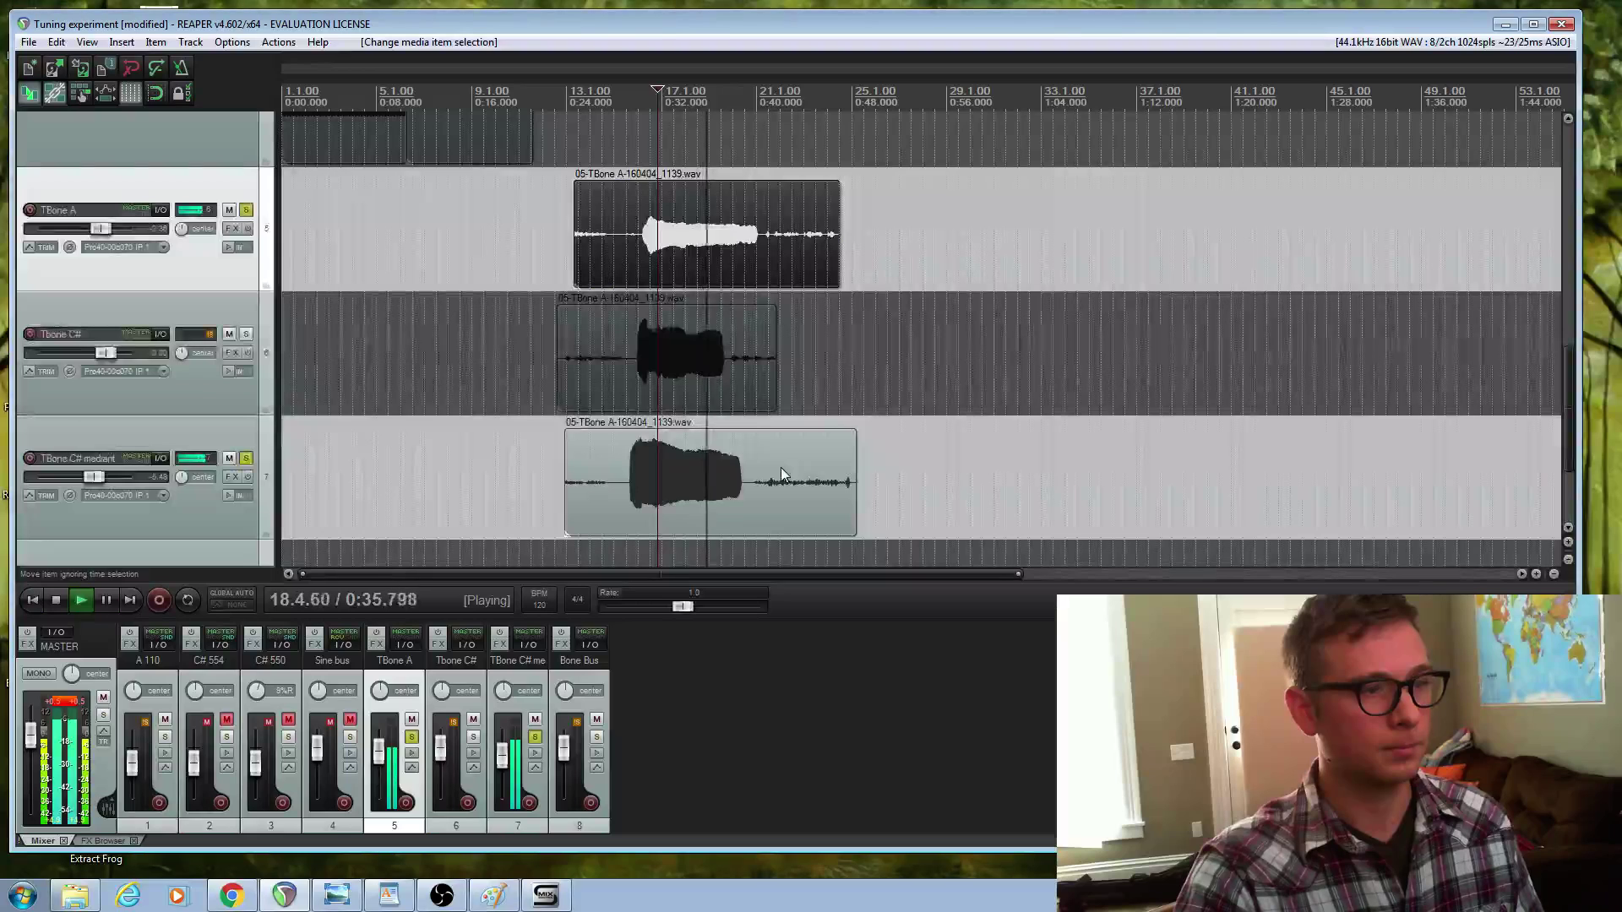
pyautogui.press('space')
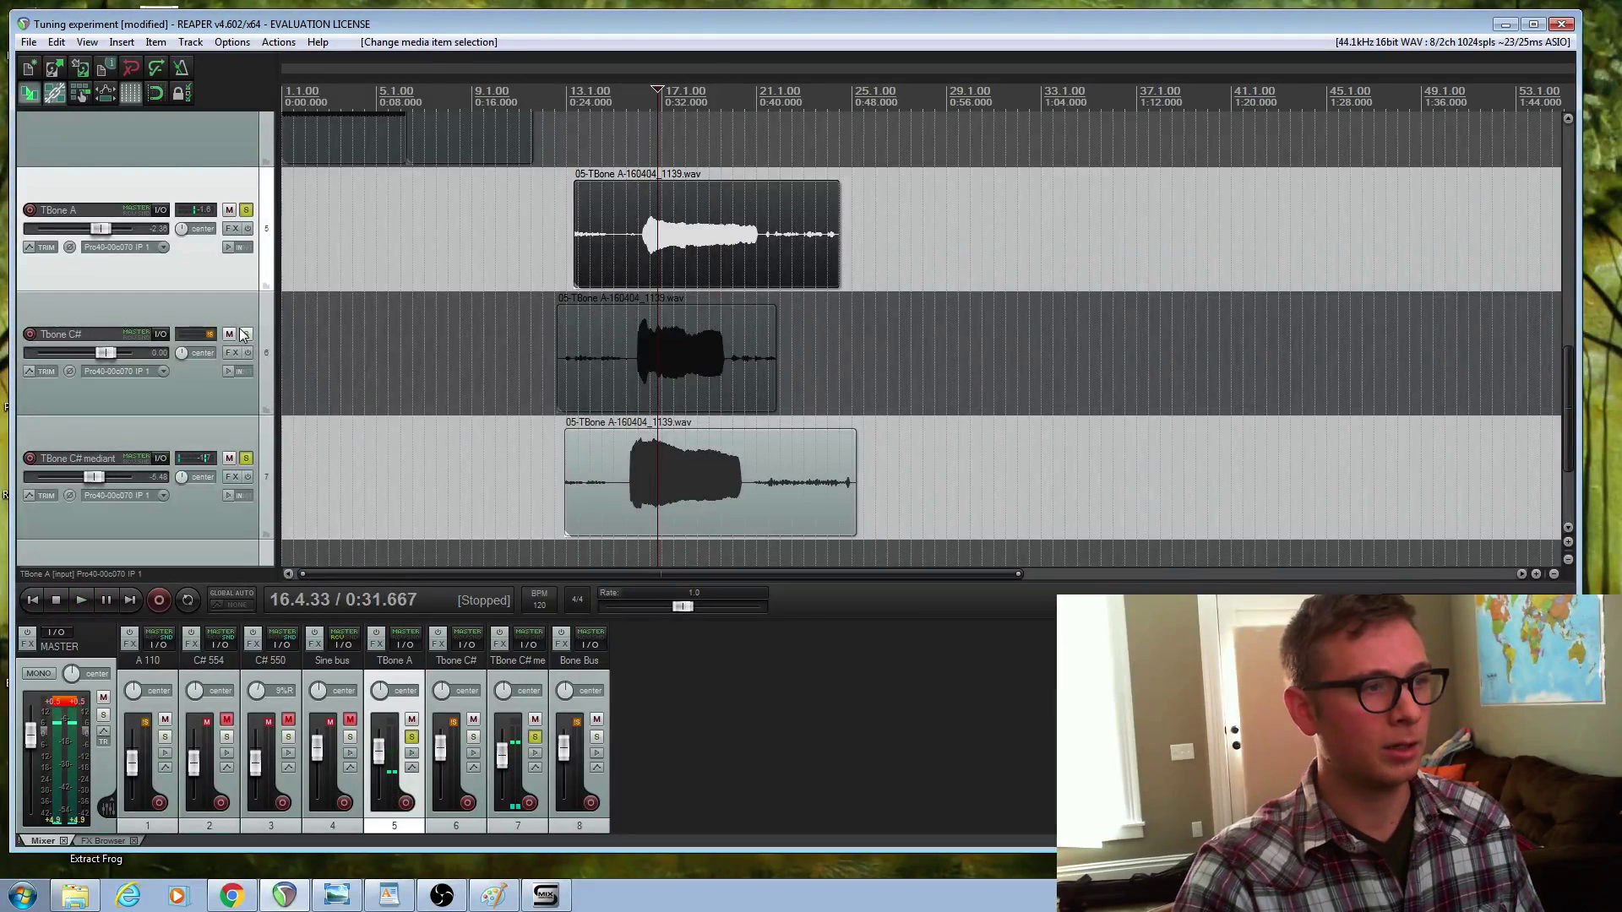
# Step: Solo TBone C# in place of TBone C# mediant and play it with TBone A from the same position
pyautogui.click(246, 333)
pyautogui.click(246, 458)
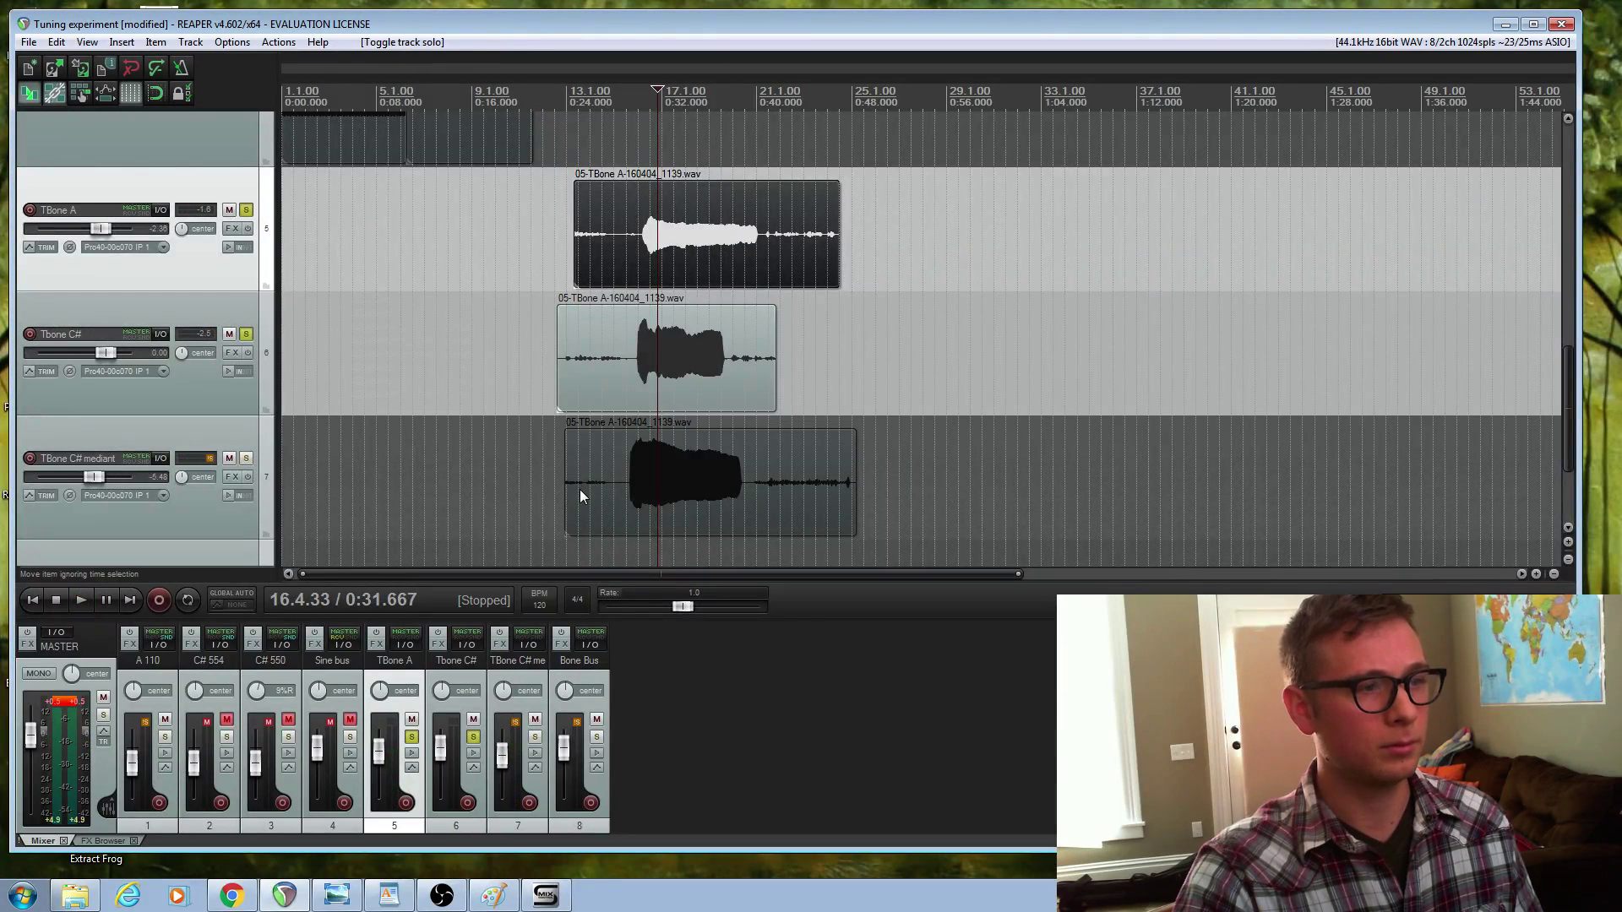
pyautogui.press('space')
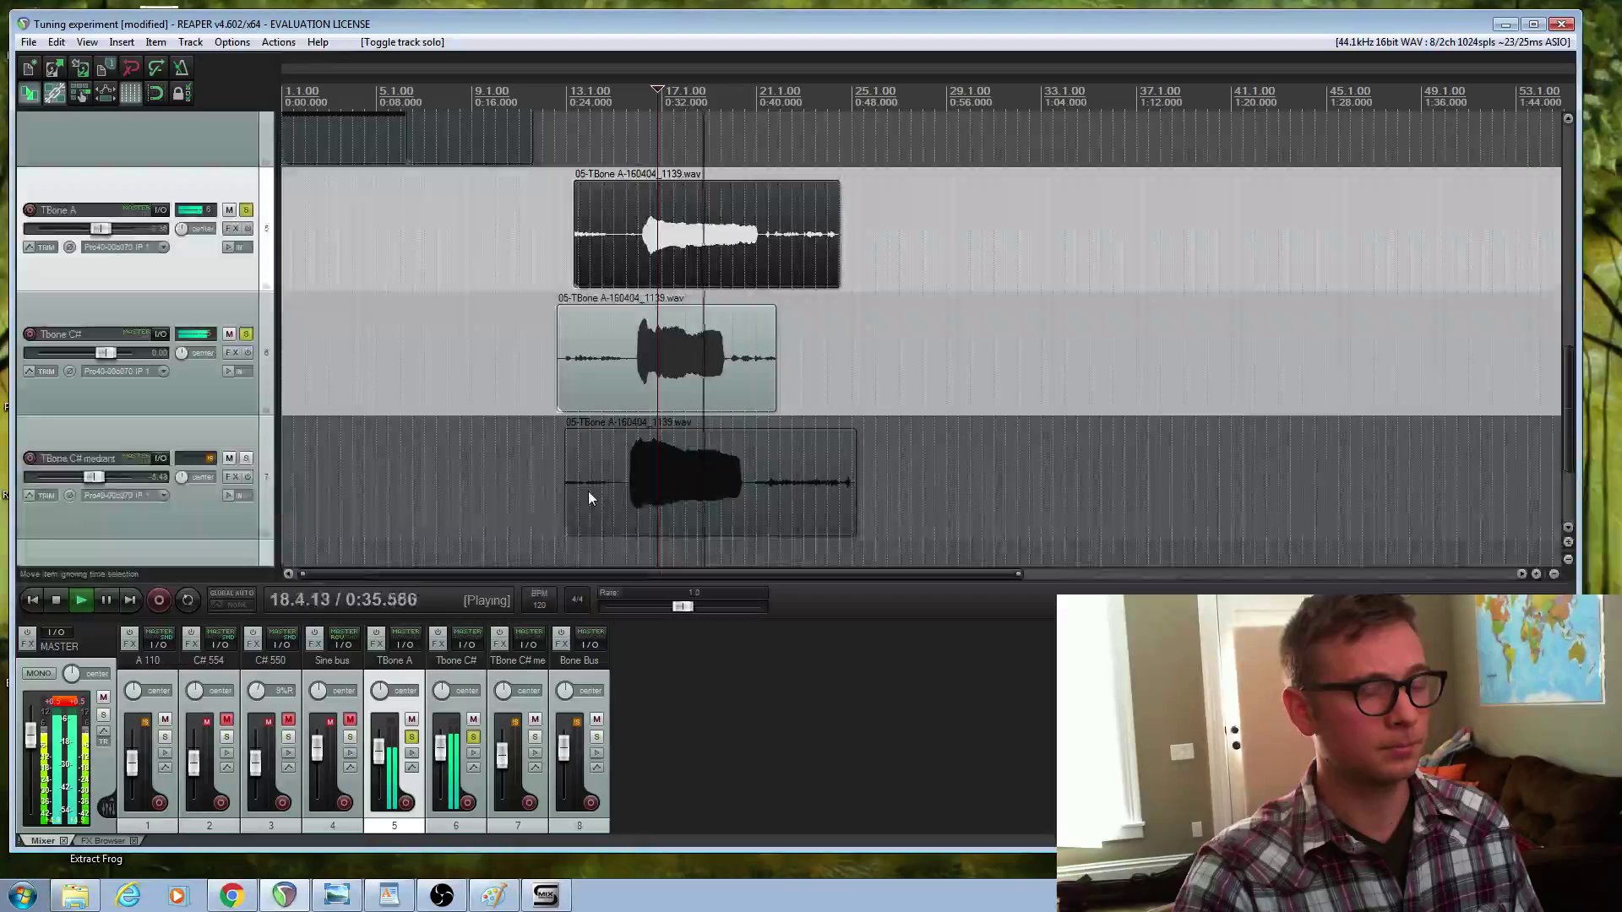
pyautogui.press('space')
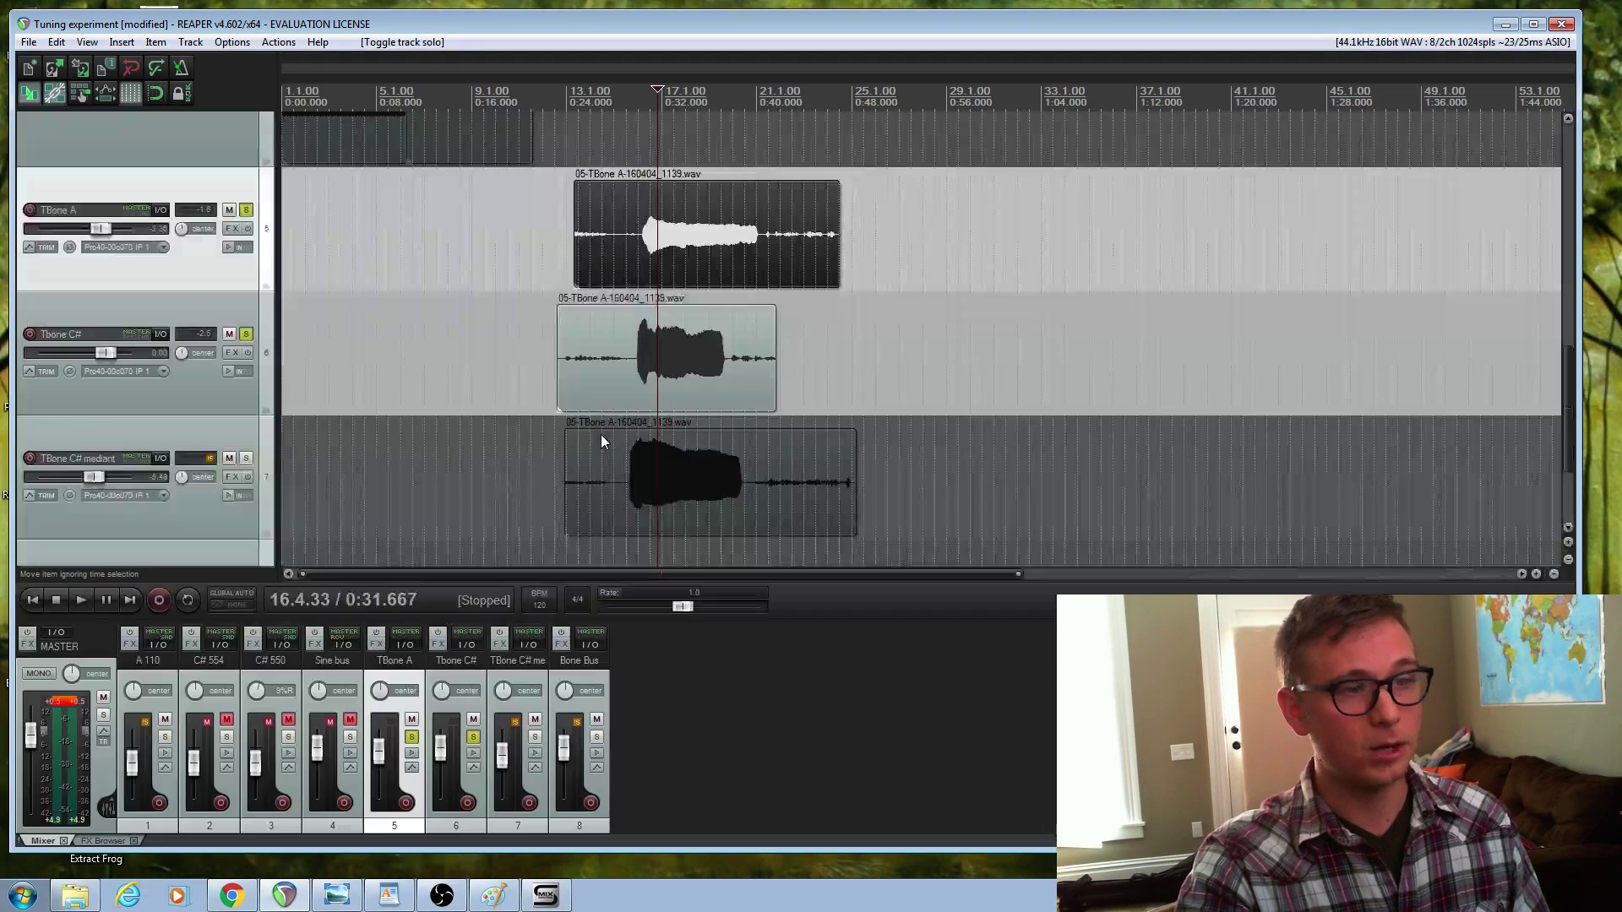
# Step: Compare the two thirds against TBone A during playback by alternating the solo between TBone C# and TBone C# mediant
pyautogui.press('space')
pyautogui.click(248, 458)
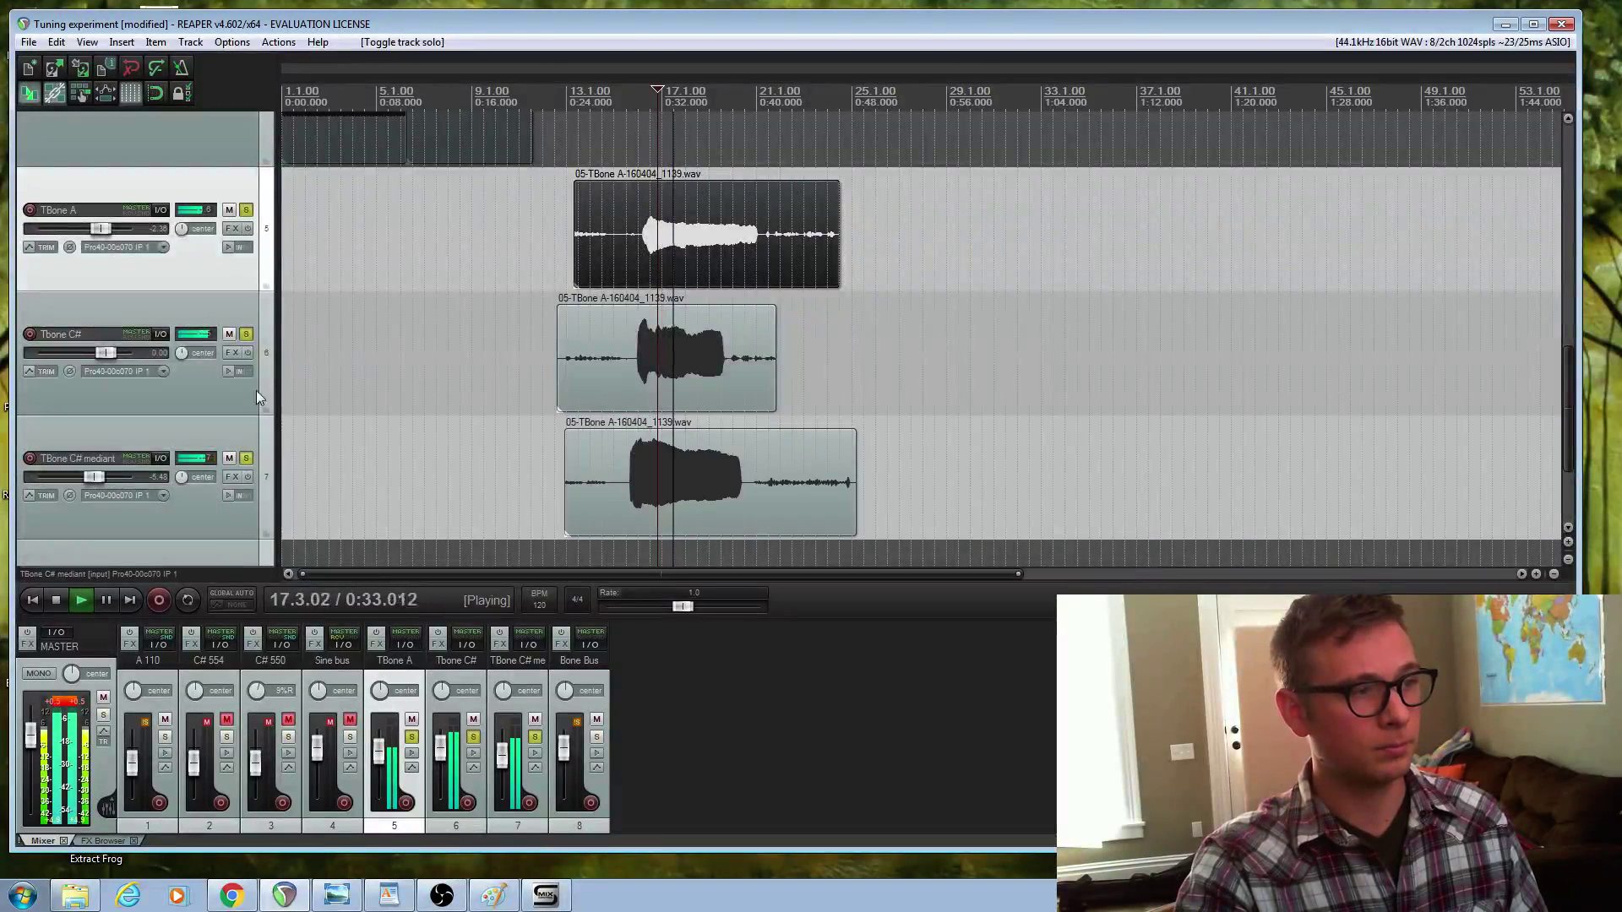
pyautogui.click(246, 335)
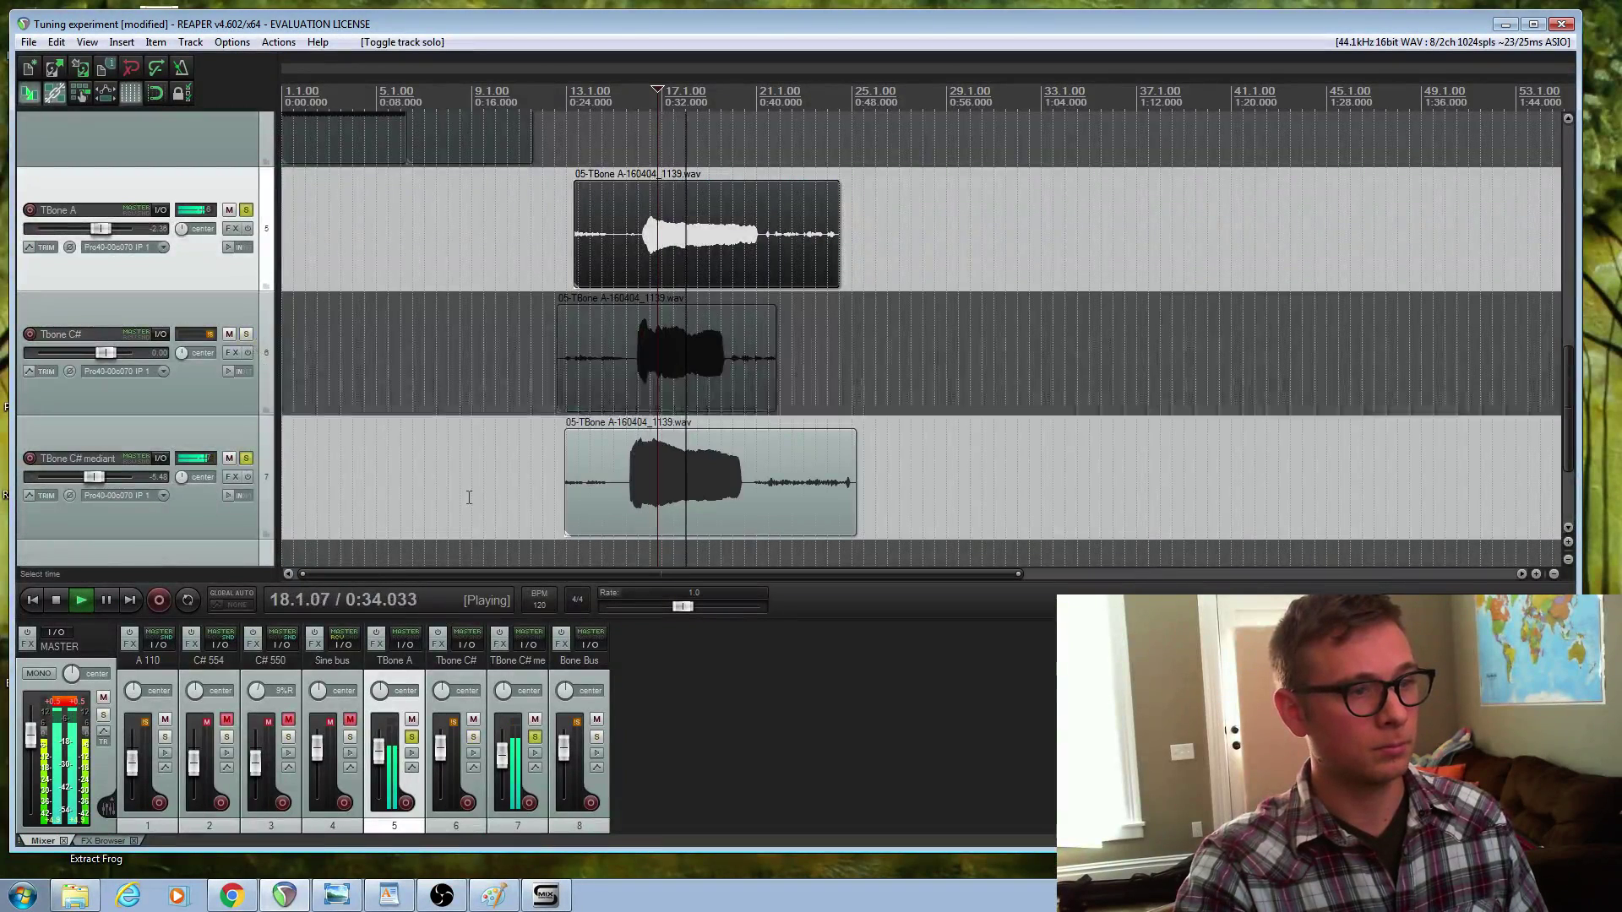
pyautogui.click(246, 457)
pyautogui.click(246, 334)
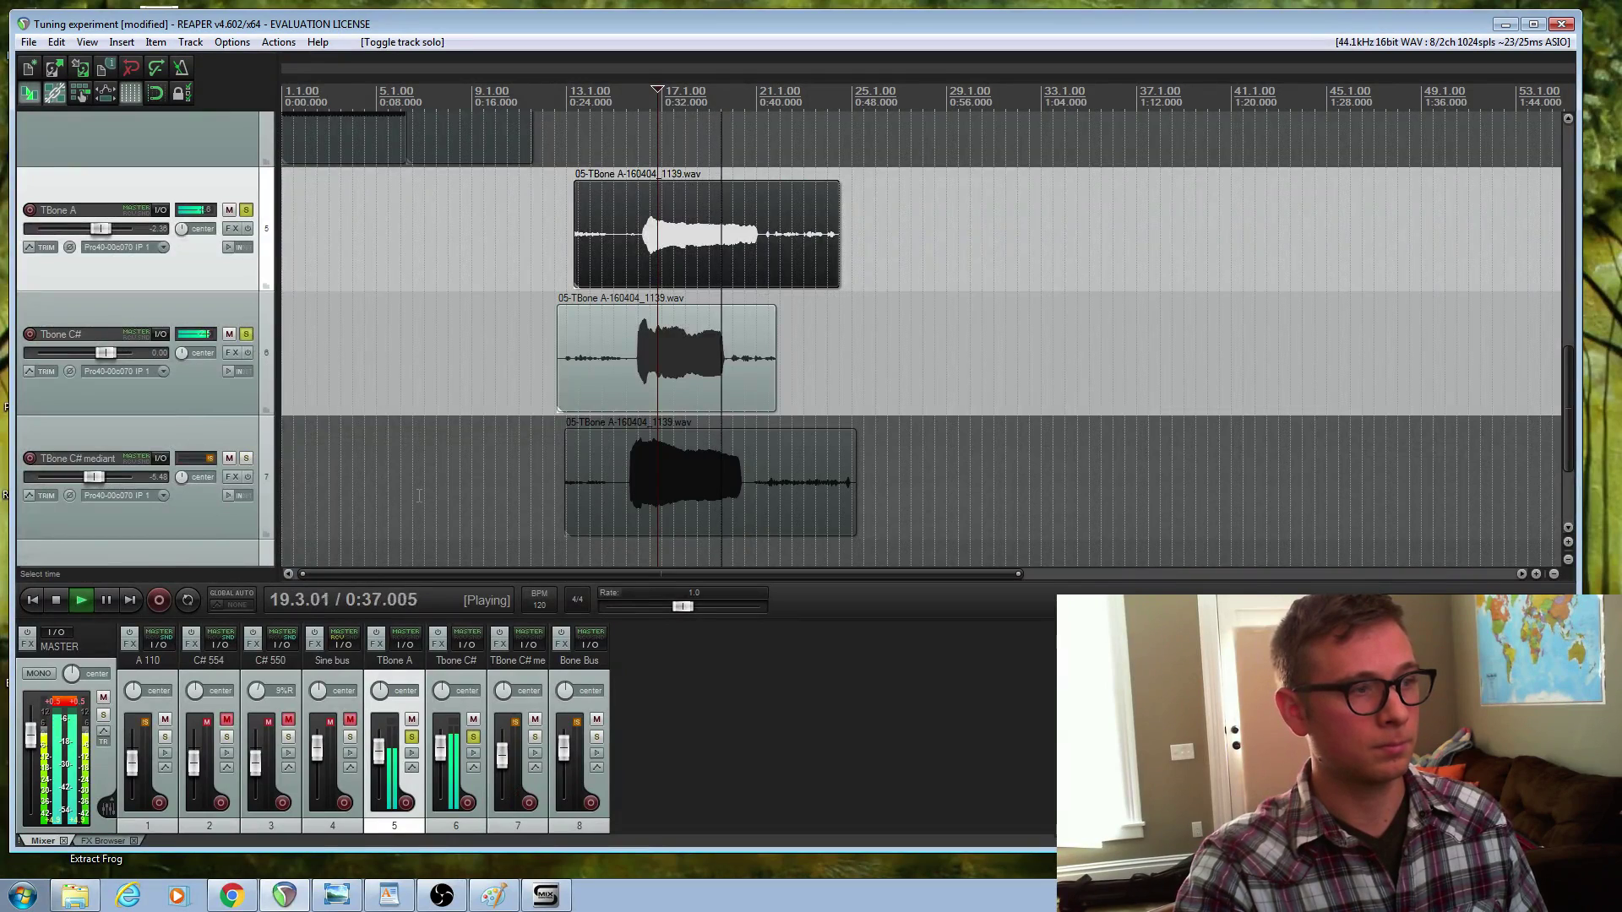
pyautogui.press('space')
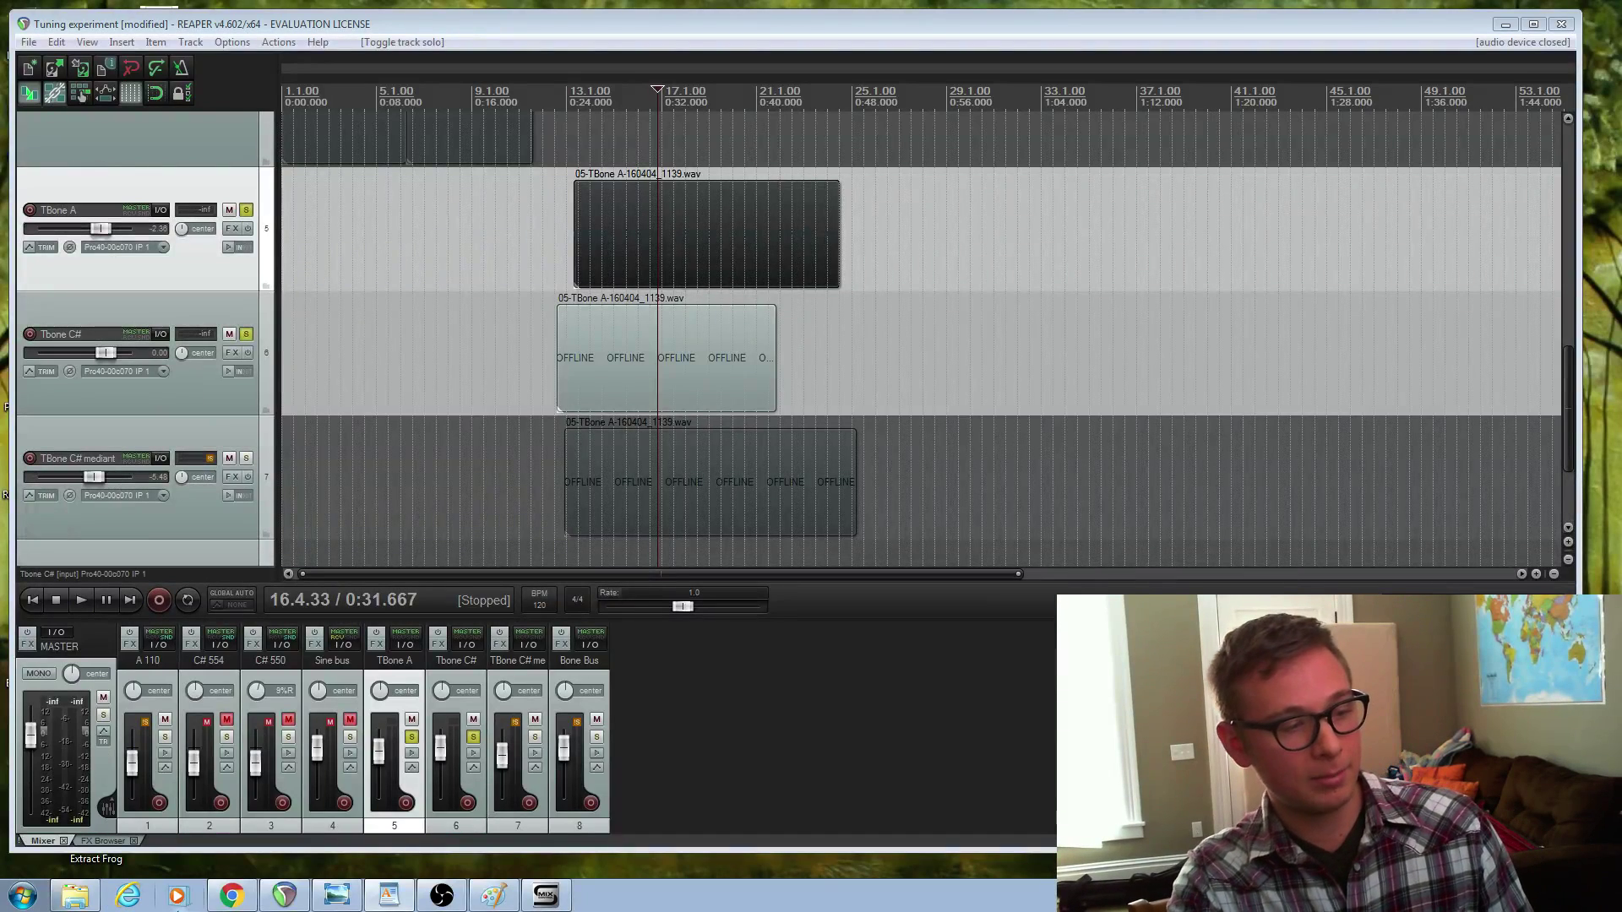
# Step: Switch to Chrome to consult the Johann Sebastian Bach and Equal temperament articles, then to Paint for the handwritten cents note
pyautogui.click(233, 898)
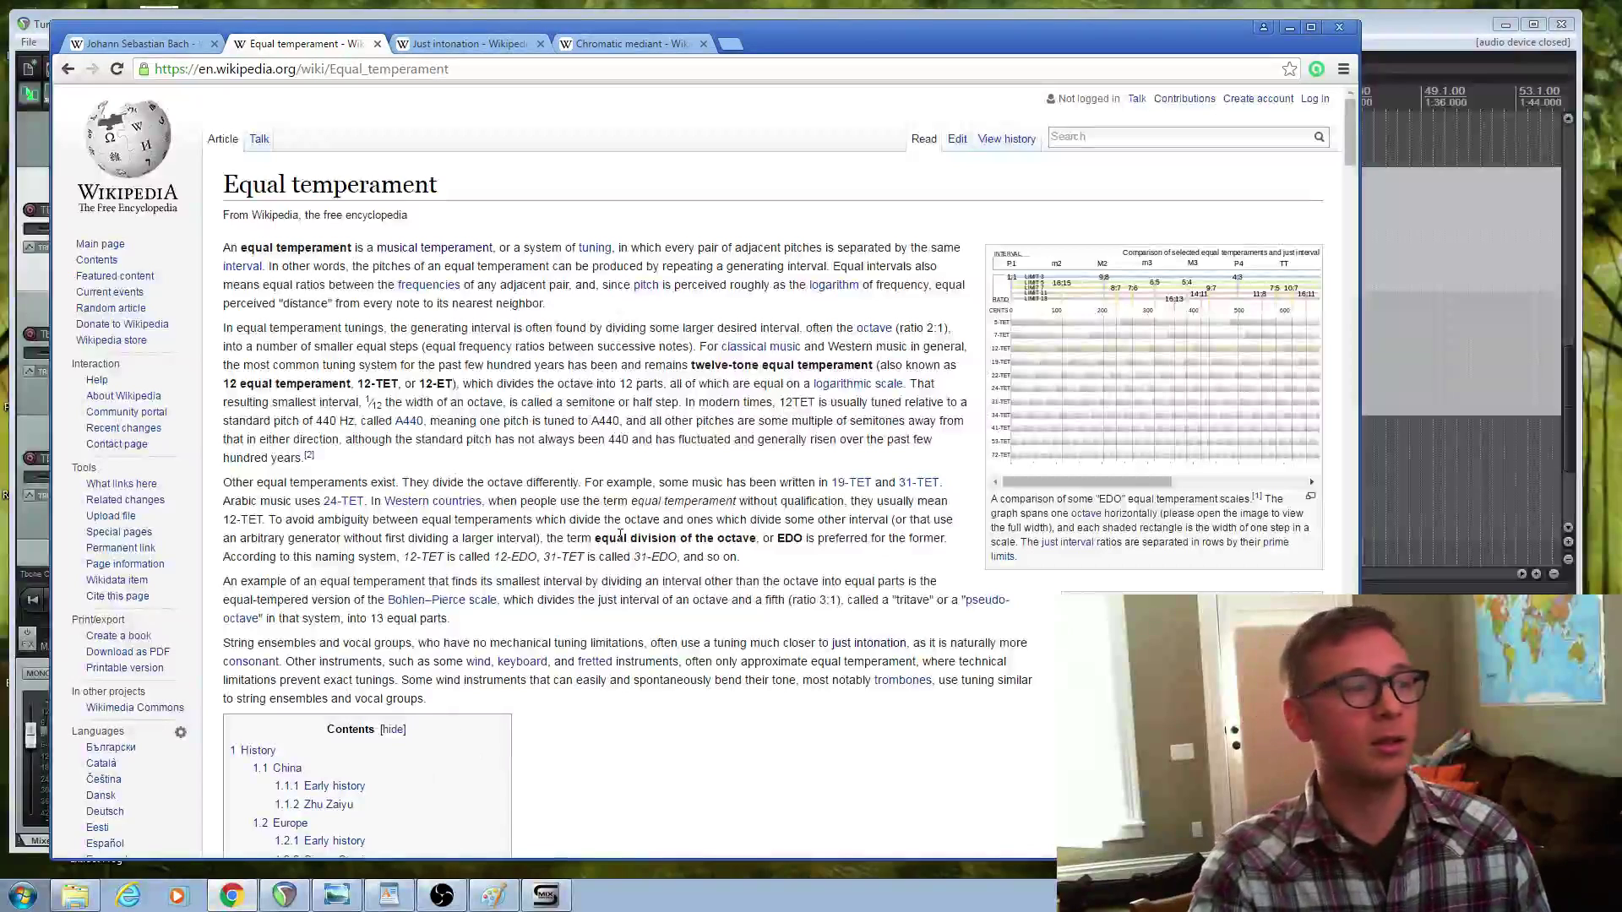
pyautogui.click(147, 45)
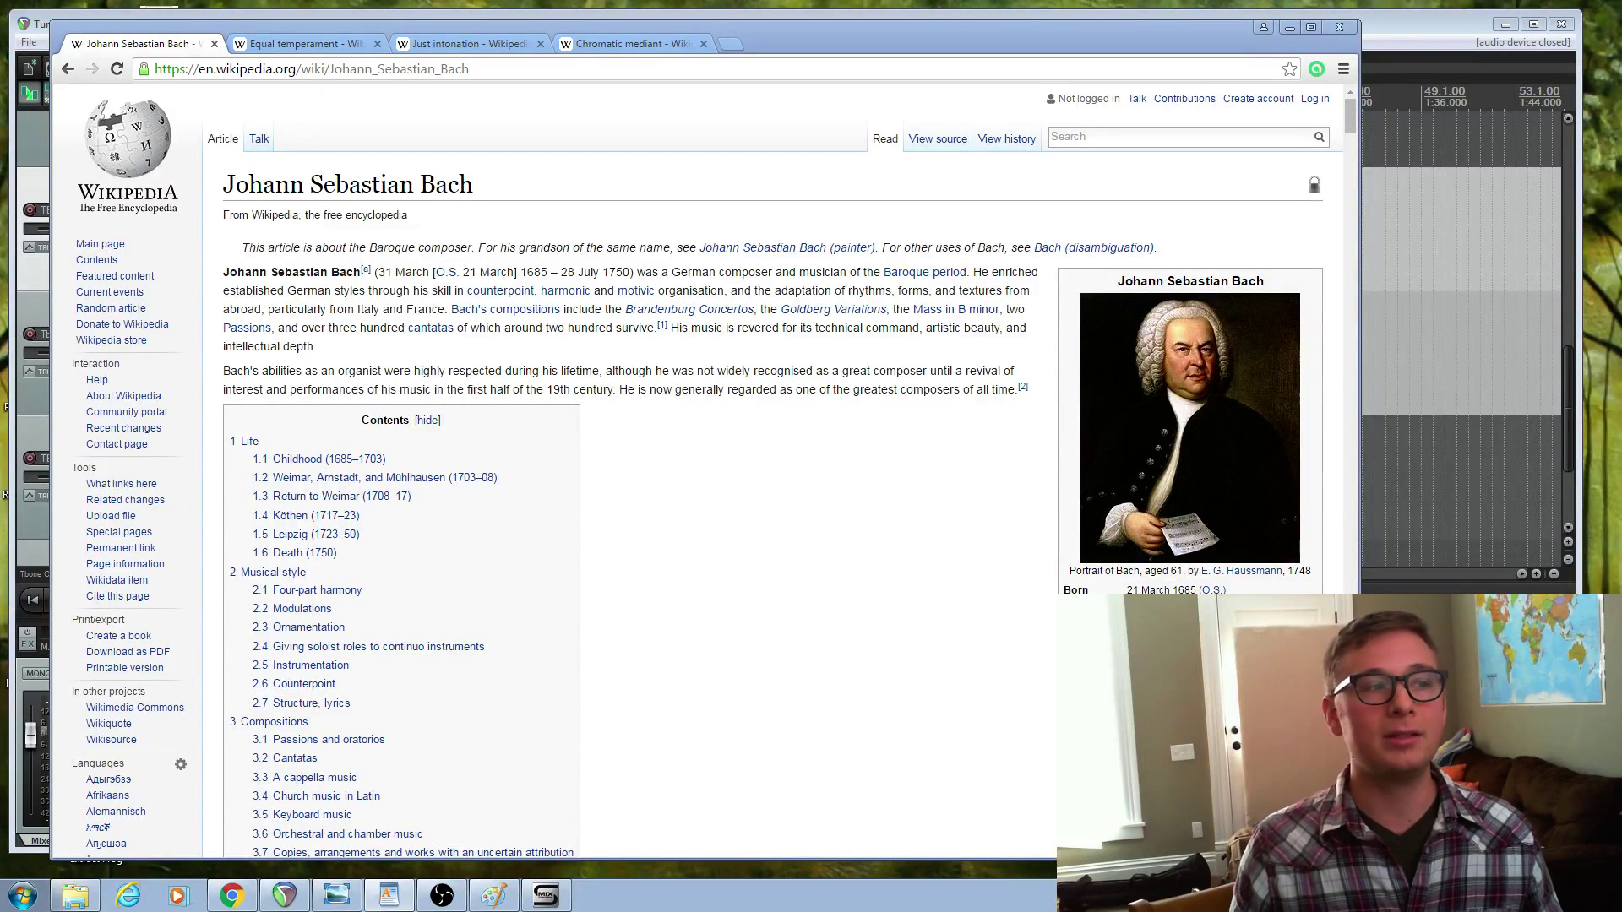
pyautogui.click(306, 43)
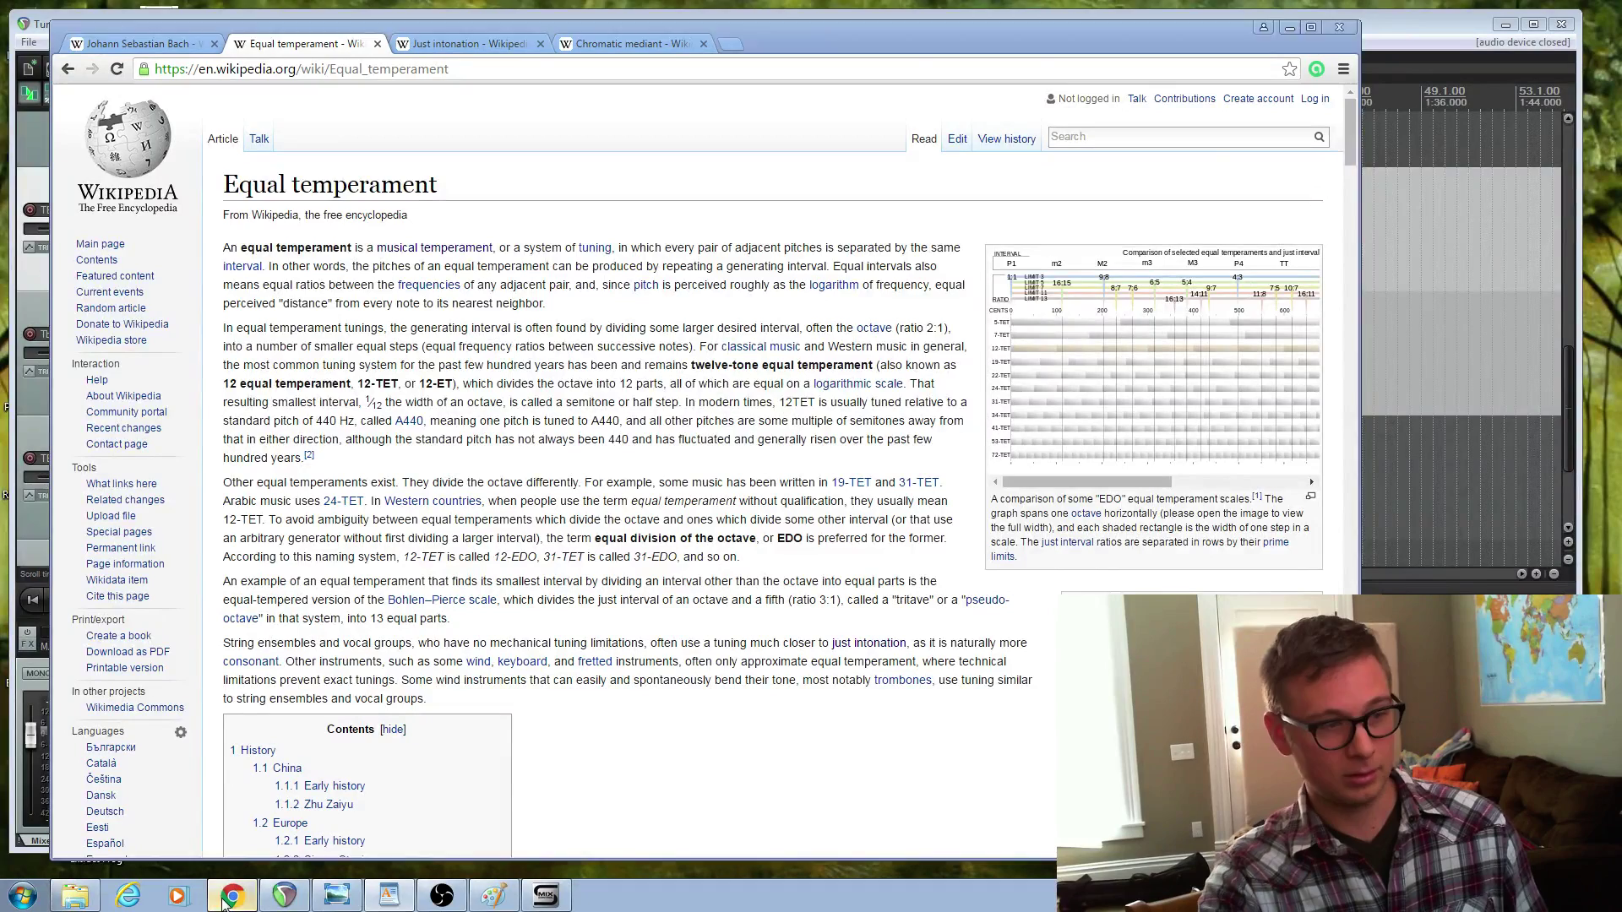
pyautogui.click(493, 895)
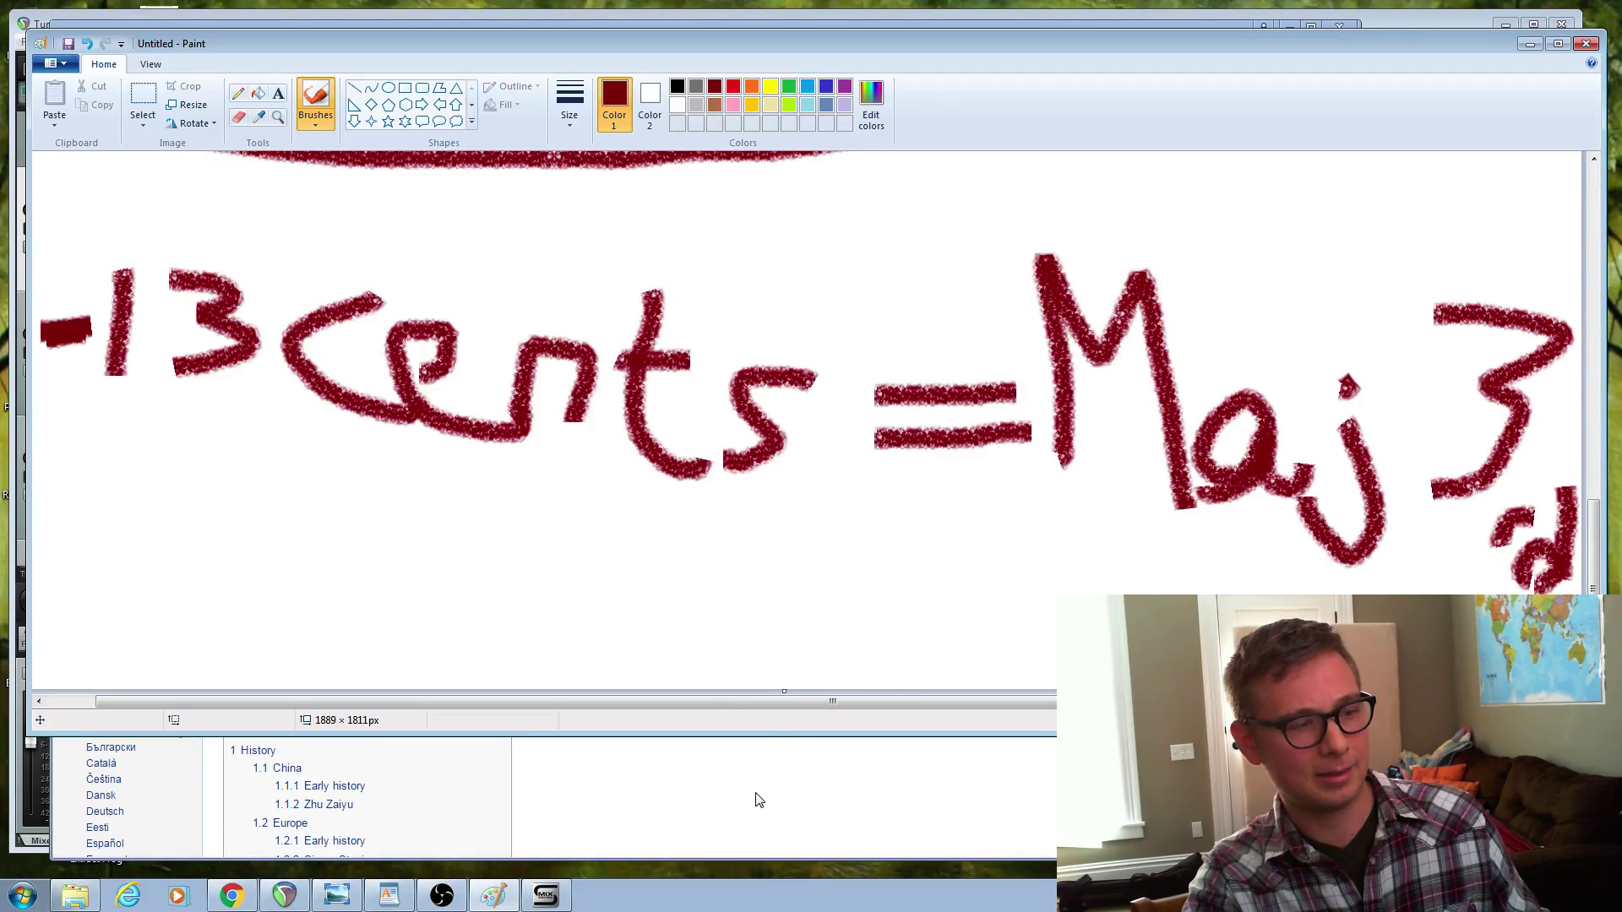
# Step: Return to Chrome, look through the Just intonation, Chromatic mediant and Equal temperament articles, and minimize it to show the Paint note
pyautogui.click(671, 800)
pyautogui.click(448, 42)
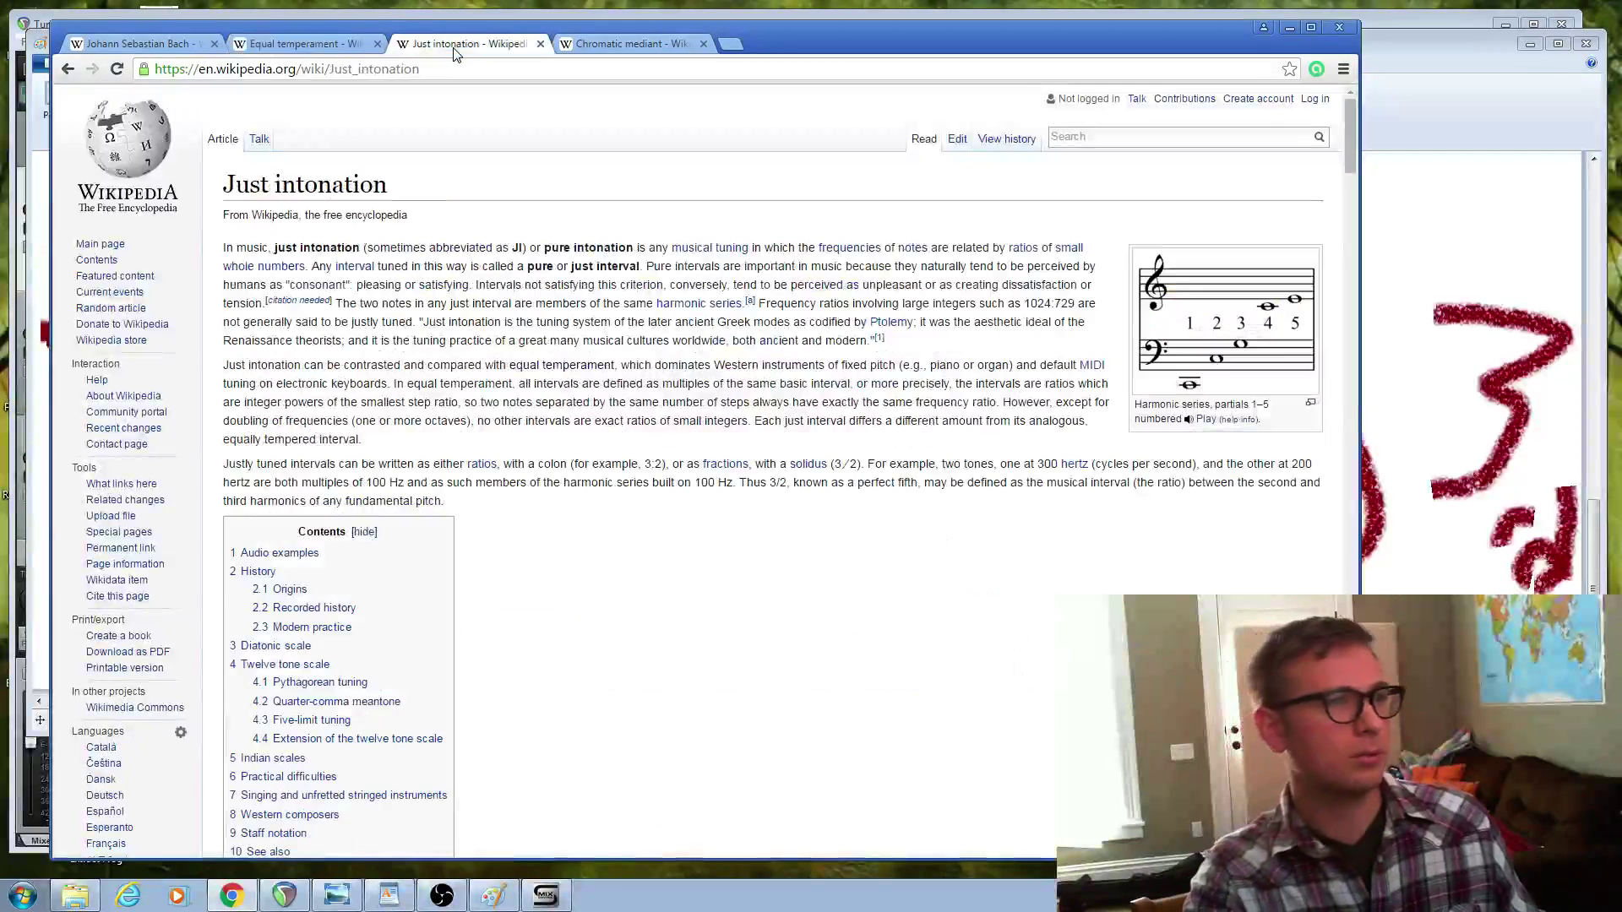
pyautogui.click(606, 47)
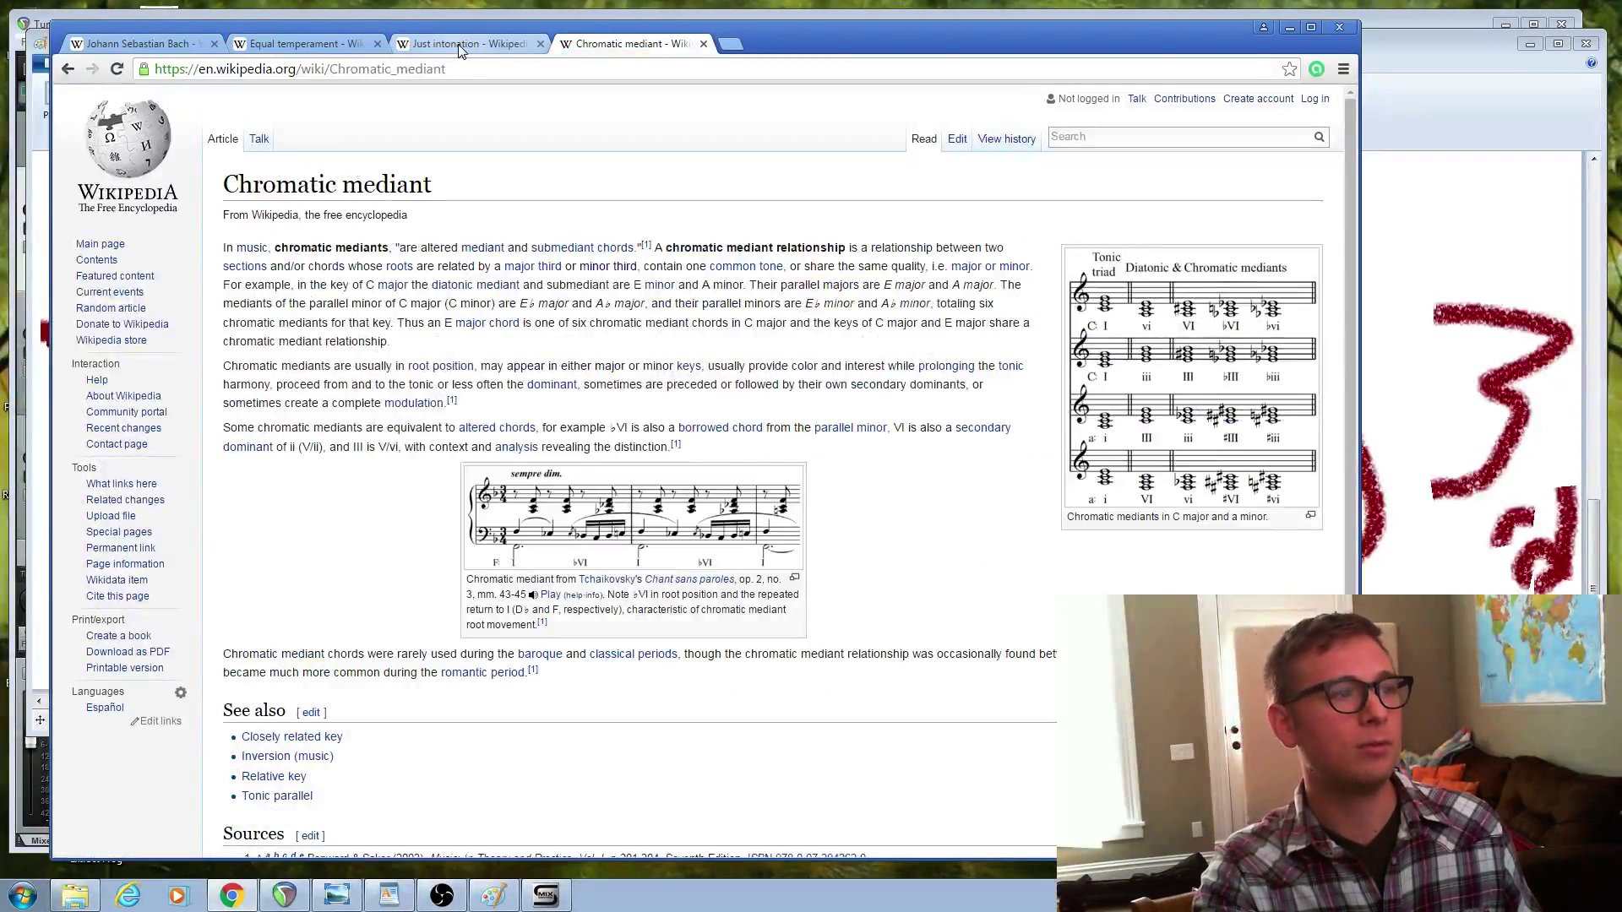
pyautogui.click(460, 50)
pyautogui.click(339, 42)
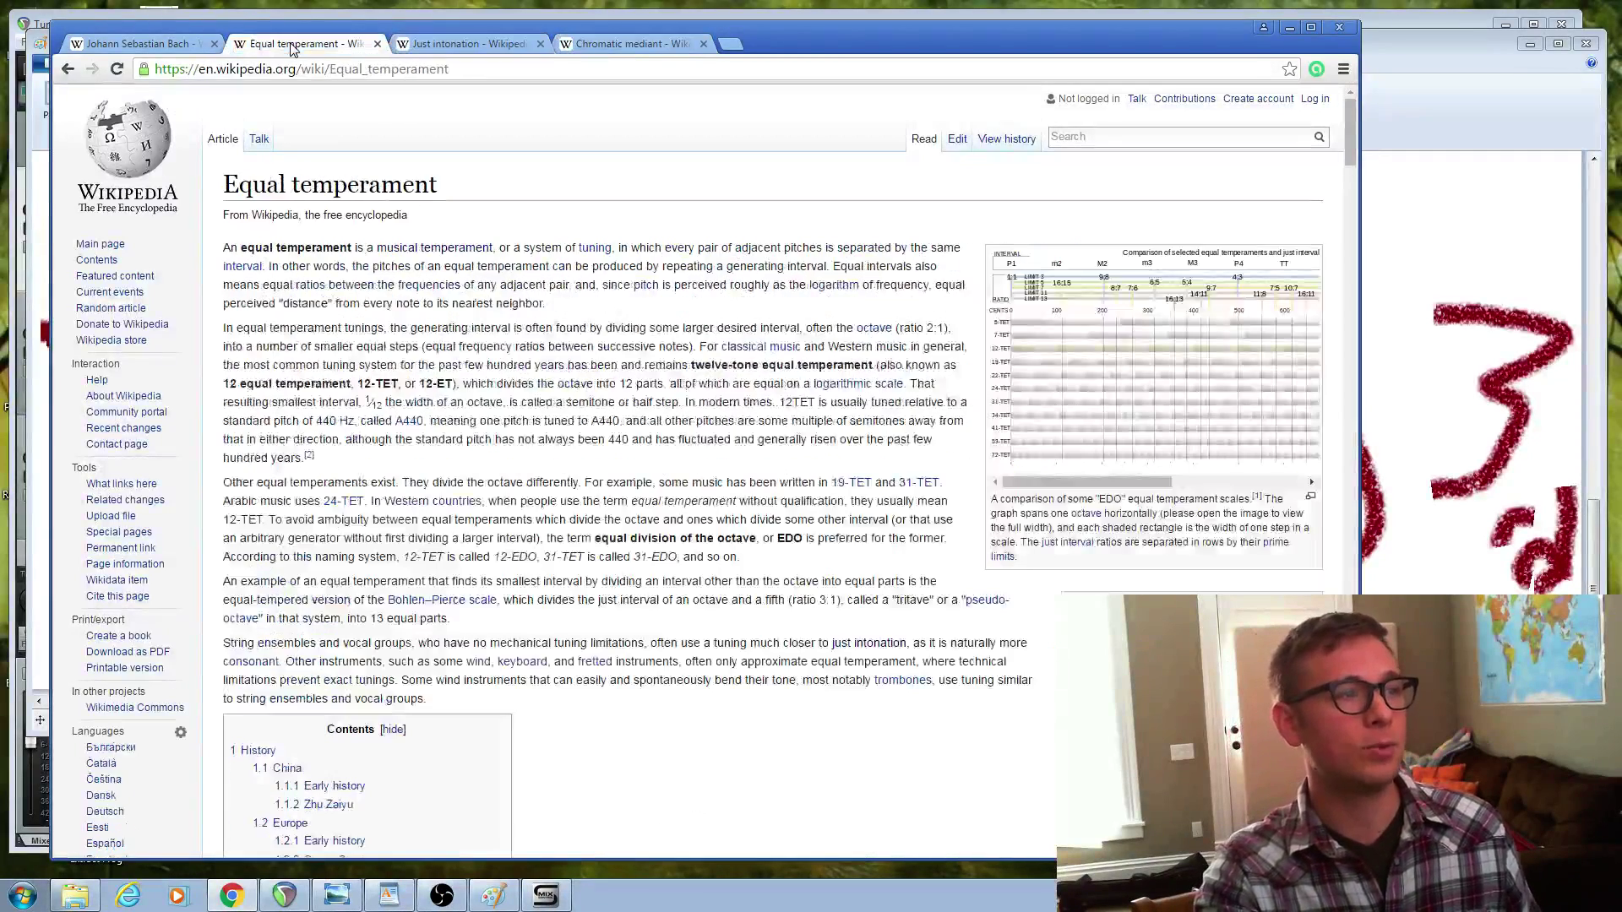
pyautogui.click(1290, 29)
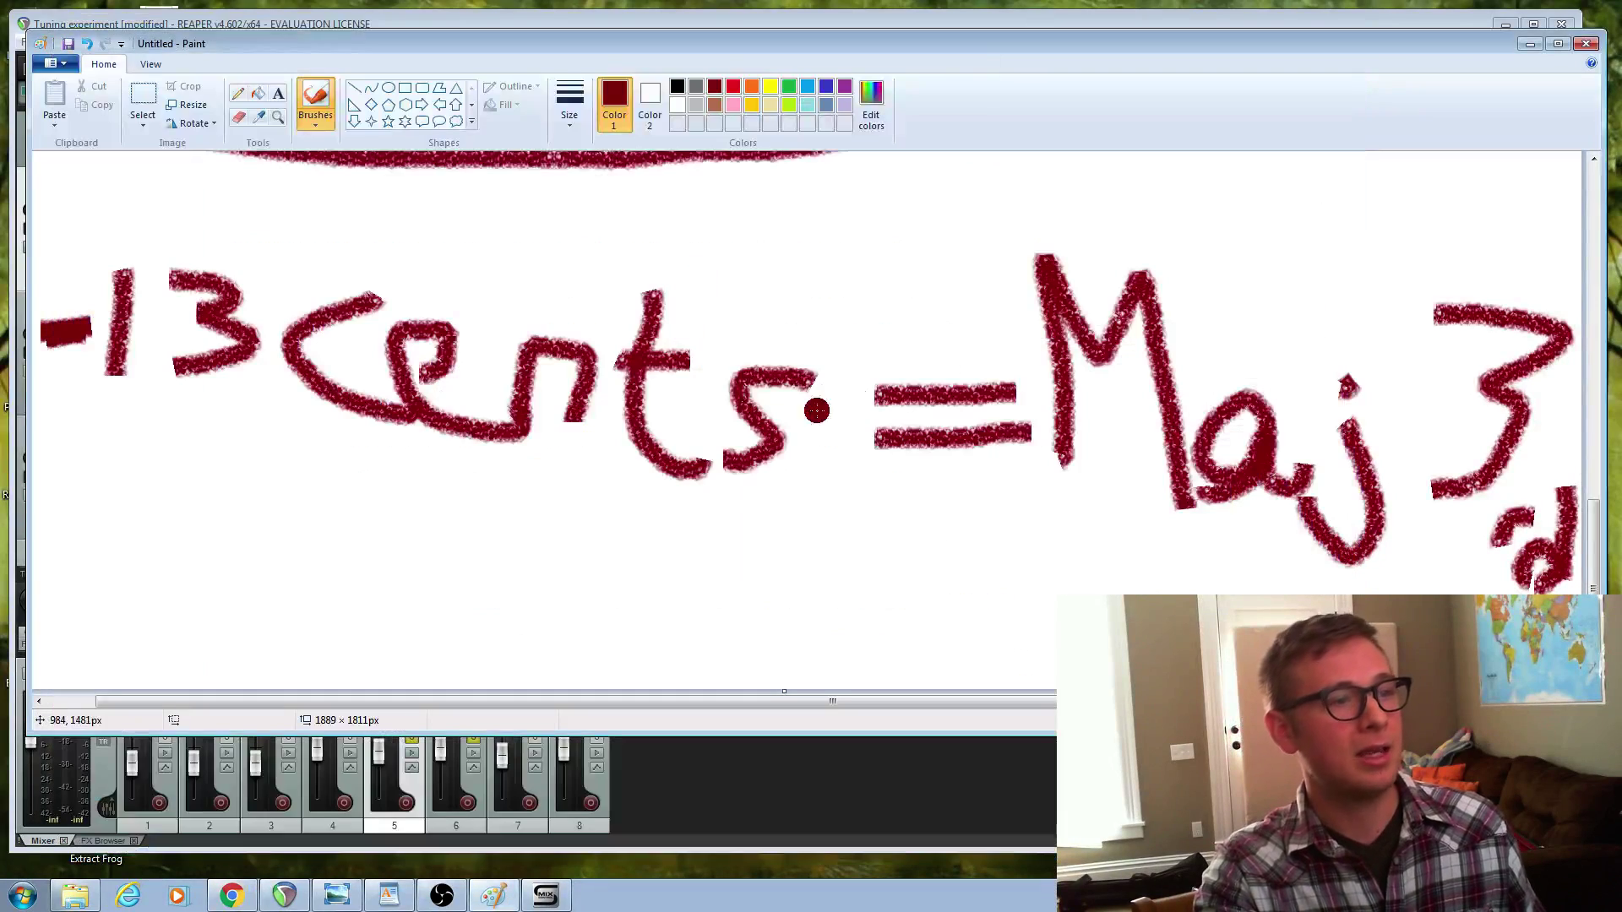
# Step: Minimize Paint, switch to Windows Photo Viewer, and examine the Piano_key_frequencies table around A4 and middle C
pyautogui.click(1528, 44)
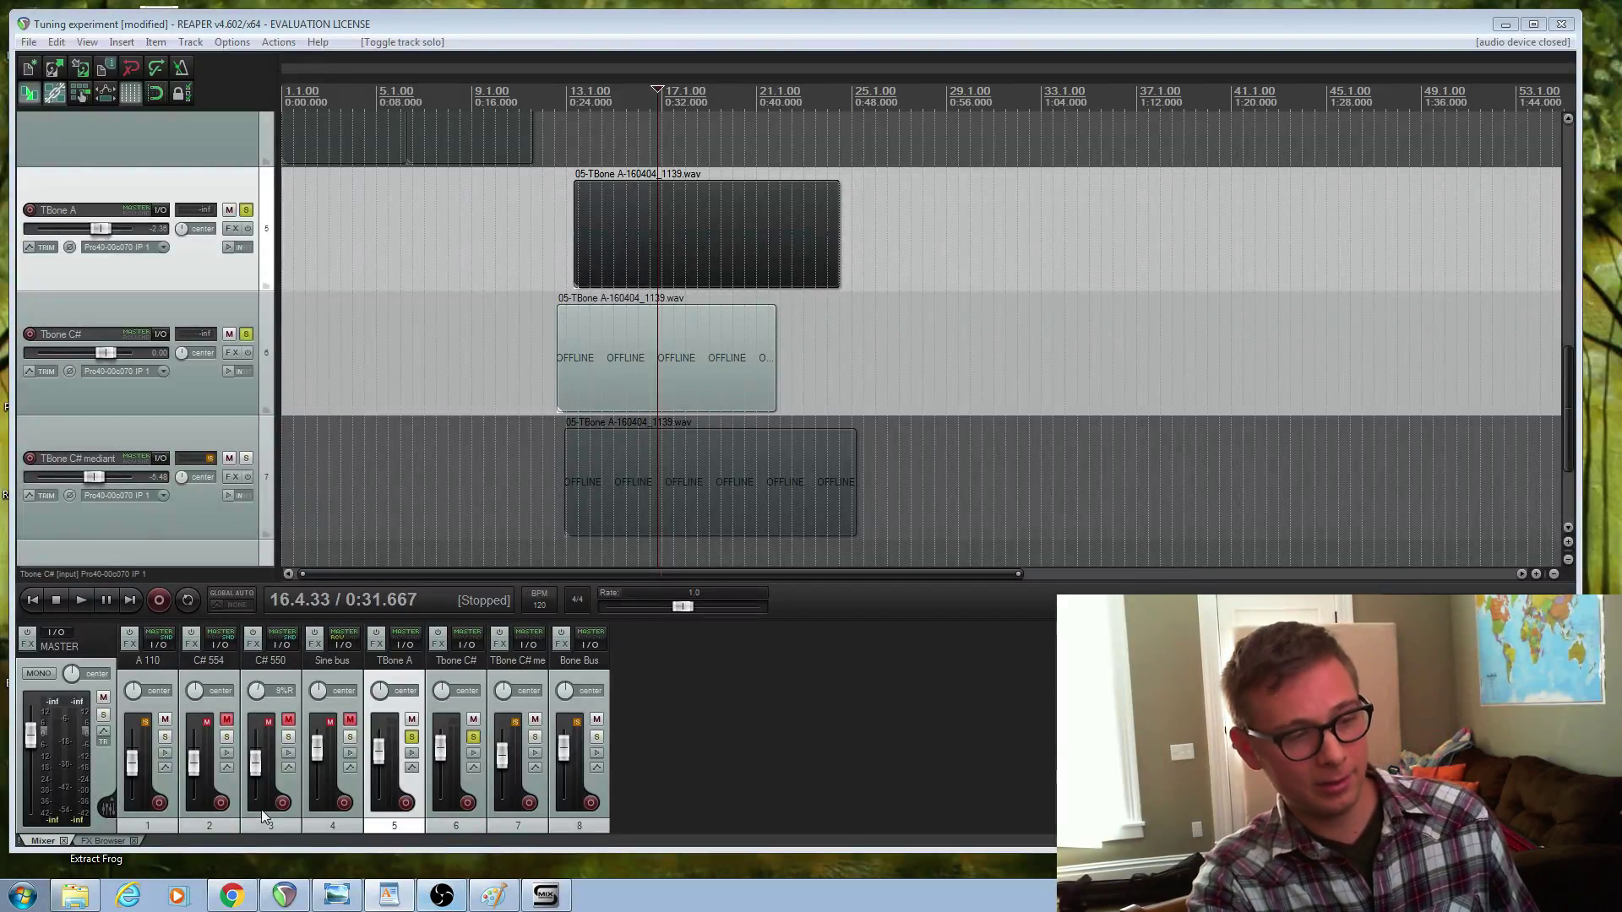
pyautogui.click(336, 895)
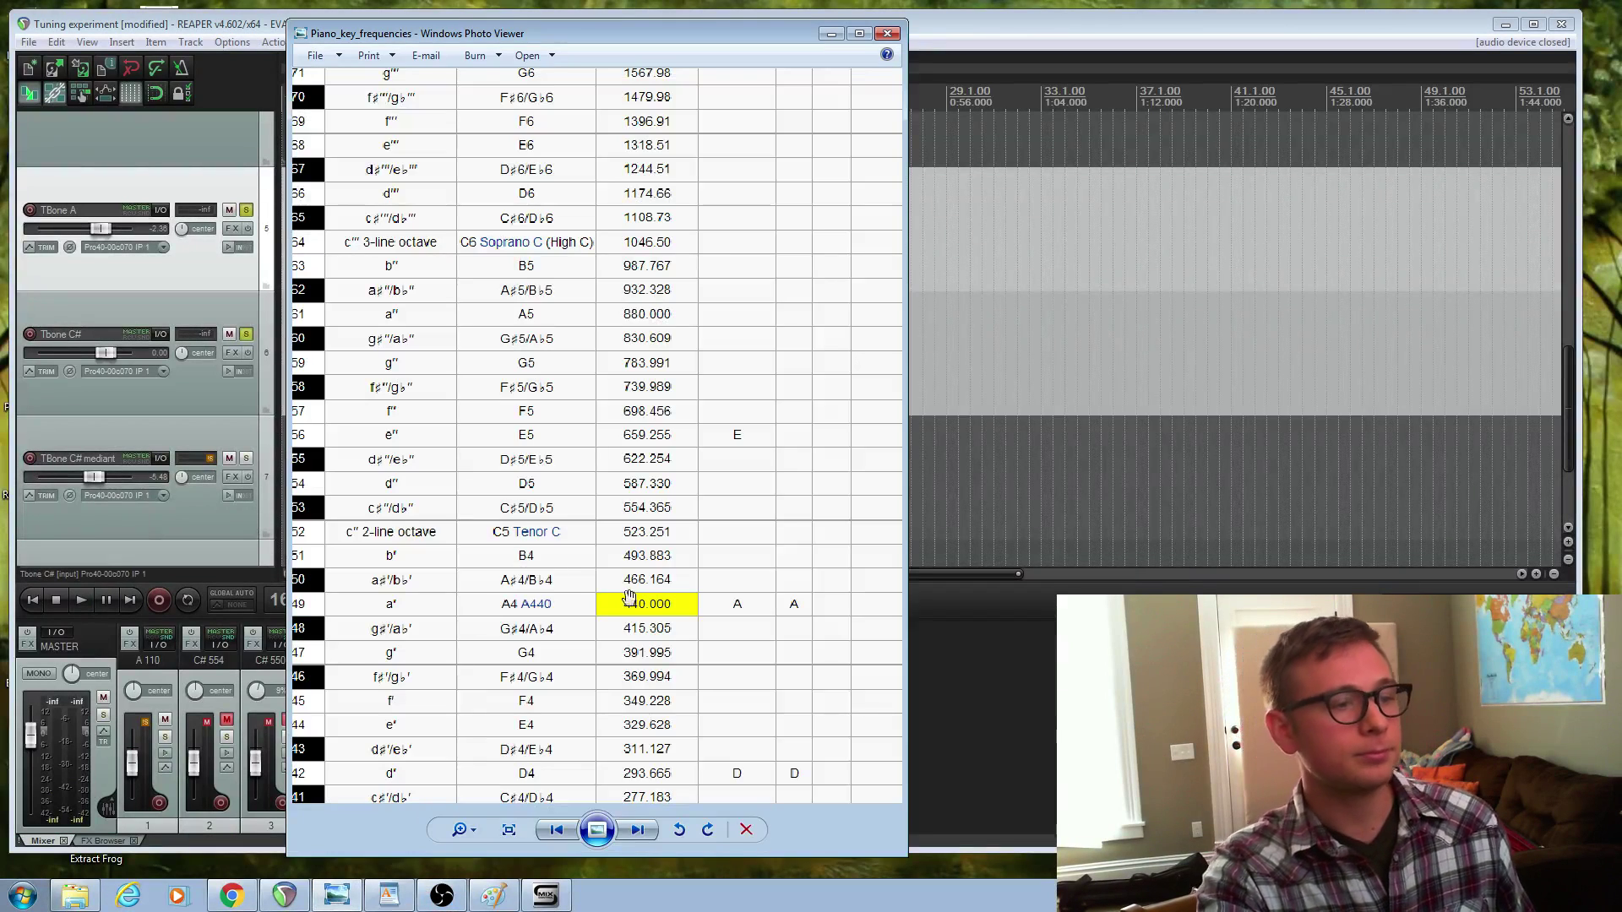
pyautogui.scroll(-1, 581, 586)
pyautogui.scroll(1, 604, 625)
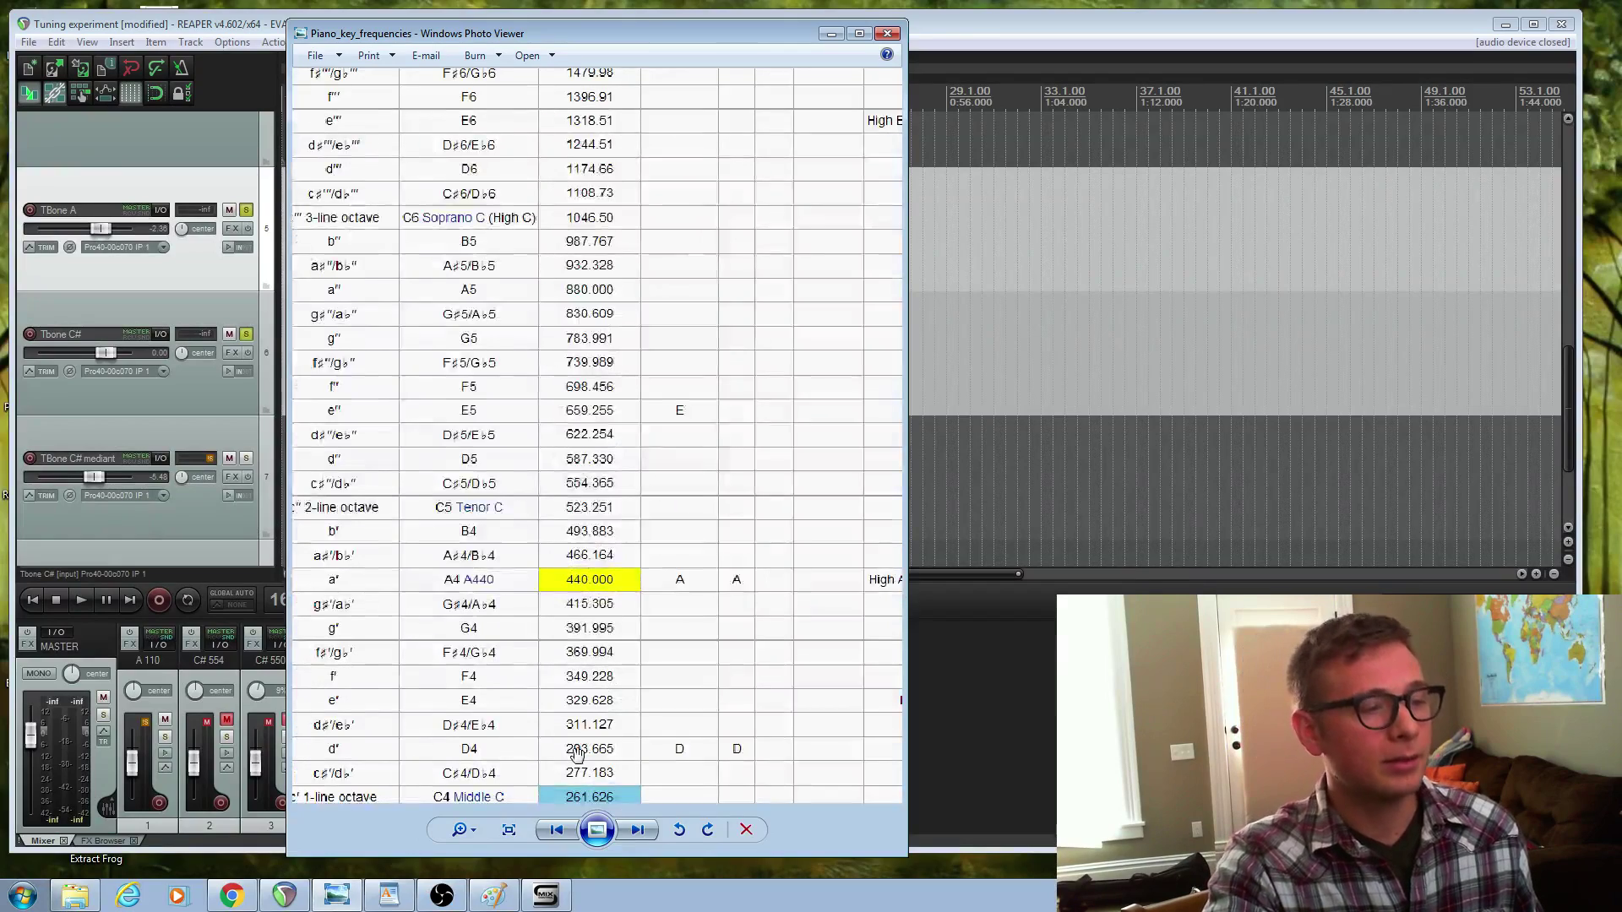
pyautogui.moveTo(577, 755); pyautogui.dragTo(655, 538)
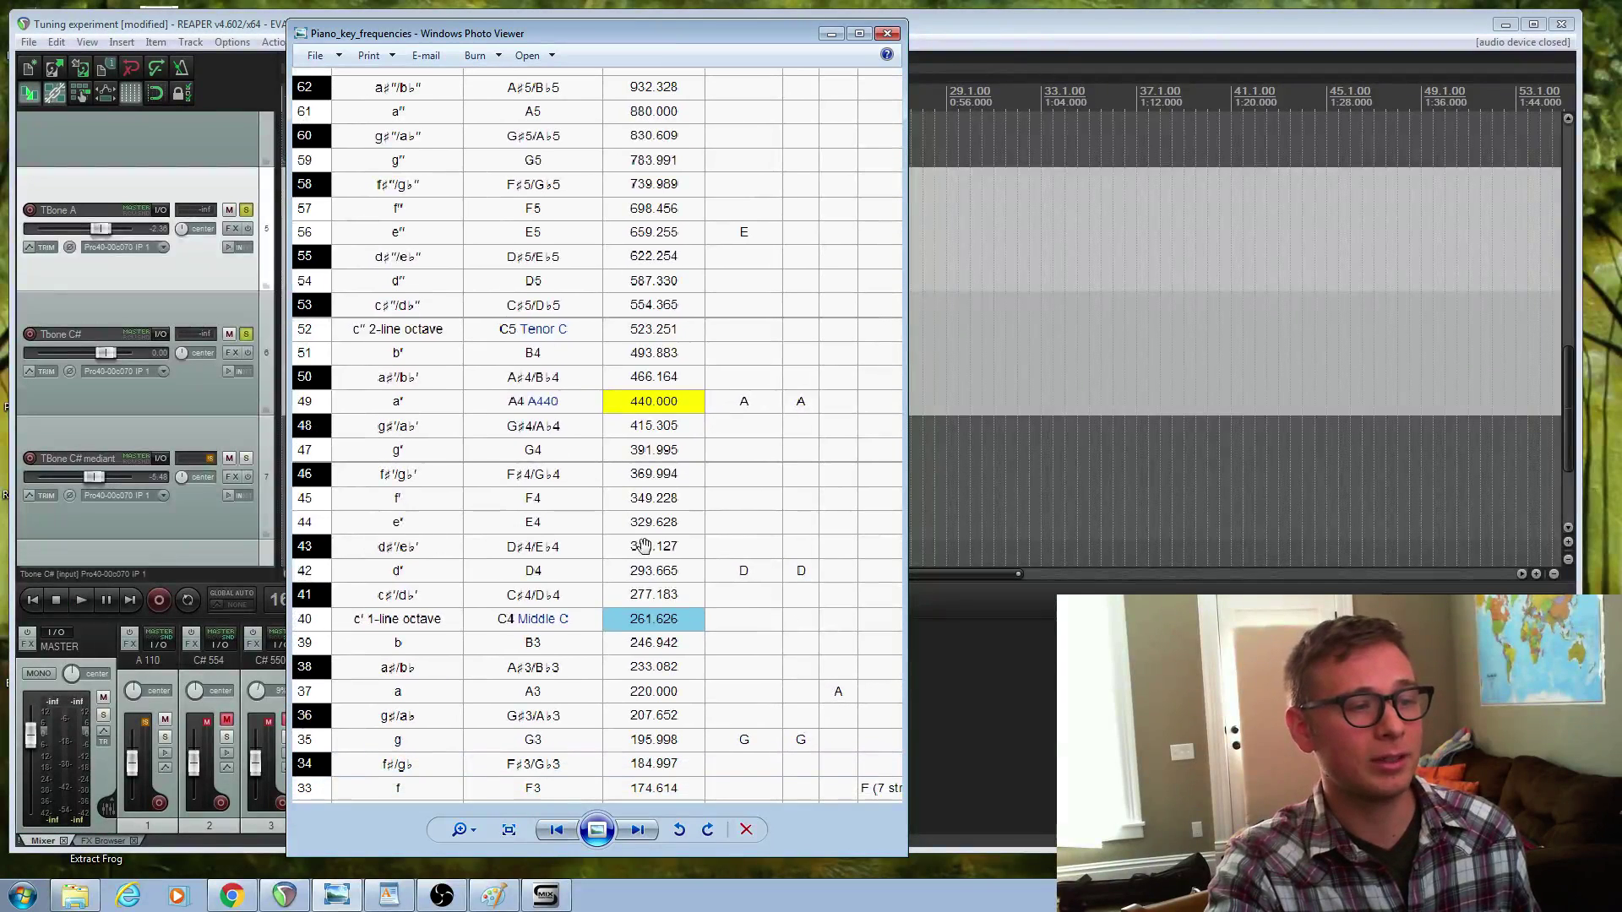
pyautogui.moveTo(647, 545); pyautogui.dragTo(651, 530)
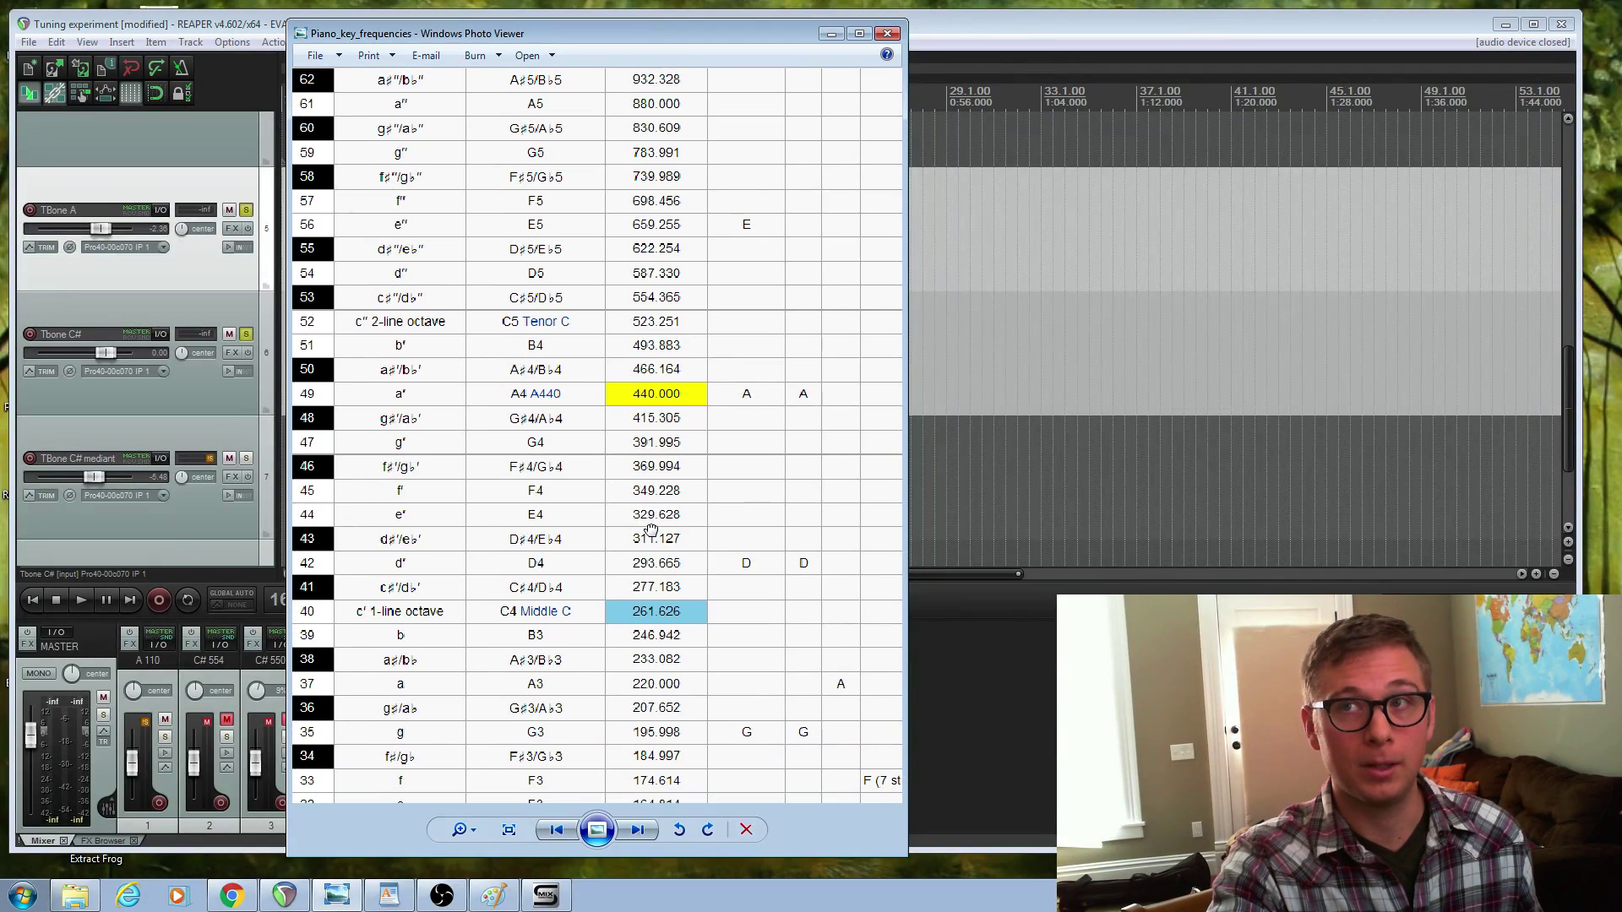